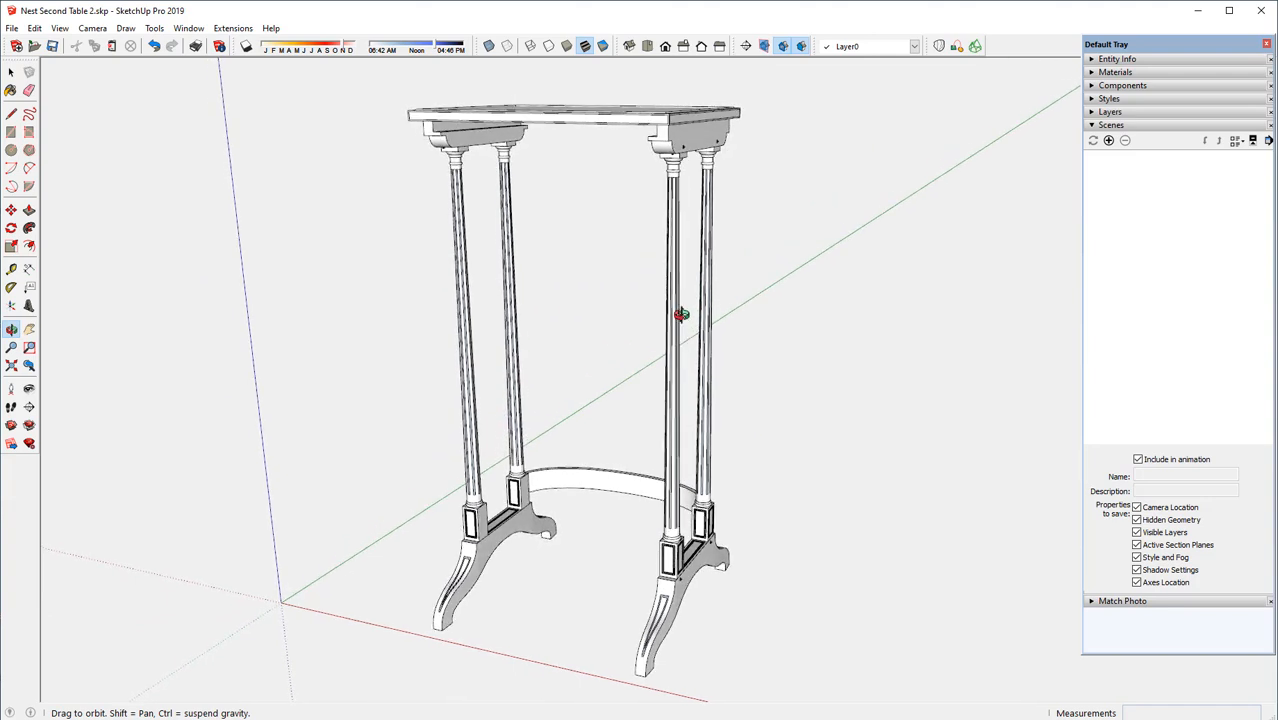
# Explode the whole table component into its separate parts
pyautogui.press('space')
pyautogui.scroll(1, 677, 355)
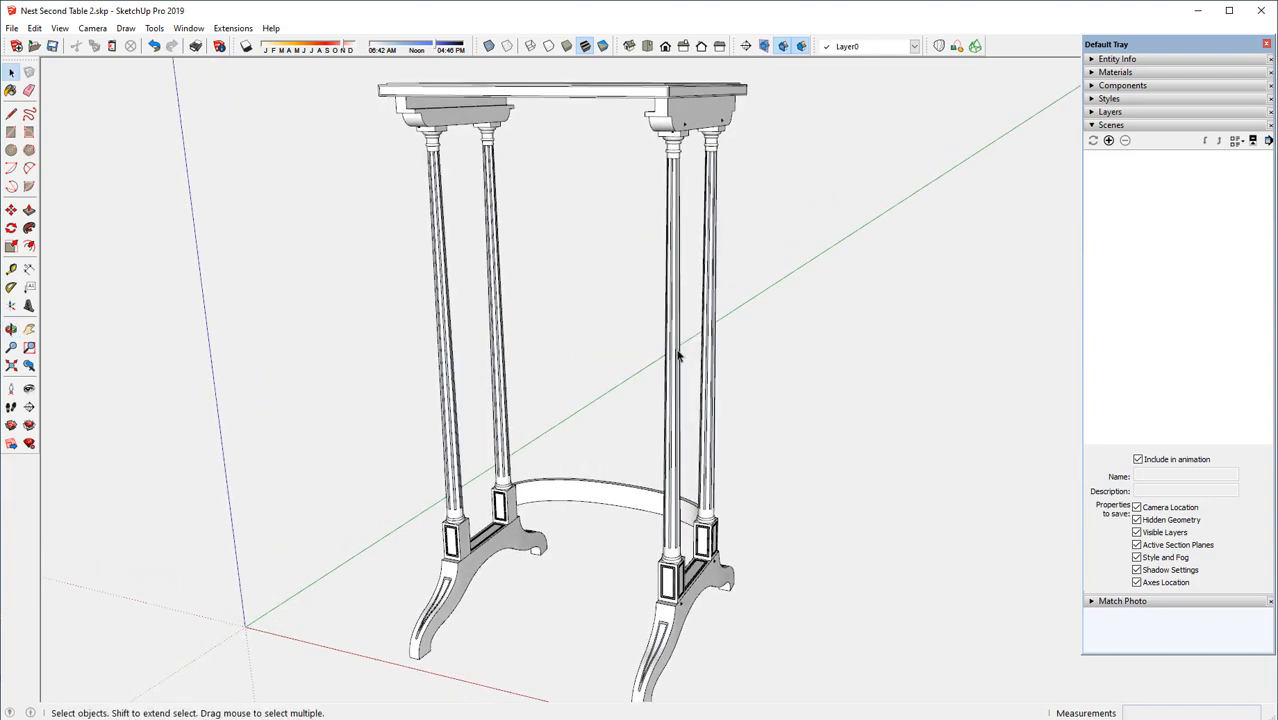
pyautogui.click(669, 123)
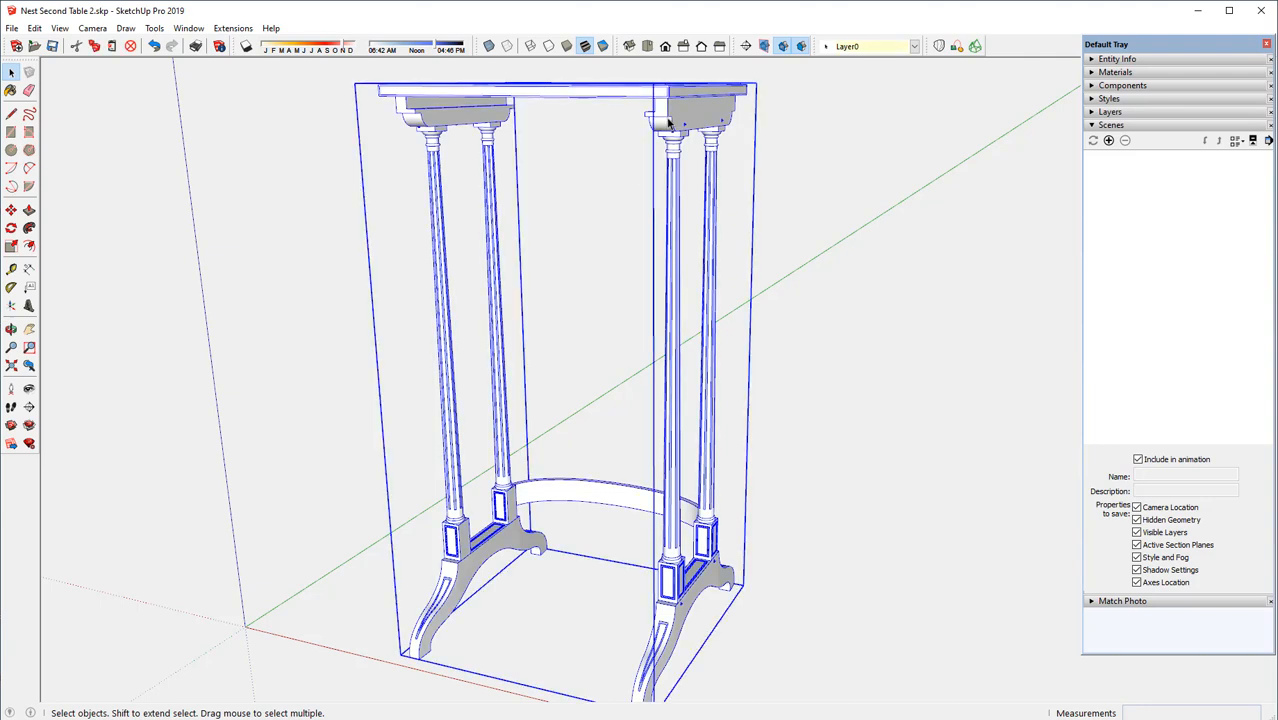
pyautogui.rightClick(669, 121)
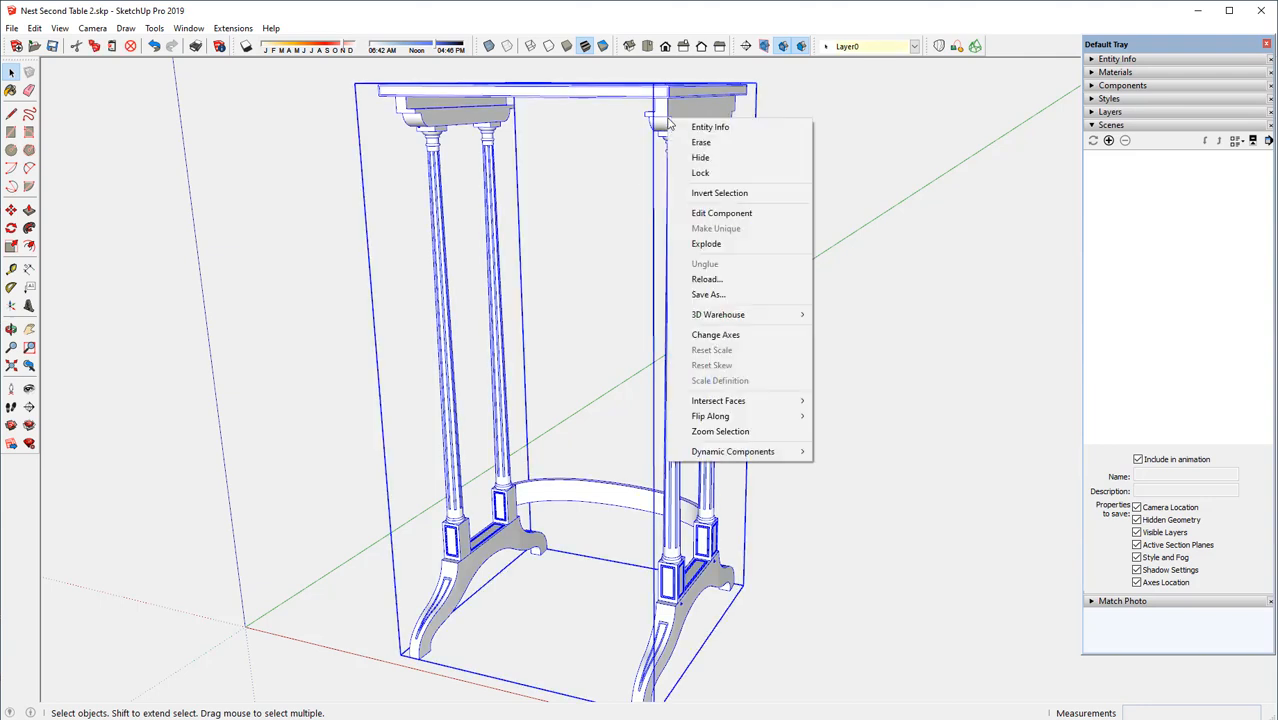
pyautogui.click(706, 244)
# Copy the tabletop about 15/16" straight down from its front bottom corner
pyautogui.click(574, 88)
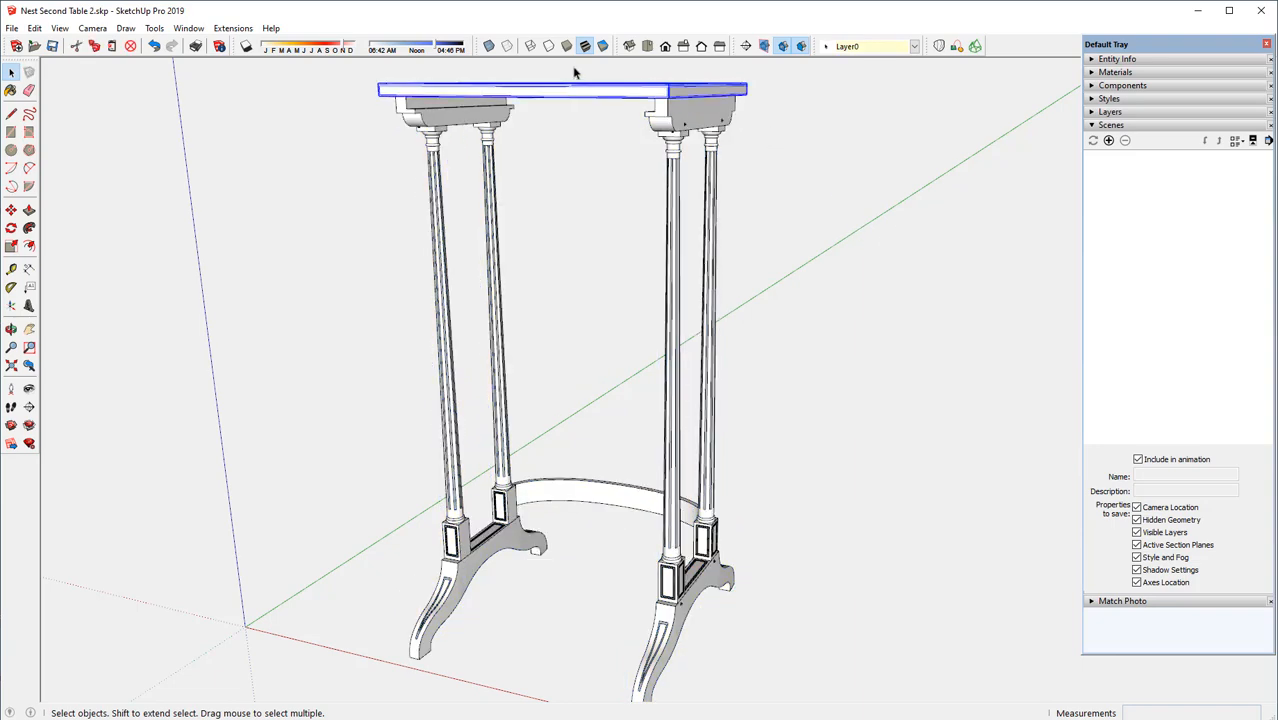
pyautogui.scroll(3, 578, 69)
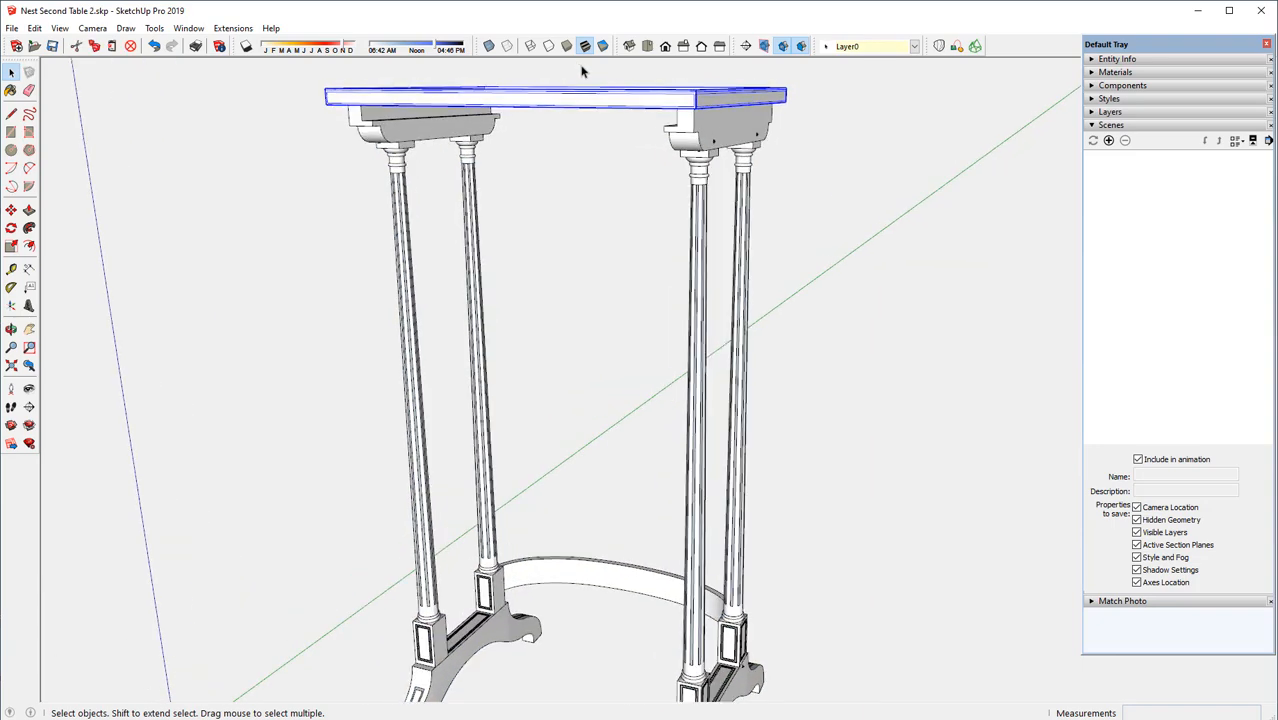
pyautogui.scroll(3, 581, 70)
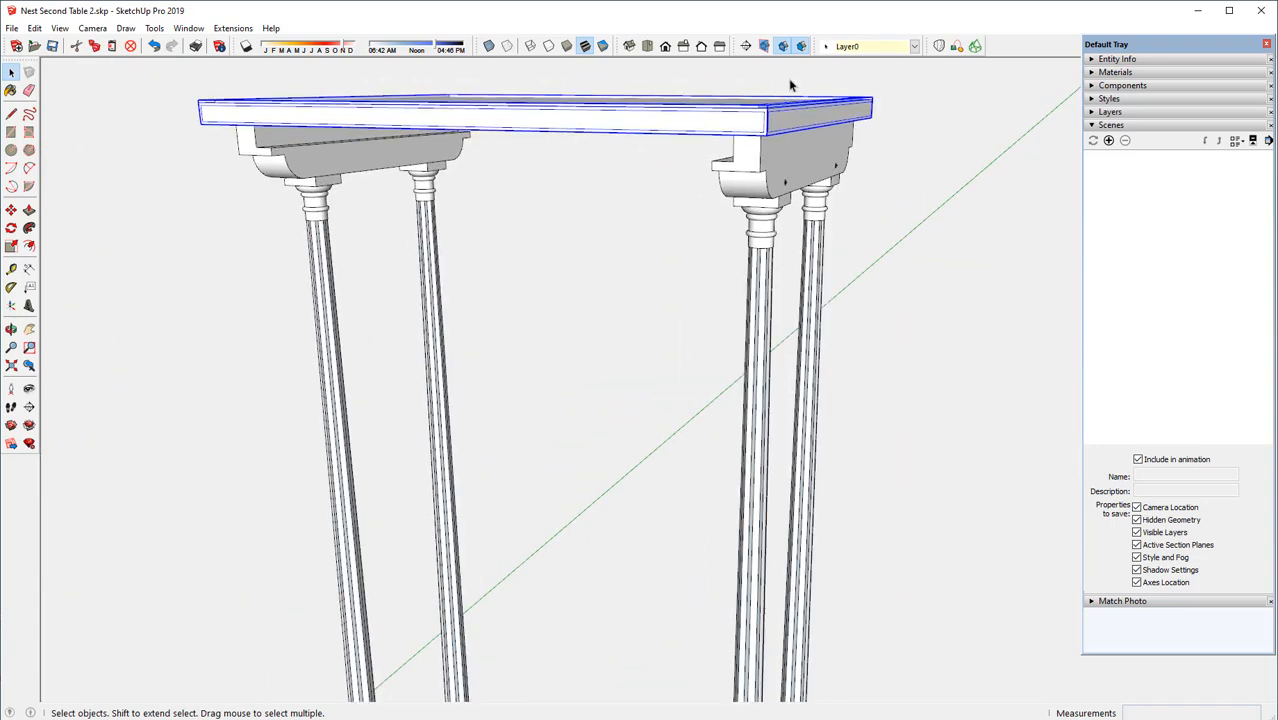
pyautogui.scroll(3, 790, 85)
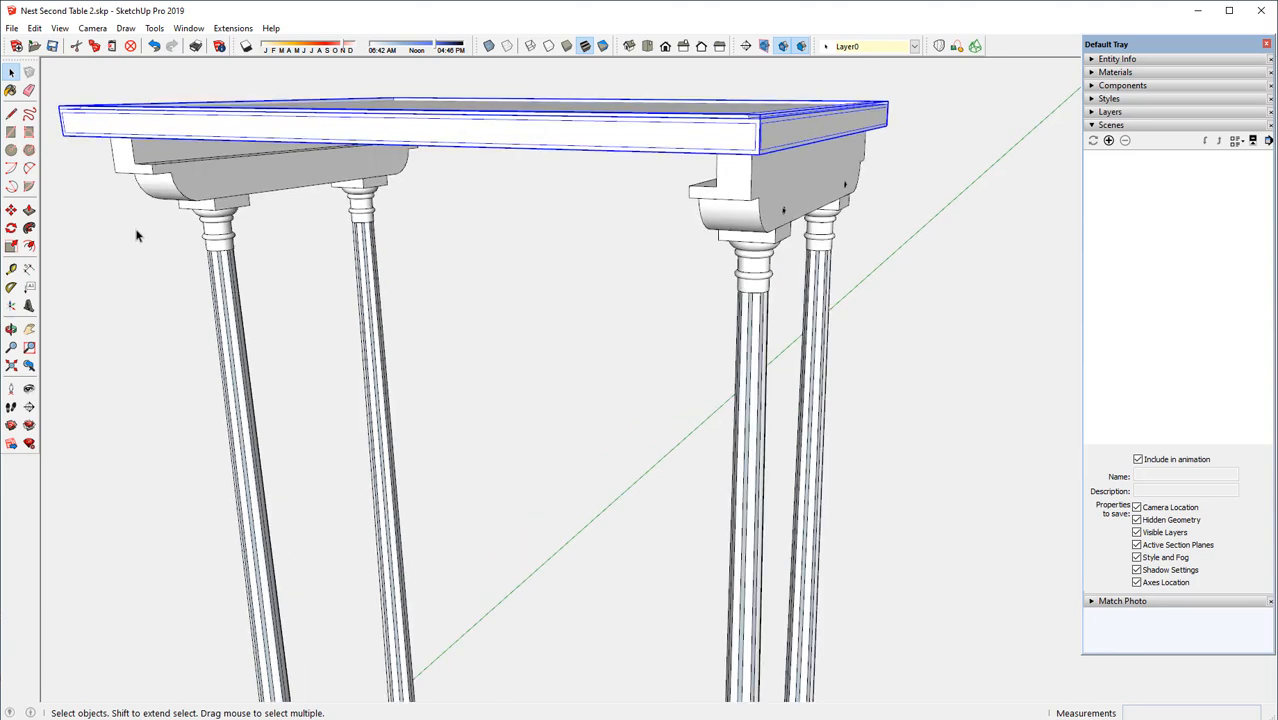
pyautogui.click(11, 211)
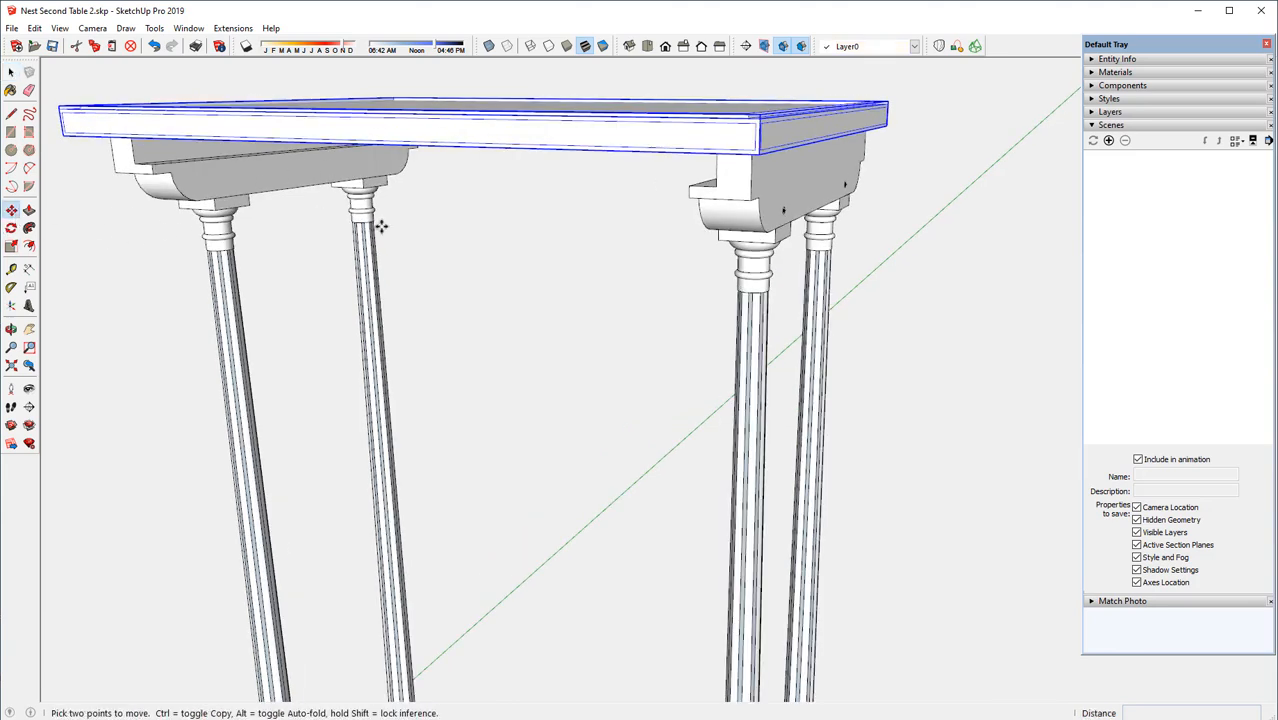
pyautogui.click(760, 153)
pyautogui.press('ctrl')
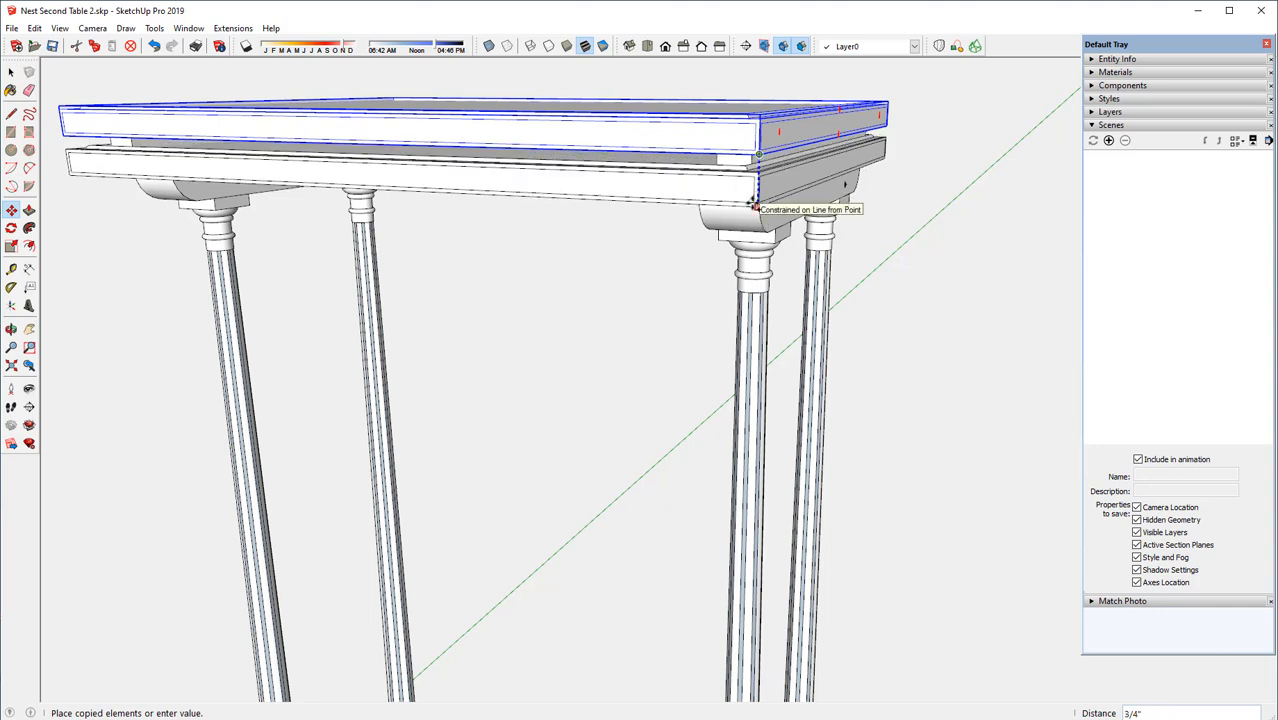
pyautogui.click(757, 213)
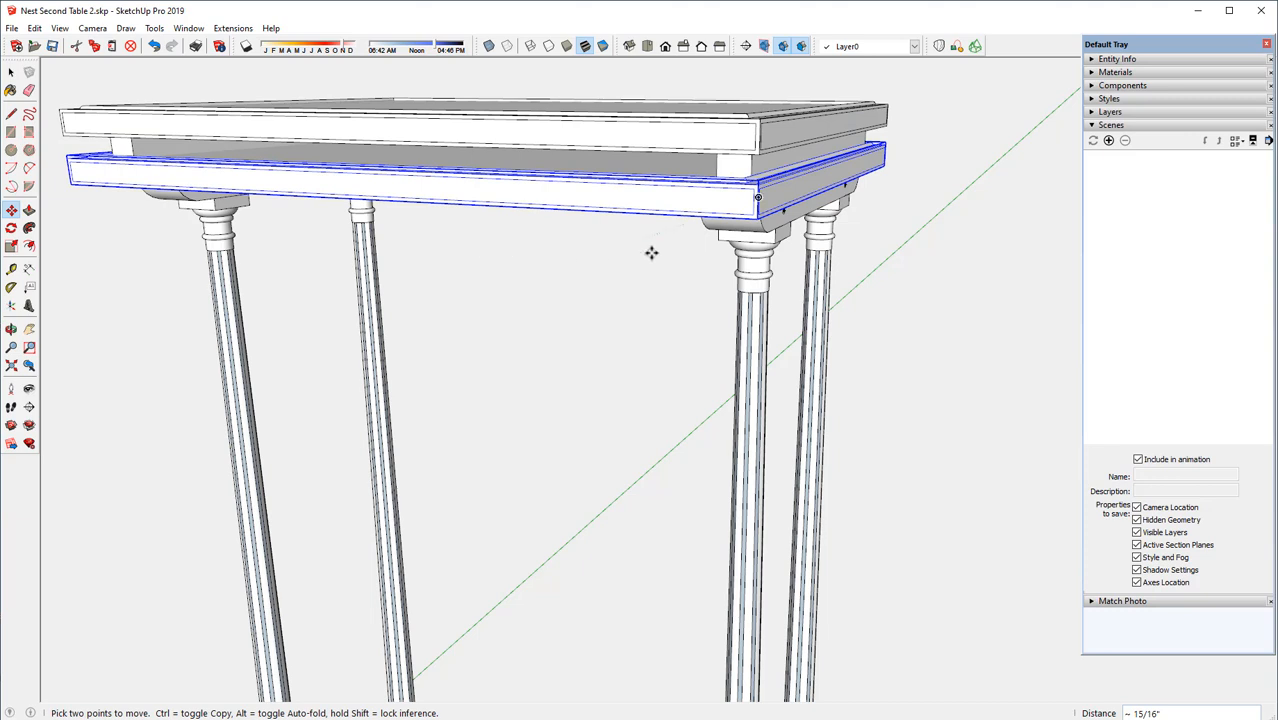
# Make the lower tabletop copy a unique component and check its definition name in the entity information
pyautogui.rightClick(616, 198)
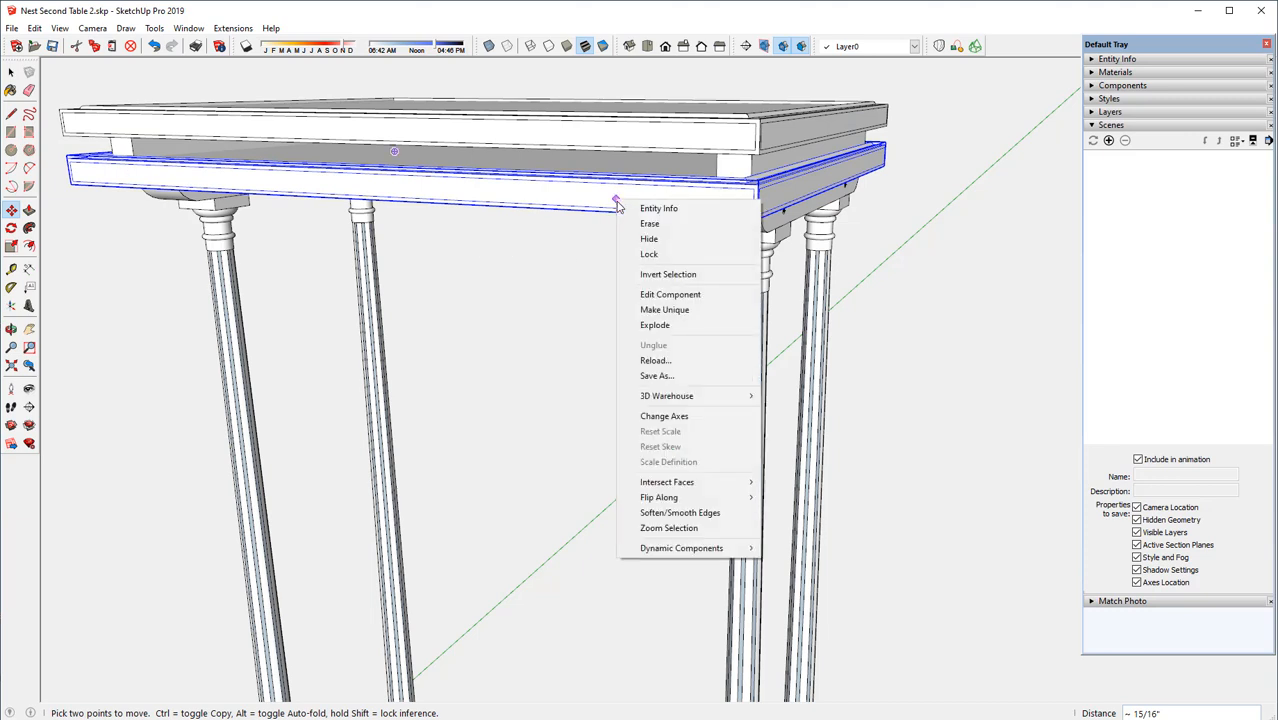
pyautogui.click(660, 309)
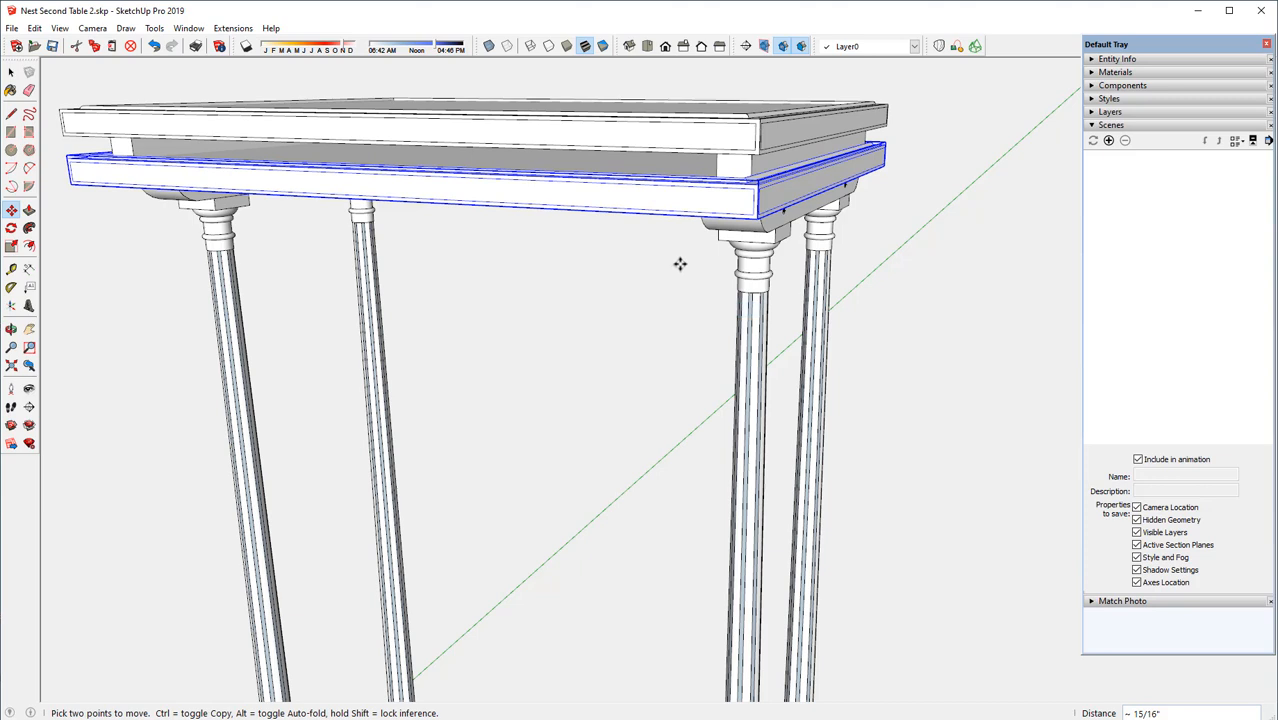
pyautogui.click(1163, 60)
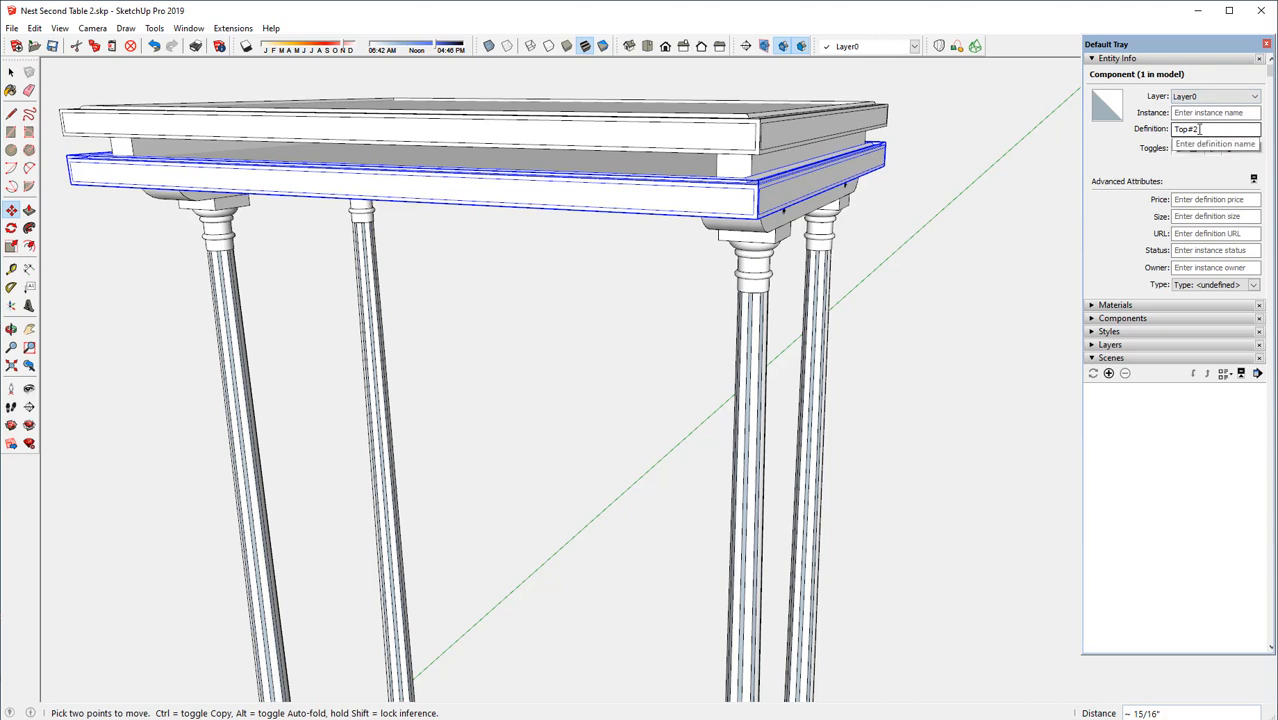
pyautogui.click(1163, 62)
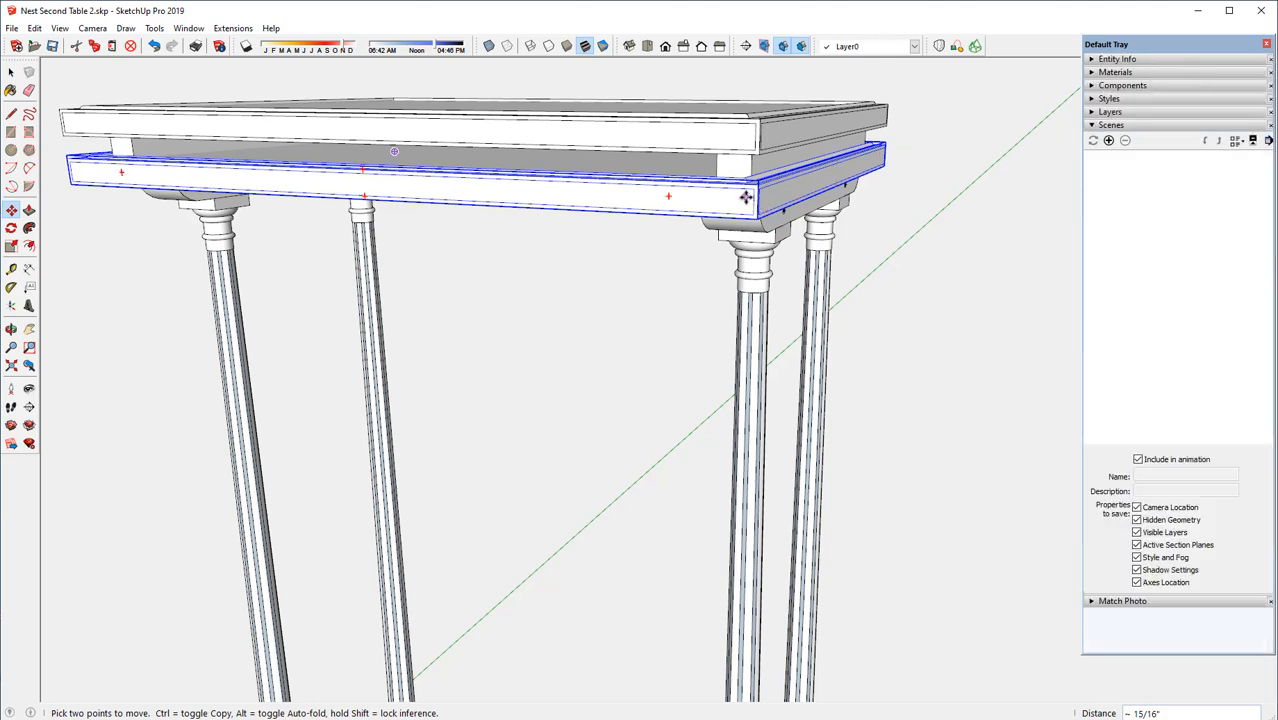
# Move the copied top about 29/32" lengthwise, bringing its end inside the upper rail
pyautogui.scroll(2, 746, 197)
pyautogui.scroll(3, 746, 197)
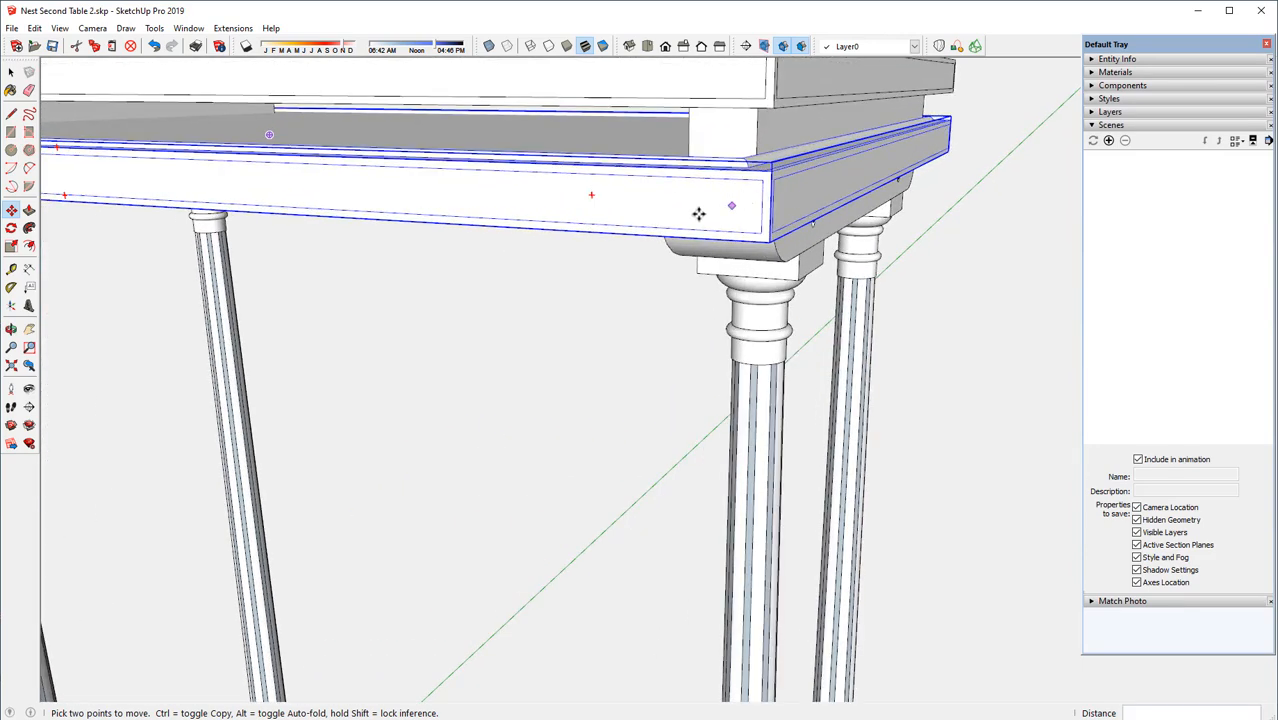
pyautogui.moveTo(699, 211); pyautogui.dragTo(801, 201, button='middle')
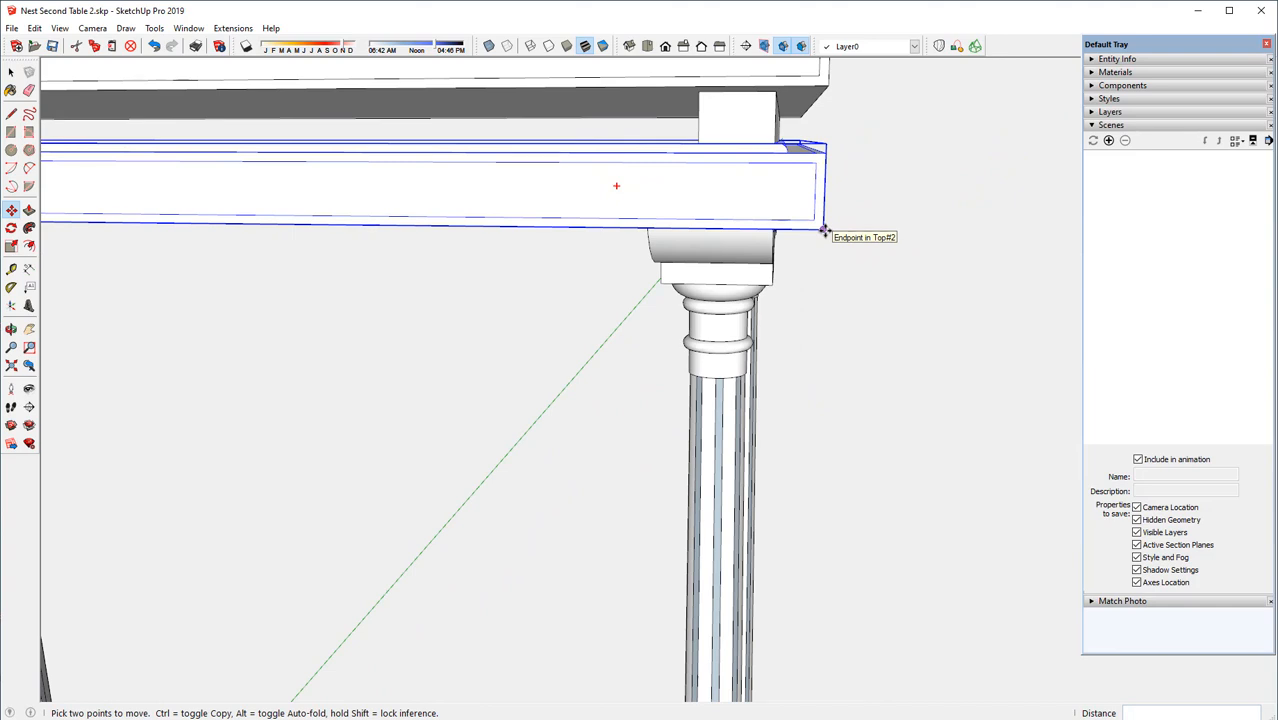
pyautogui.click(824, 231)
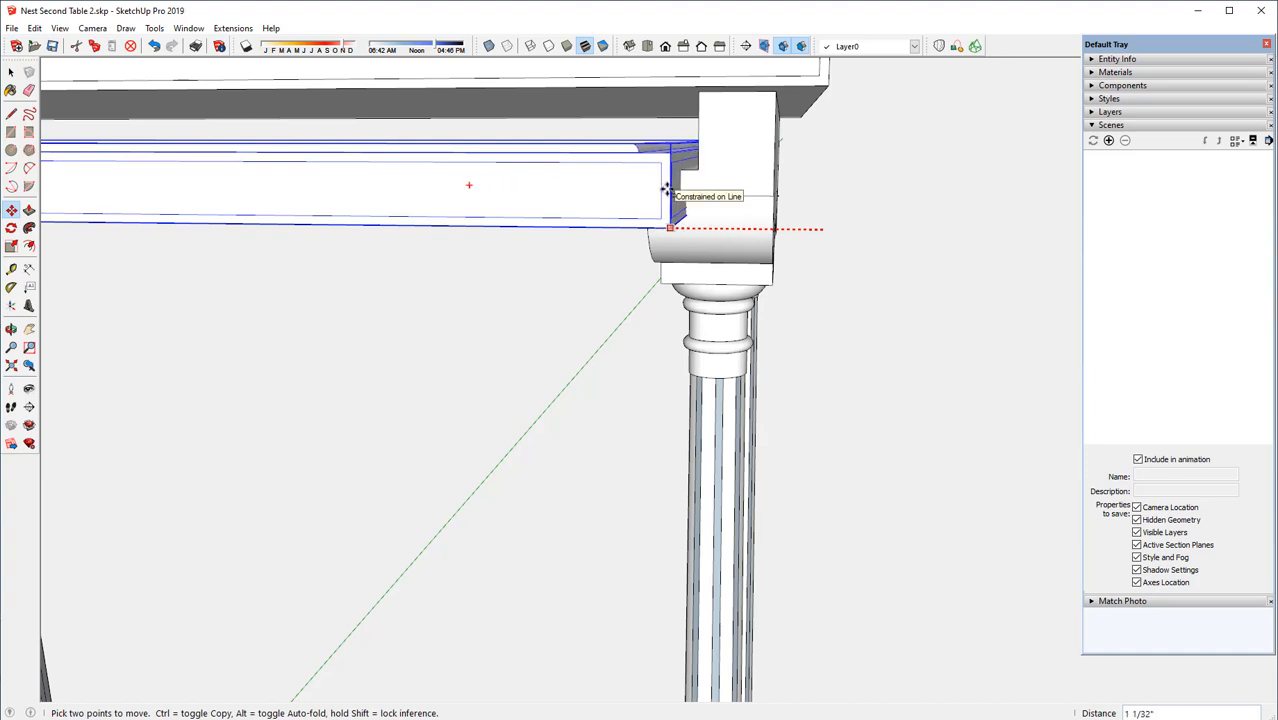
pyautogui.moveTo(666, 190); pyautogui.dragTo(645, 136, button='middle')
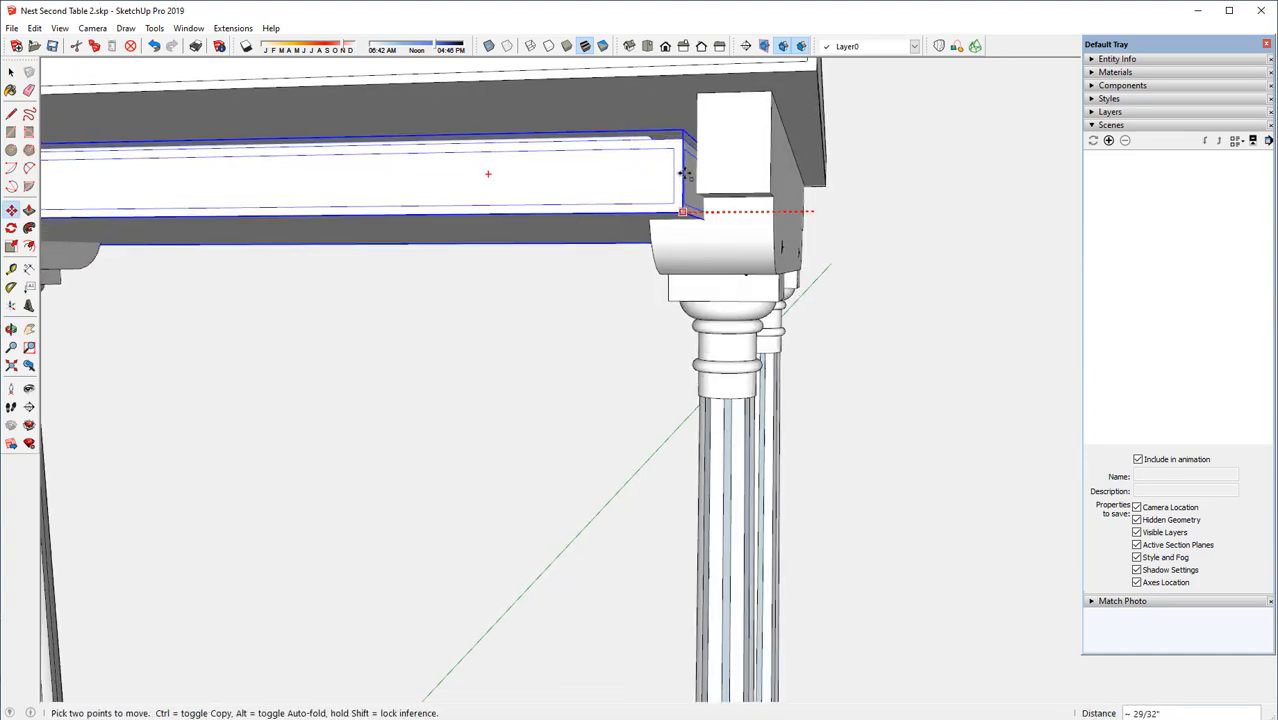
pyautogui.moveTo(491, 174); pyautogui.dragTo(562, 228, button='middle')
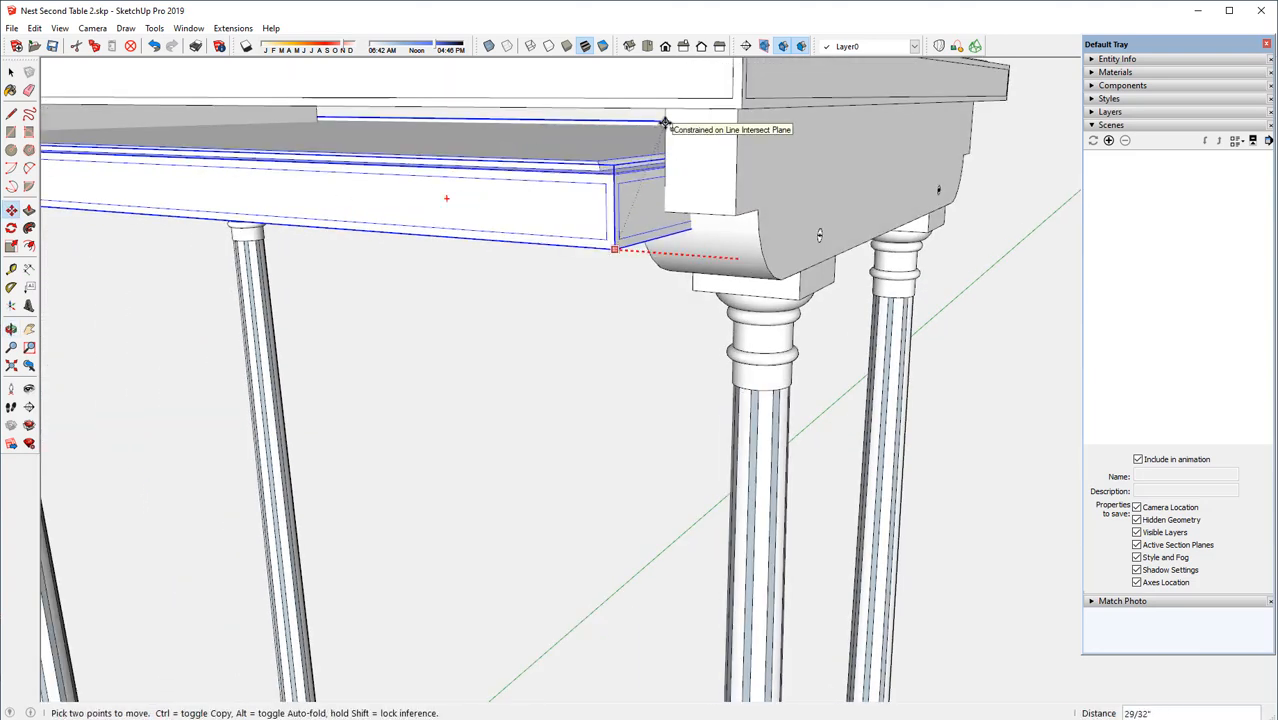
# Raise the copied top about 3/8" so its underside rests on the upper rail's ledge
pyautogui.moveTo(622, 250); pyautogui.dragTo(699, 240, button='middle')
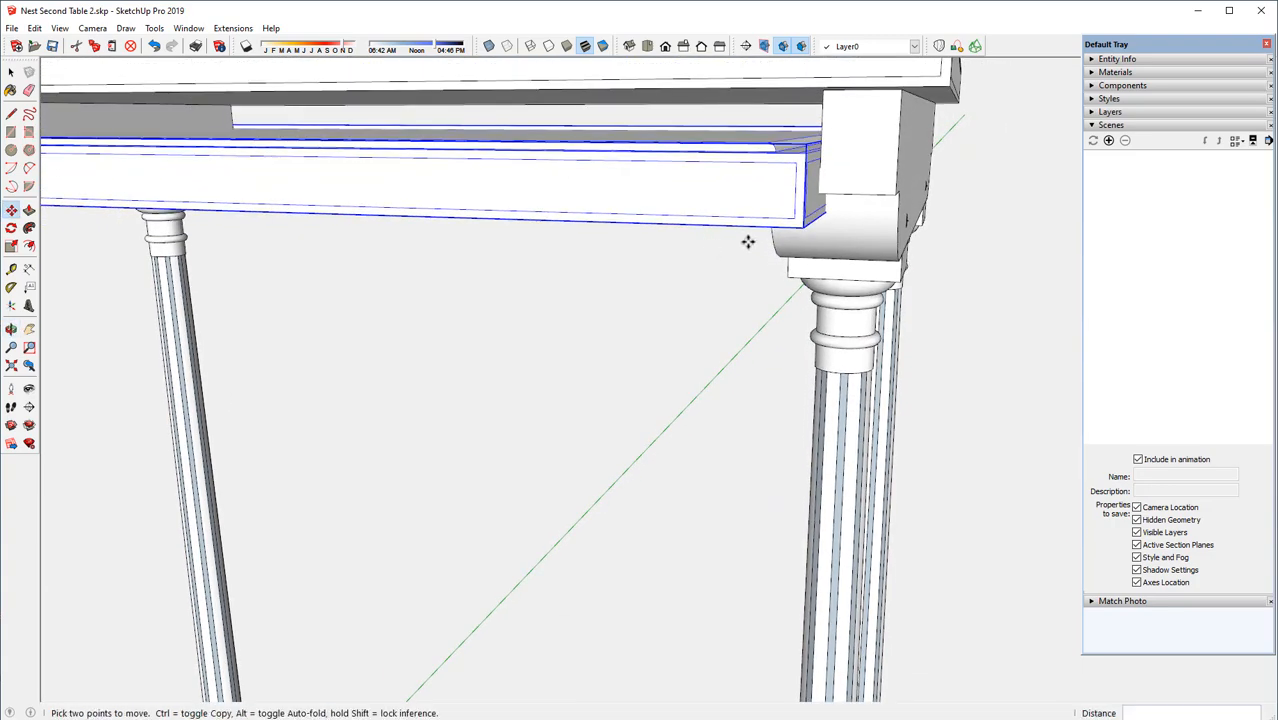
pyautogui.click(800, 228)
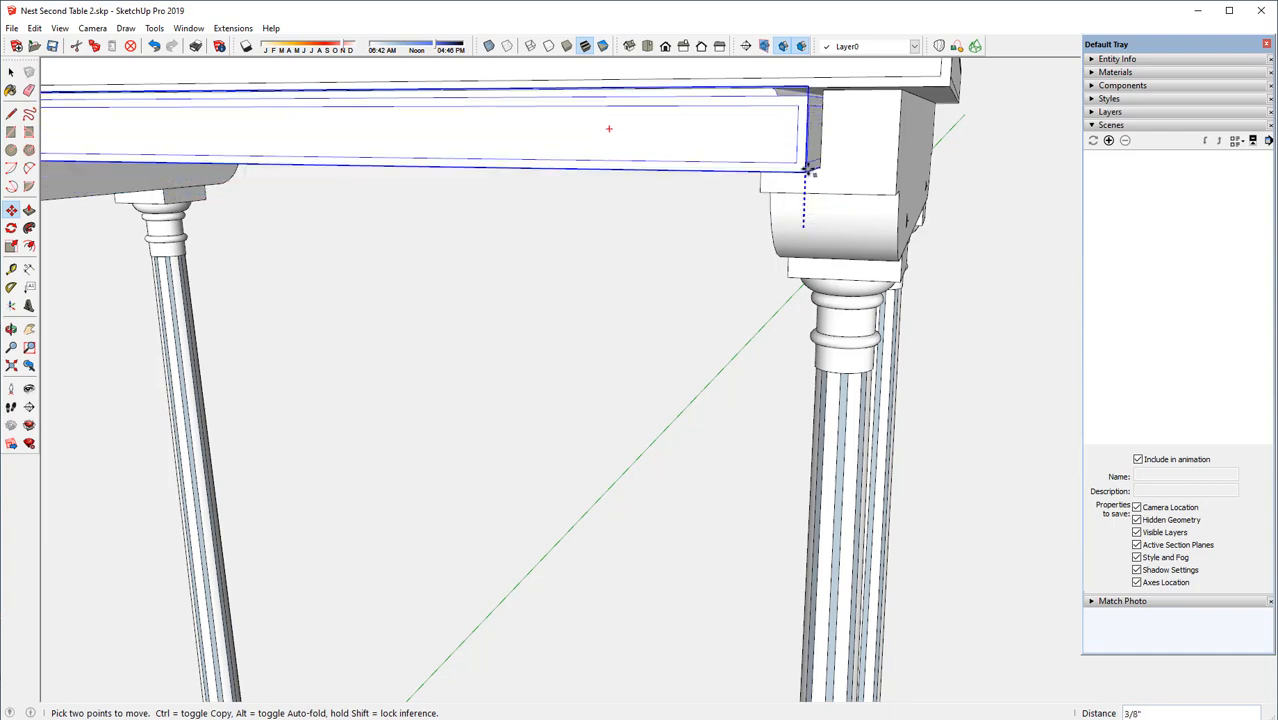
pyautogui.click(821, 169)
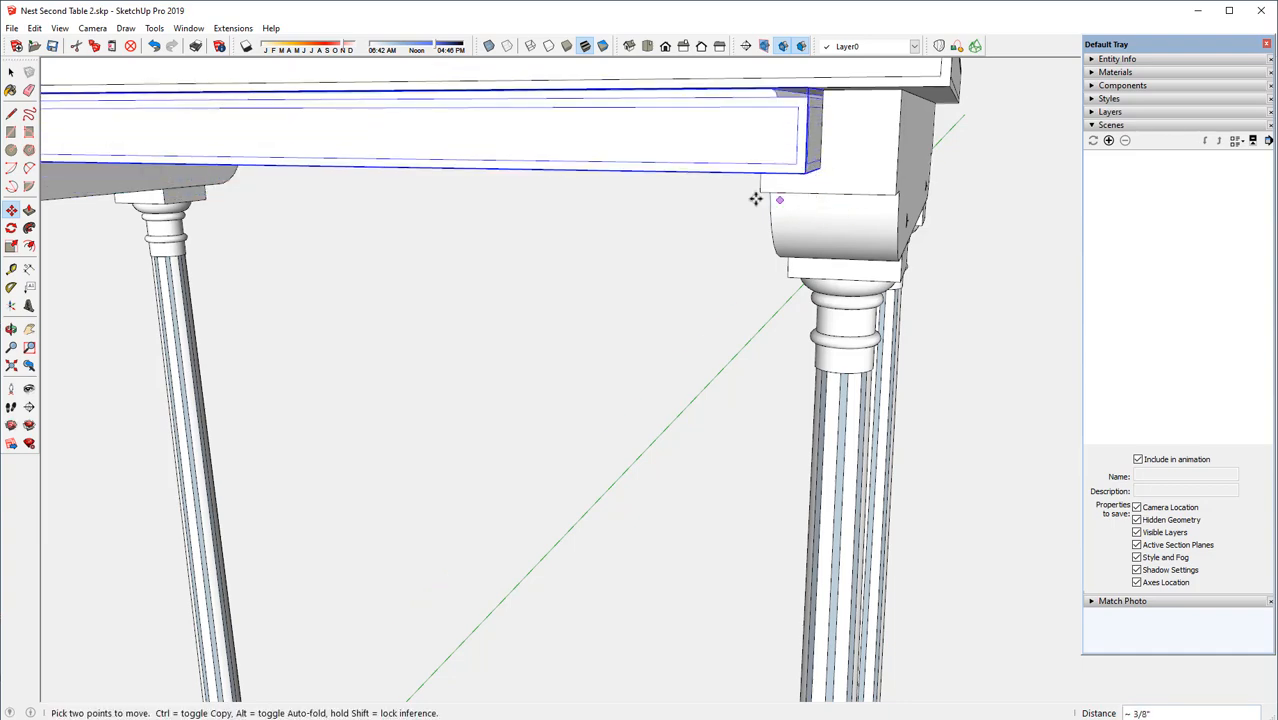
# Move the copied top 1/32" along the rail's ledge to leave a gap at the upper rail's shoulder
pyautogui.moveTo(734, 163); pyautogui.dragTo(762, 165, button='middle')
pyautogui.scroll(4, 819, 157)
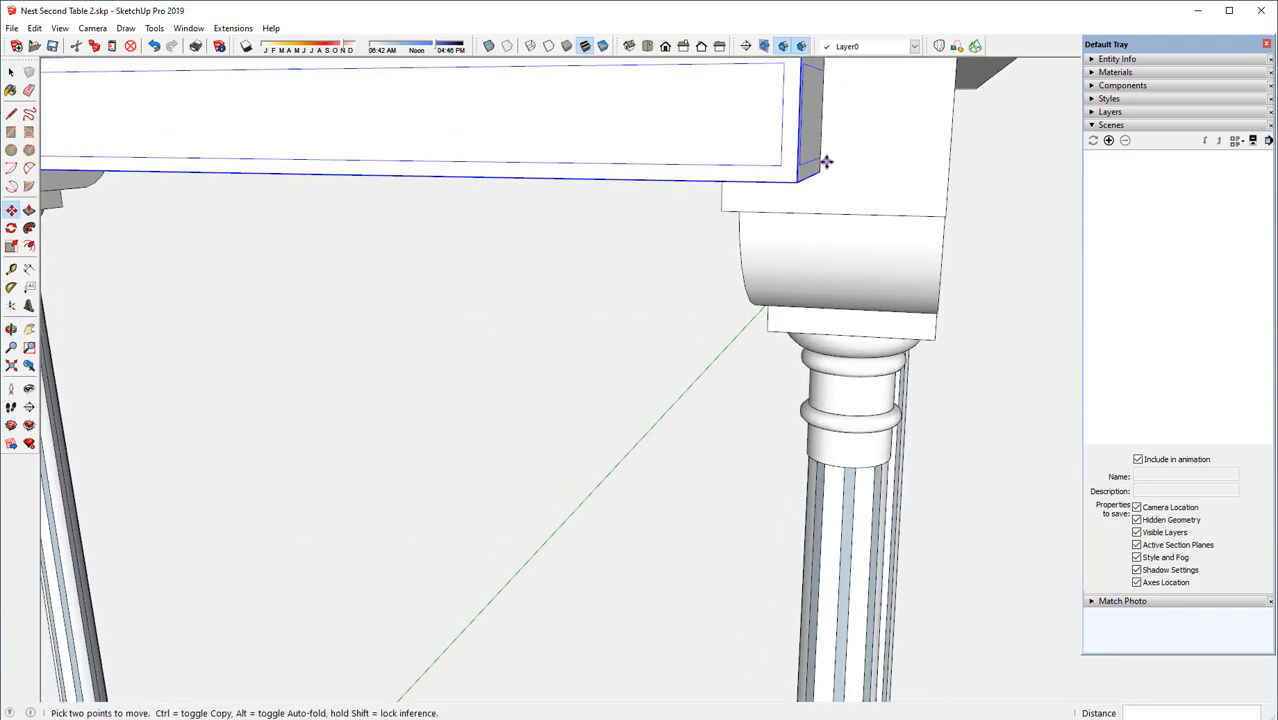
pyautogui.scroll(4, 827, 162)
pyautogui.moveTo(830, 209); pyautogui.dragTo(826, 146, button='middle')
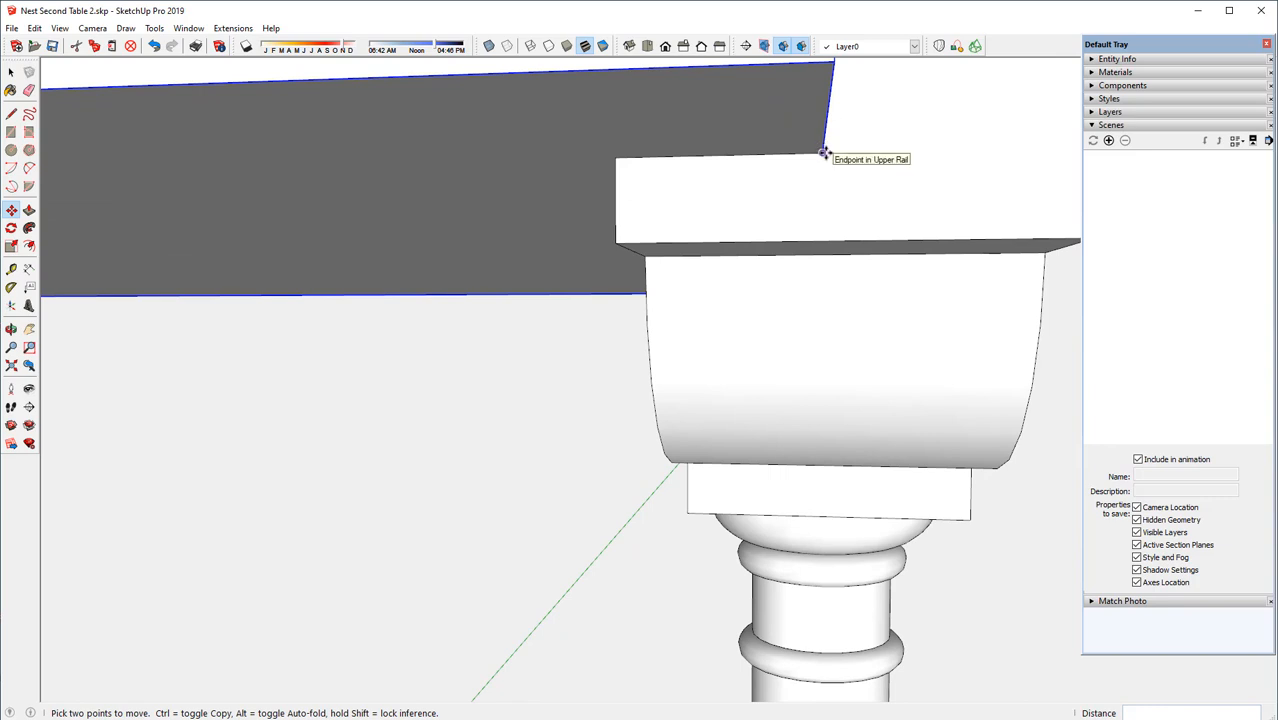
pyautogui.click(823, 152)
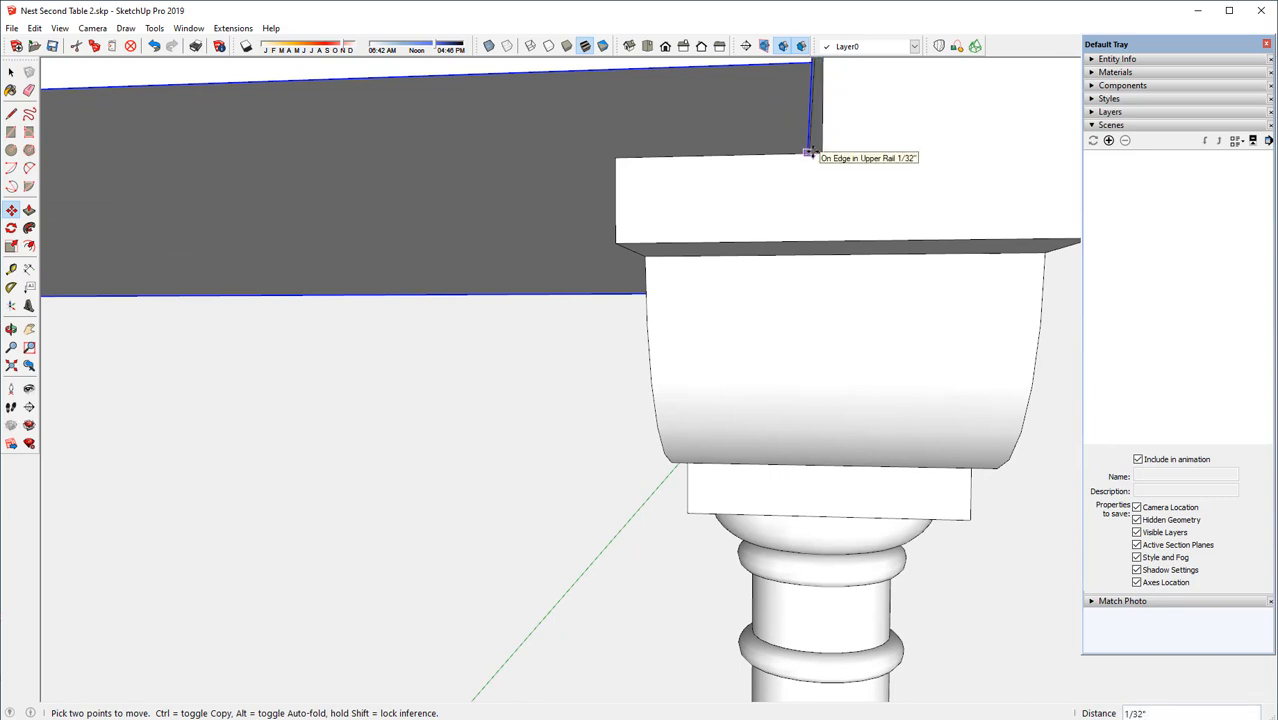
pyautogui.click(813, 152)
# Open the copied lower top component for editing
pyautogui.scroll(-3, 745, 230)
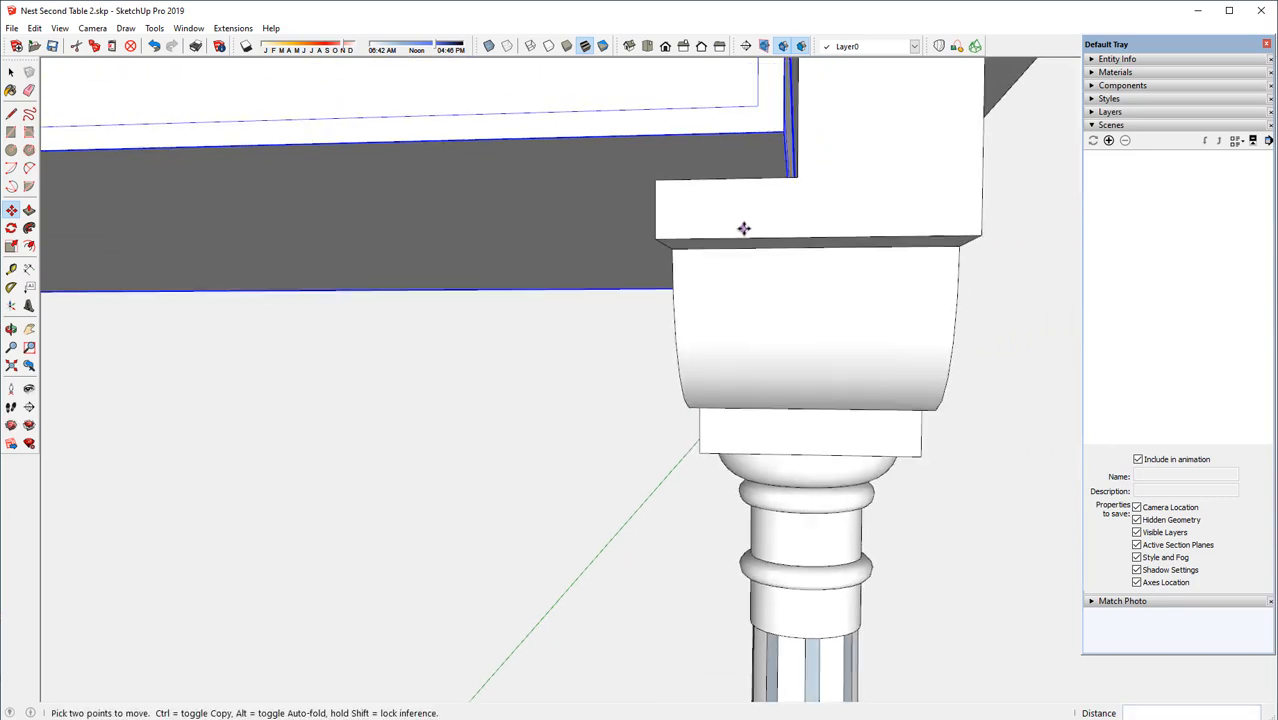
pyautogui.scroll(-5, 941, 271)
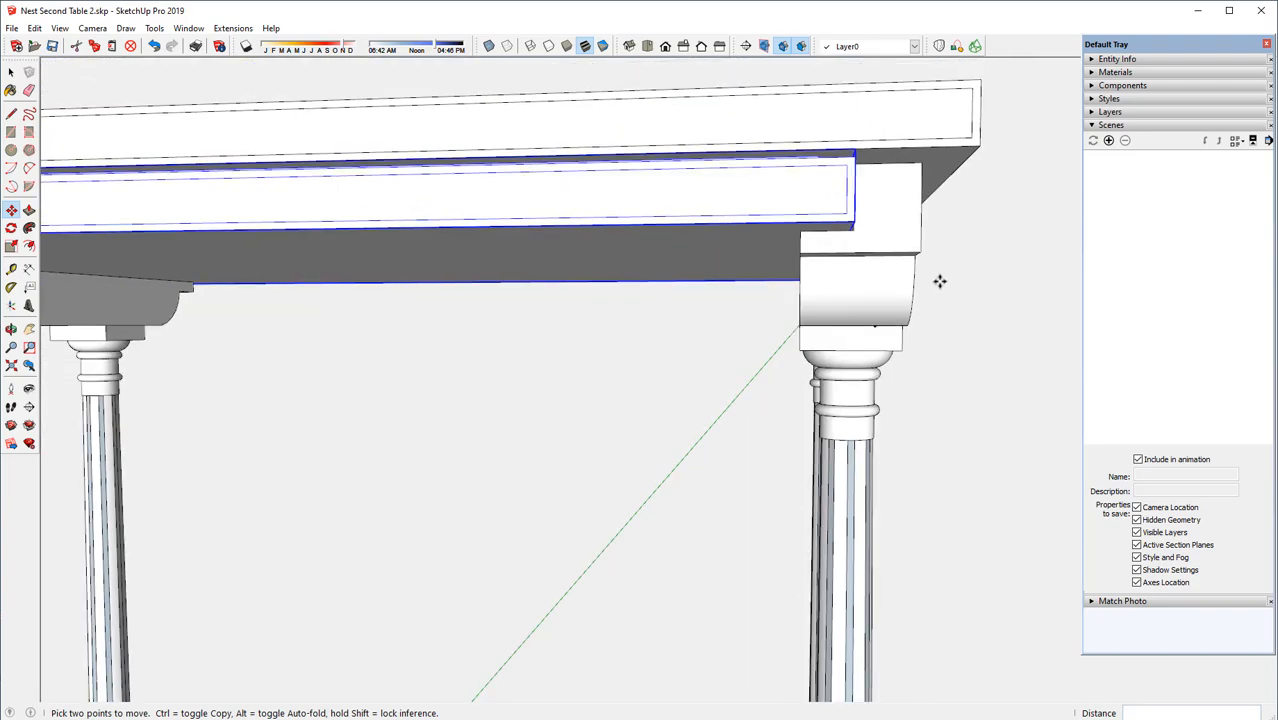
pyautogui.scroll(-3, 940, 281)
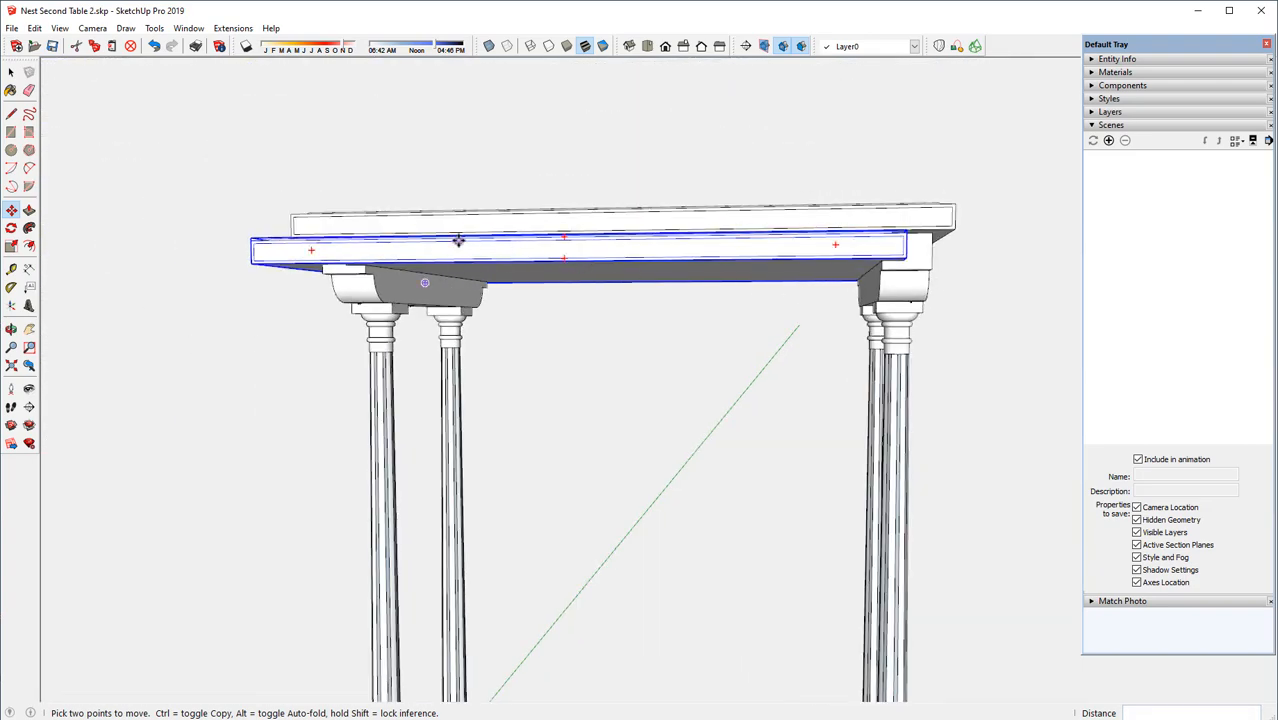
pyautogui.moveTo(458, 241); pyautogui.dragTo(665, 334, button='middle')
pyautogui.press('m')
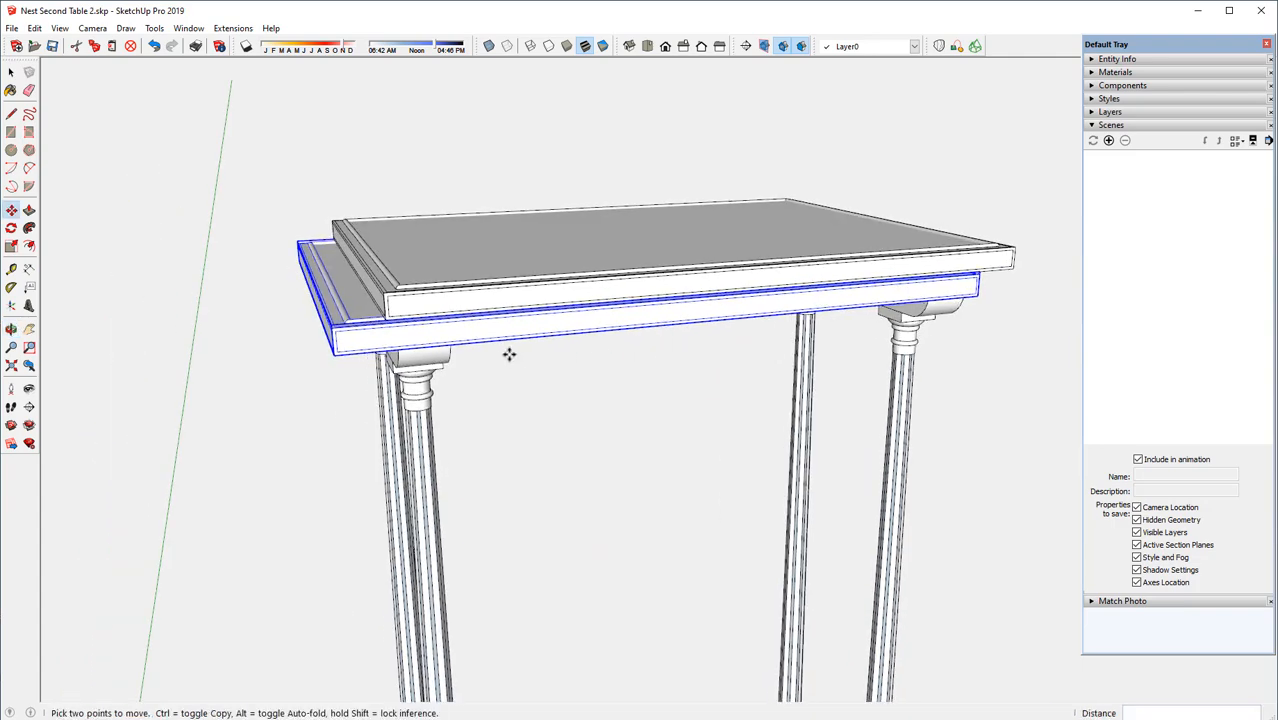
pyautogui.rightClick(455, 337)
pyautogui.click(510, 434)
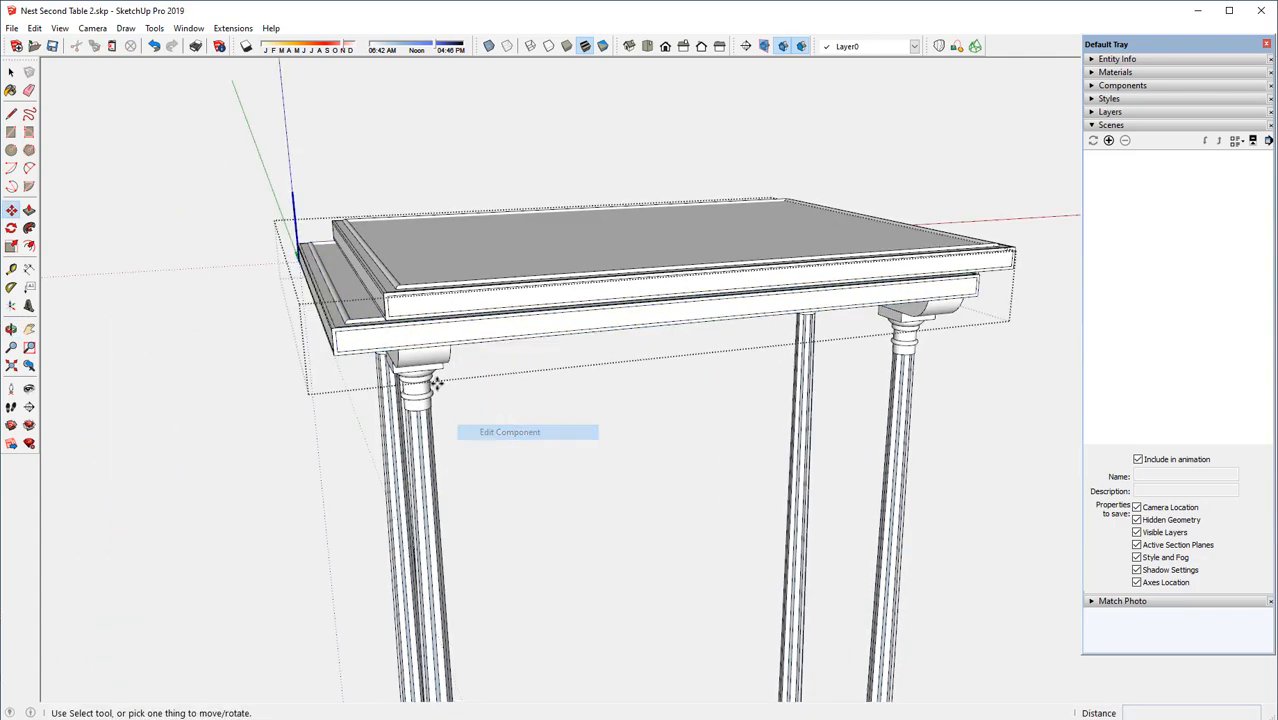
# Select the overhanging end geometry of the lower top and move it about 1 27/32" inward to the upper rail's shoulder corner
pyautogui.click(11, 73)
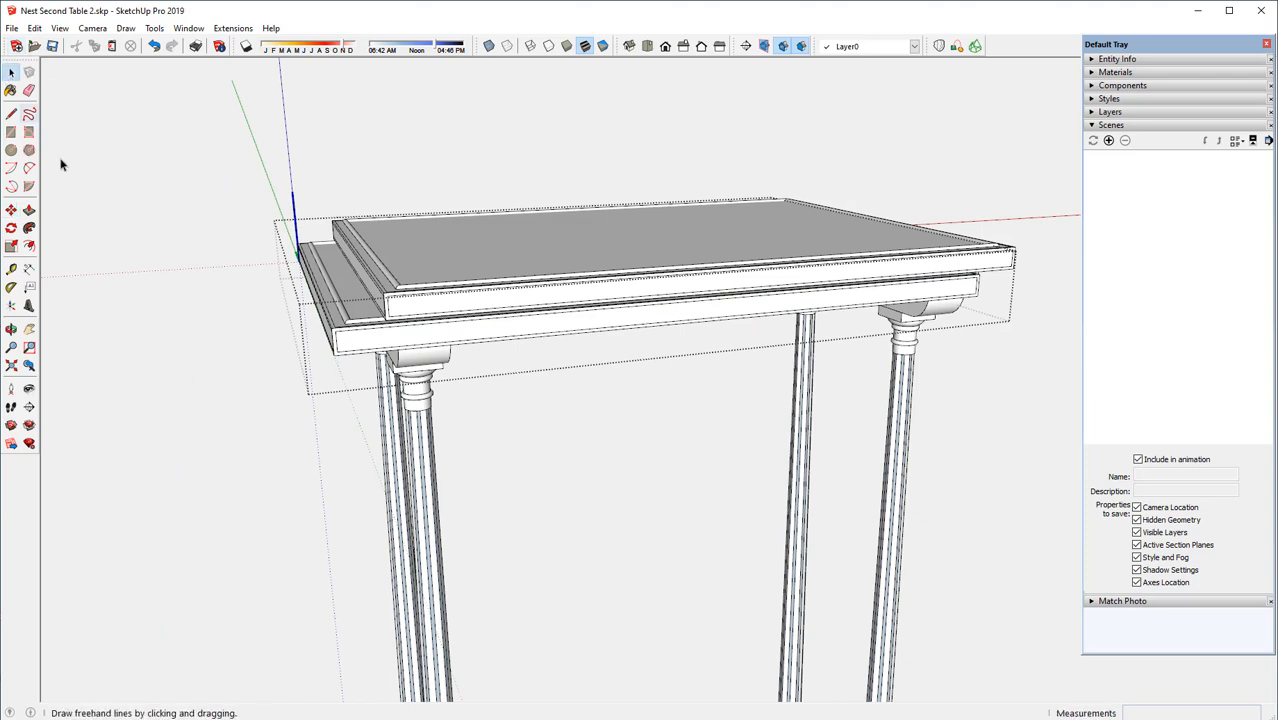
pyautogui.moveTo(233, 191); pyautogui.dragTo(476, 405)
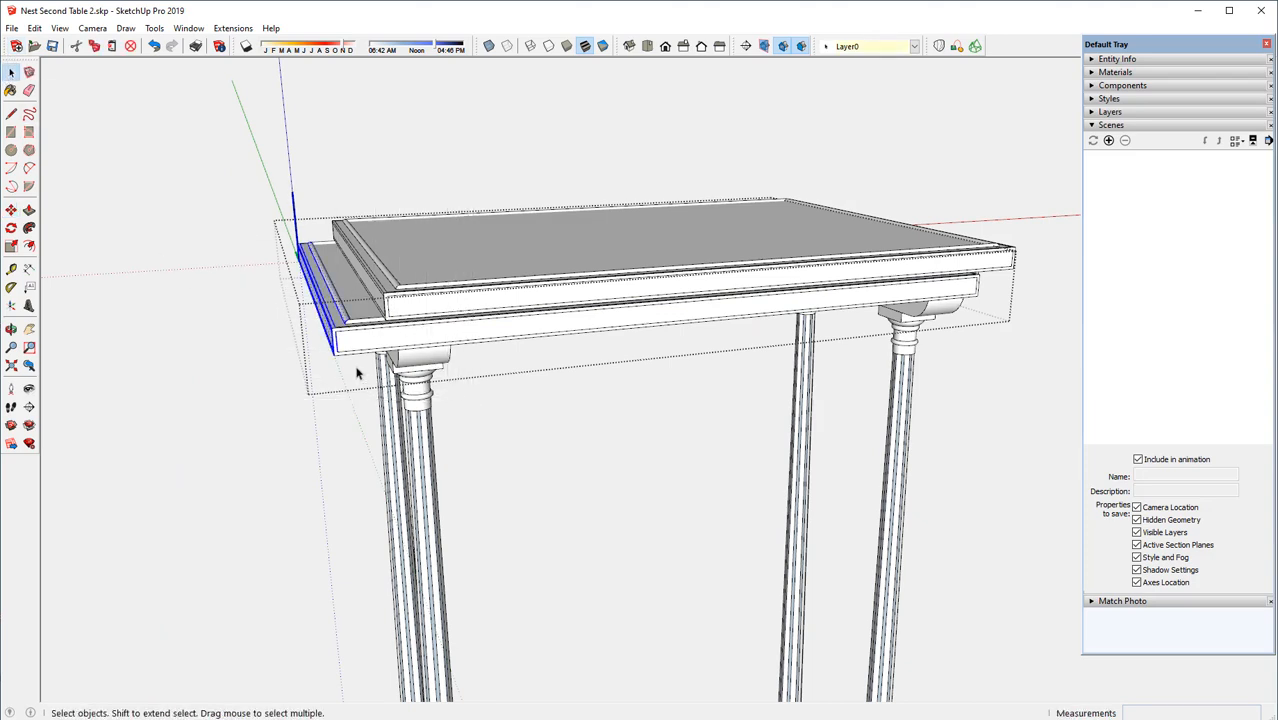
pyautogui.click(11, 210)
pyautogui.scroll(1, 375, 347)
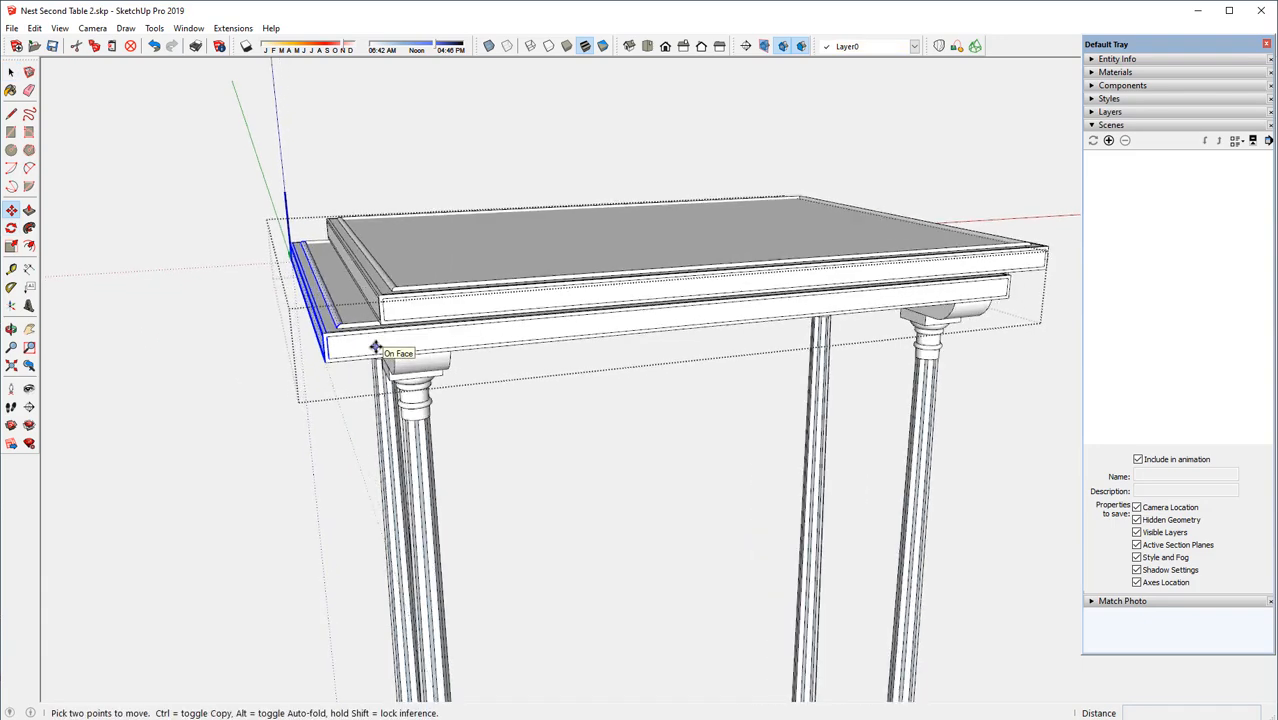
pyautogui.scroll(3, 373, 348)
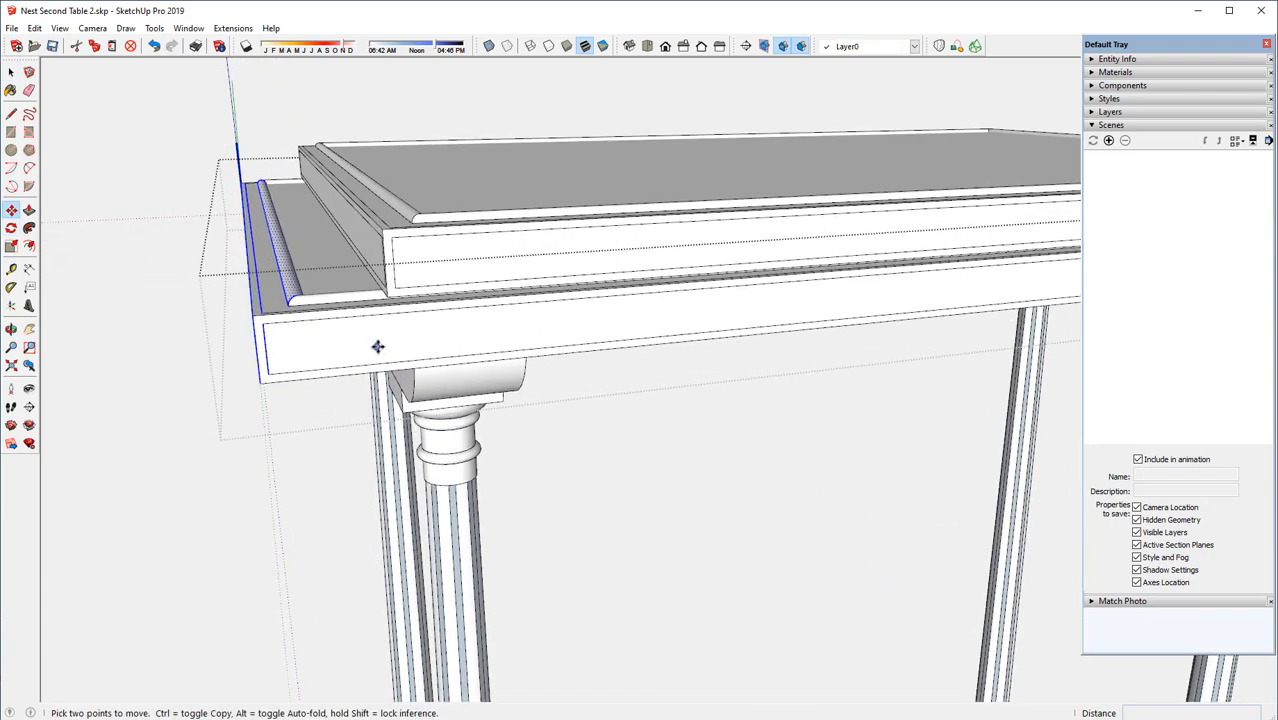
pyautogui.moveTo(373, 348); pyautogui.dragTo(382, 197, button='middle')
pyautogui.scroll(3, 305, 251)
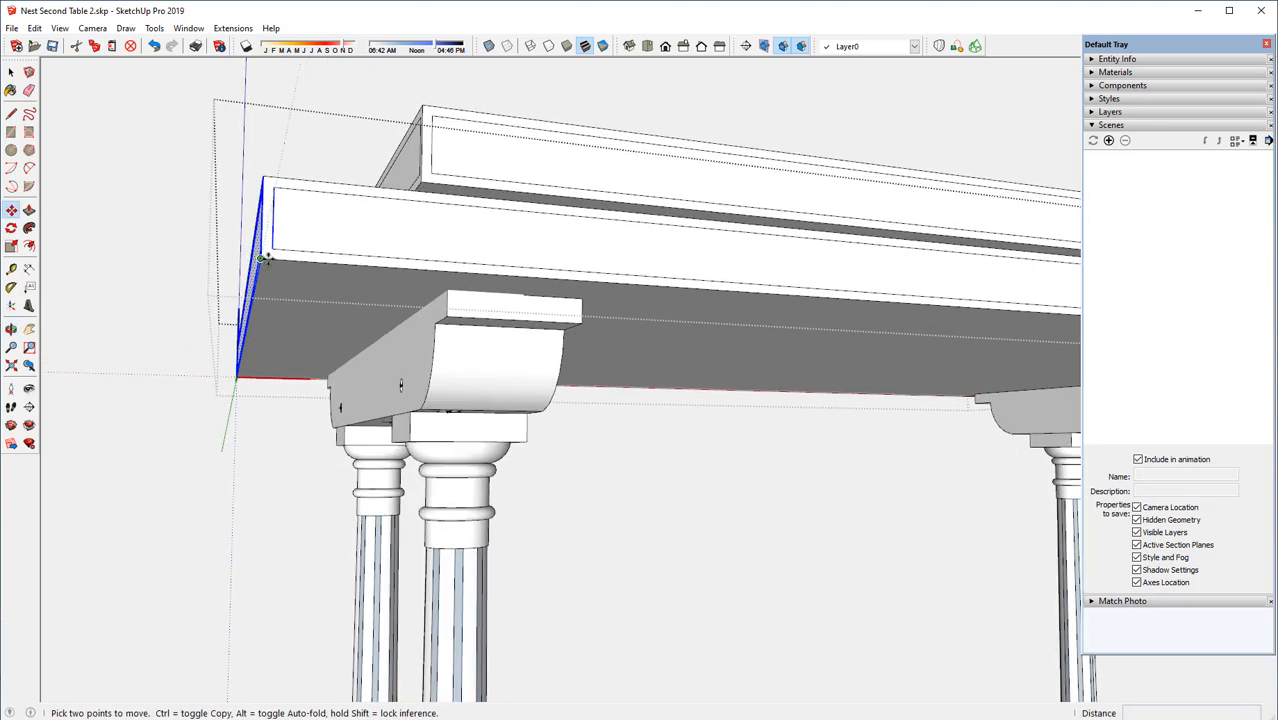
pyautogui.click(260, 258)
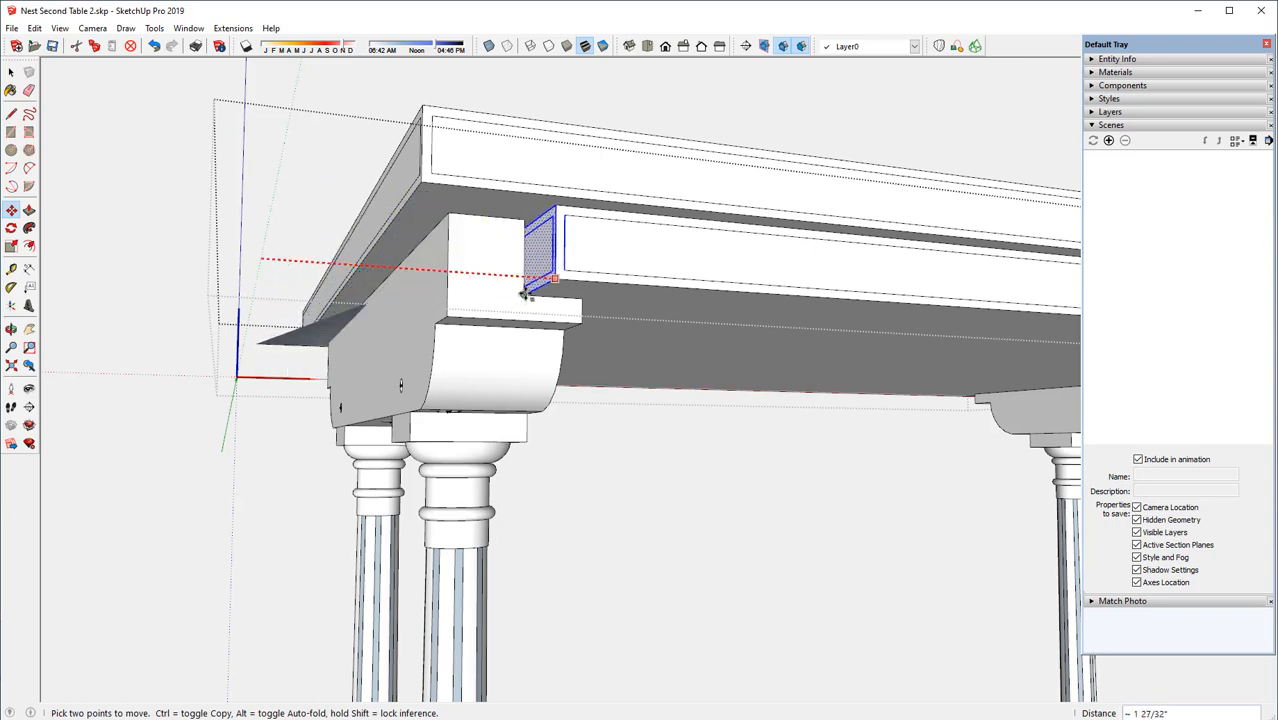
pyautogui.click(524, 292)
# Move the lower top's end another 1/32" away from the upper rail's shoulder and close the component
pyautogui.scroll(5, 567, 285)
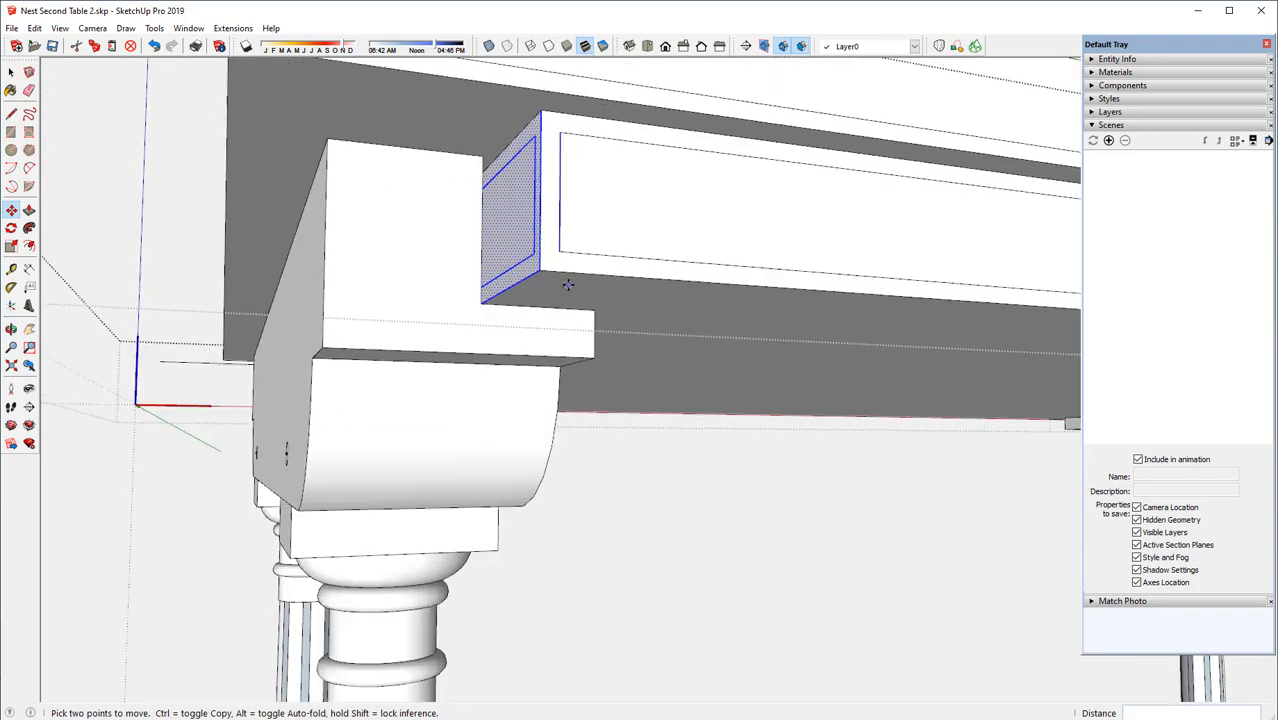
pyautogui.moveTo(567, 285); pyautogui.dragTo(487, 247, button='middle')
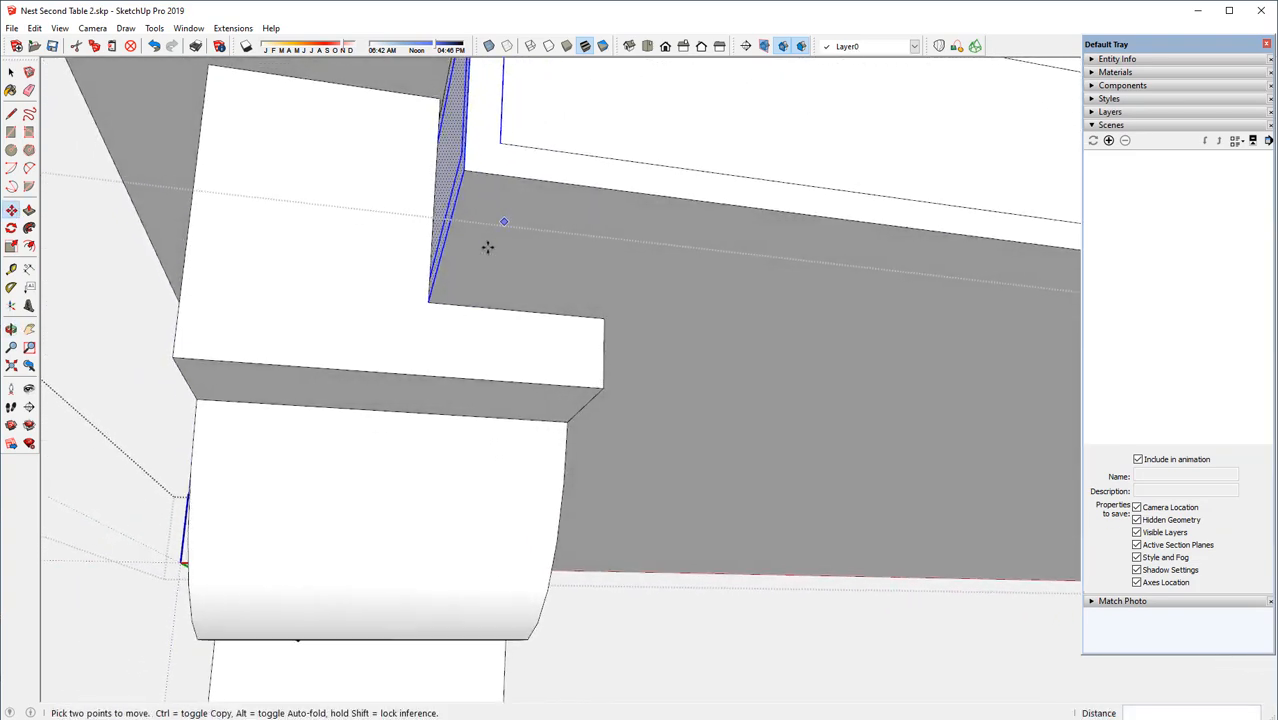
pyautogui.click(428, 304)
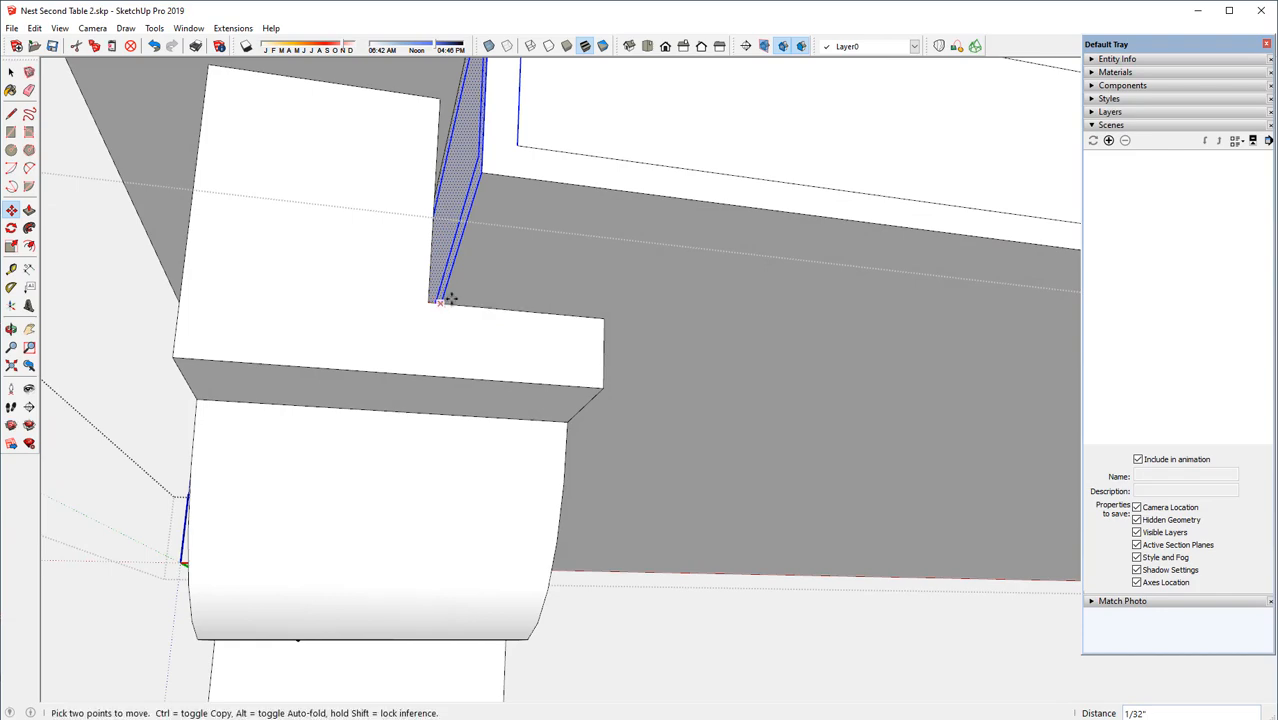
pyautogui.moveTo(440, 290); pyautogui.dragTo(360, 353, button='middle')
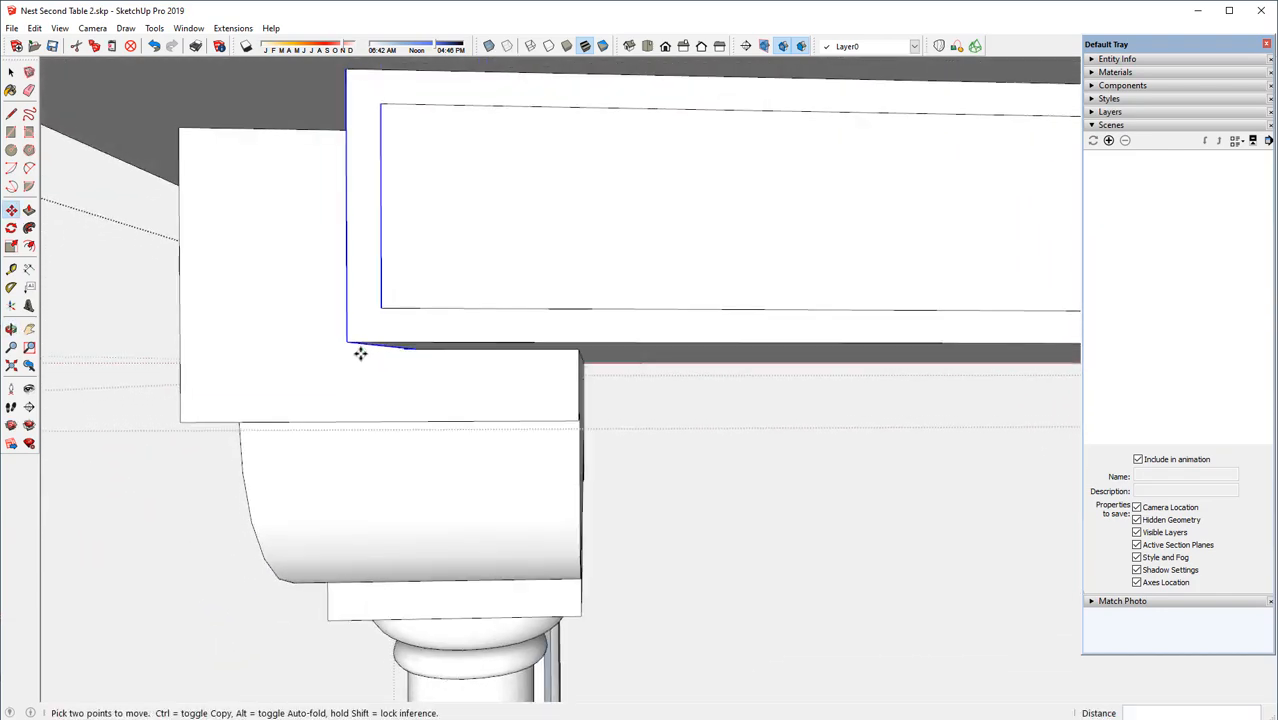
pyautogui.scroll(-4, 288, 368)
pyautogui.scroll(-6, 255, 352)
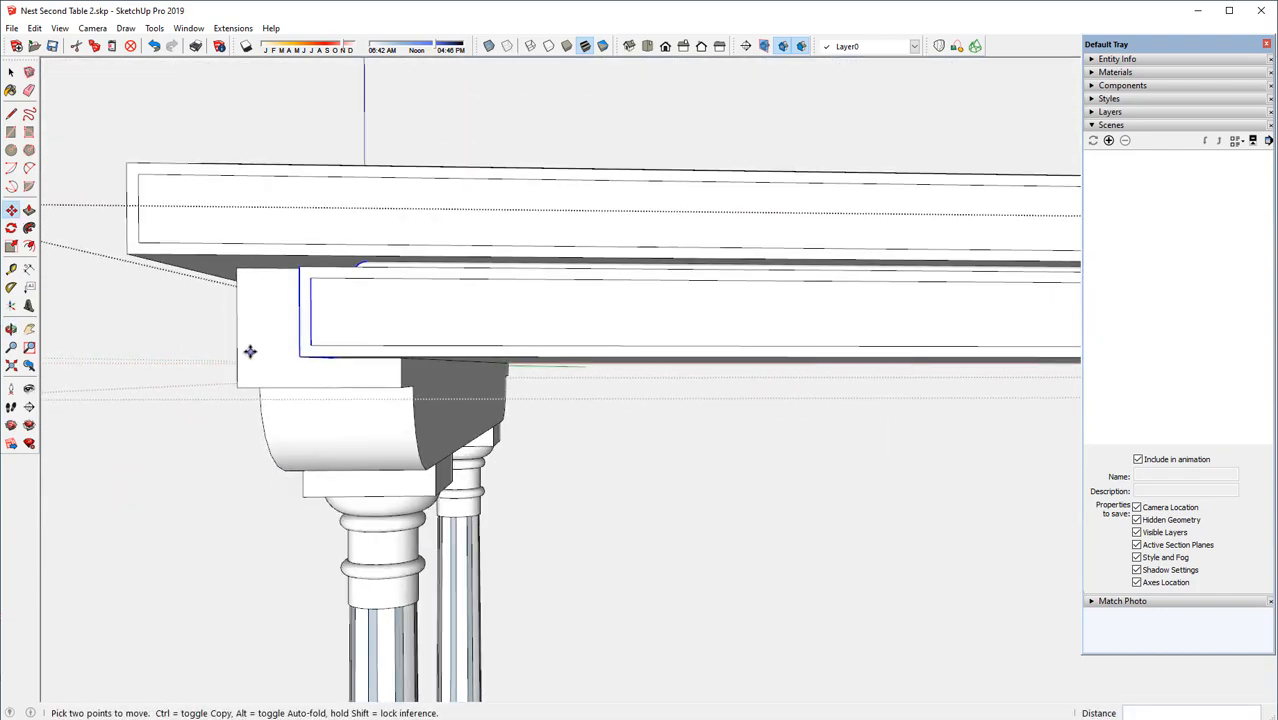
pyautogui.scroll(-1, 242, 337)
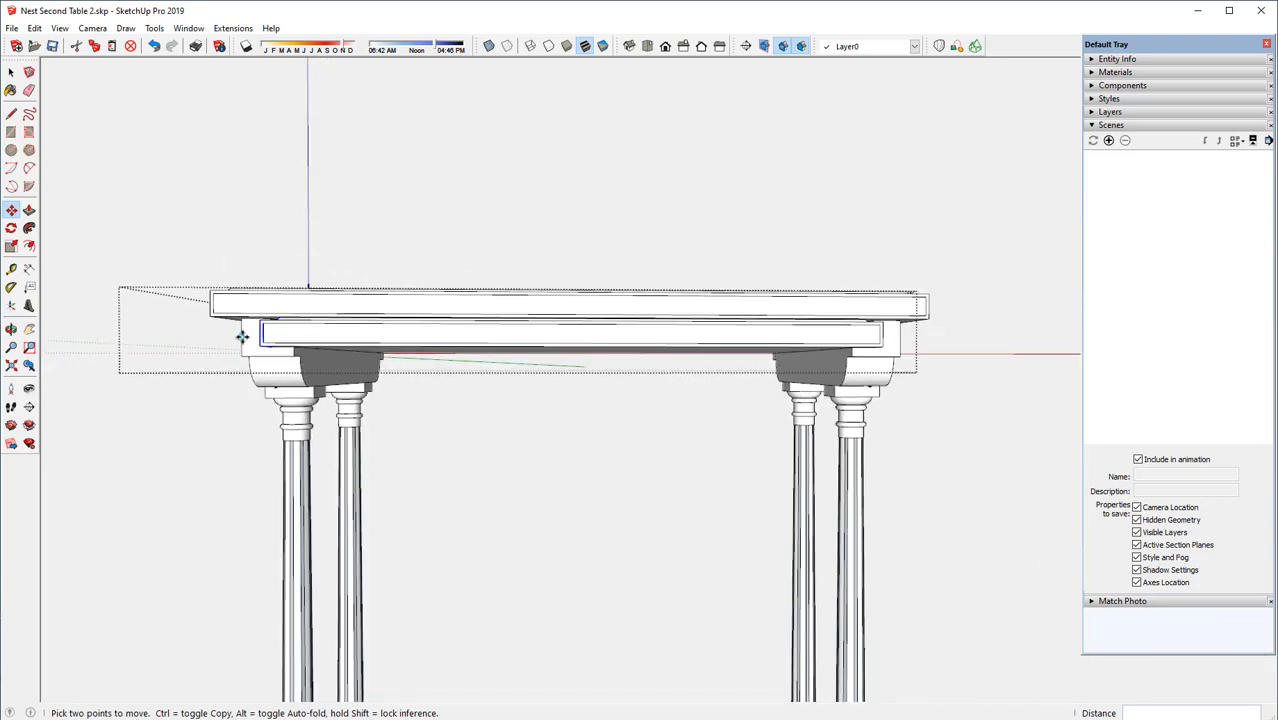
pyautogui.moveTo(624, 343); pyautogui.dragTo(385, 318, button='middle')
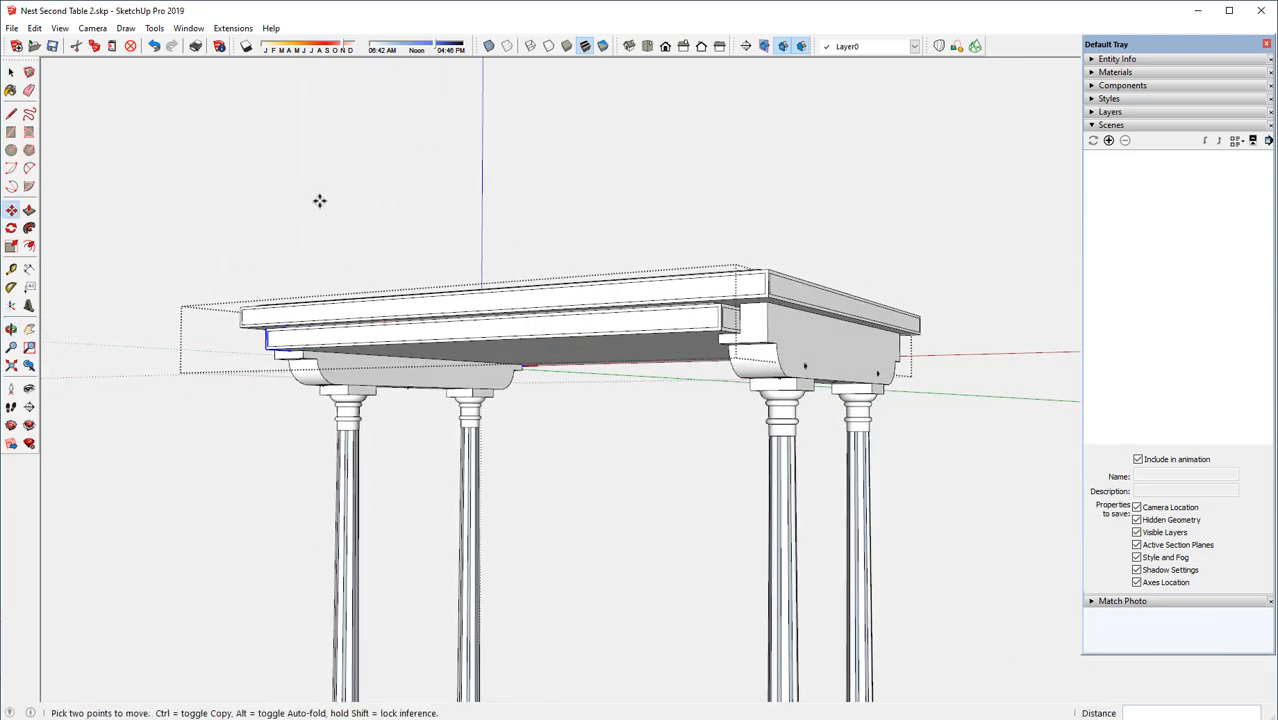
pyautogui.rightClick(320, 156)
pyautogui.click(345, 166)
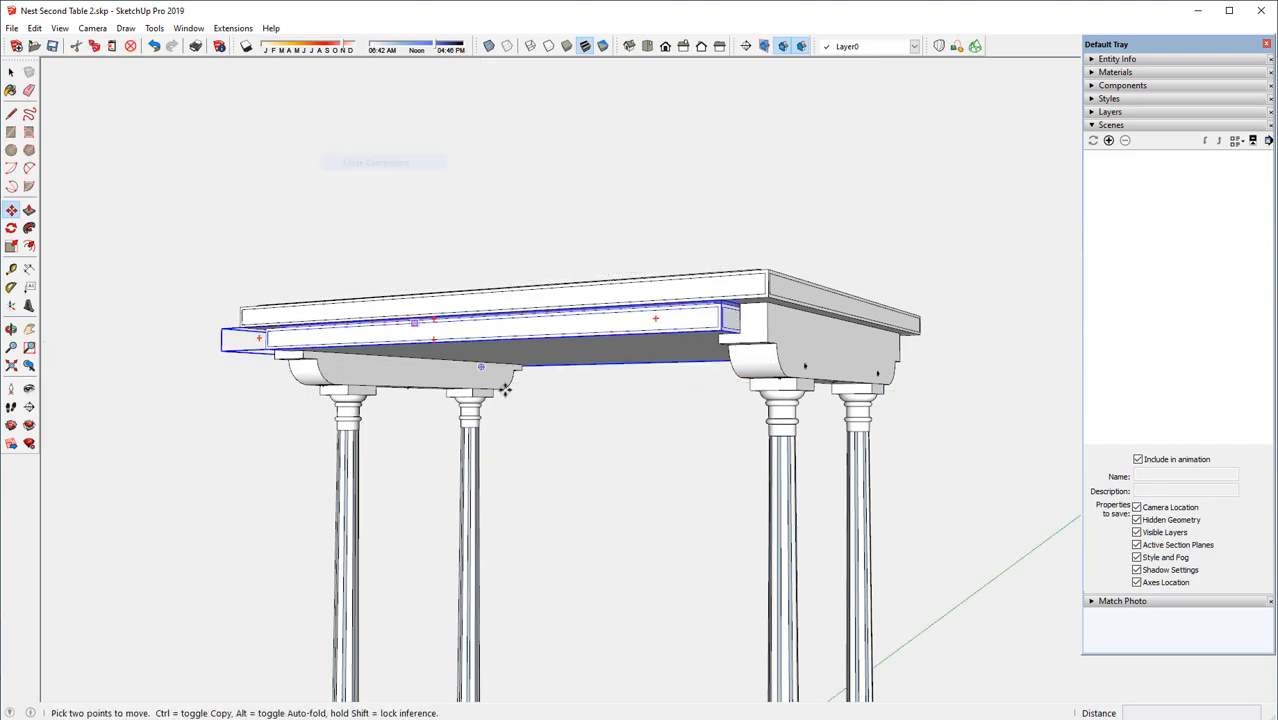
# Copy the upper rail at the table's other end about 19/32" inward along the red axis
pyautogui.scroll(4, 765, 372)
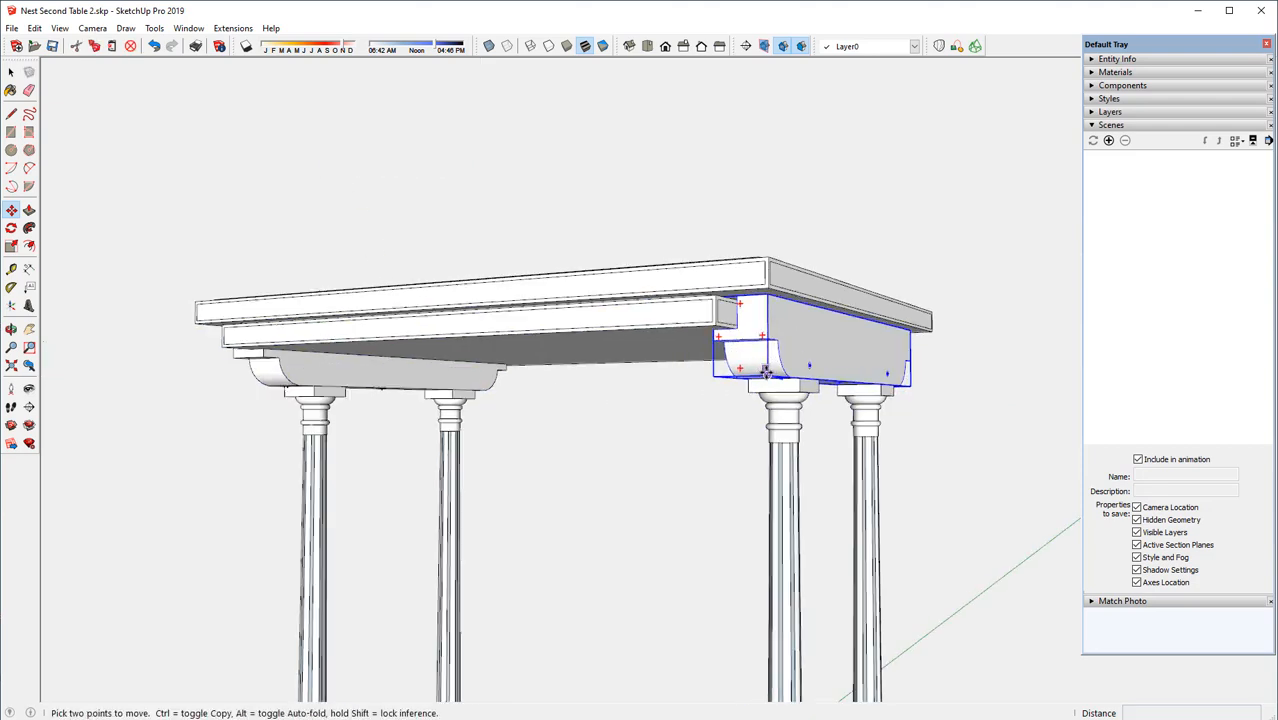
pyautogui.scroll(4, 765, 372)
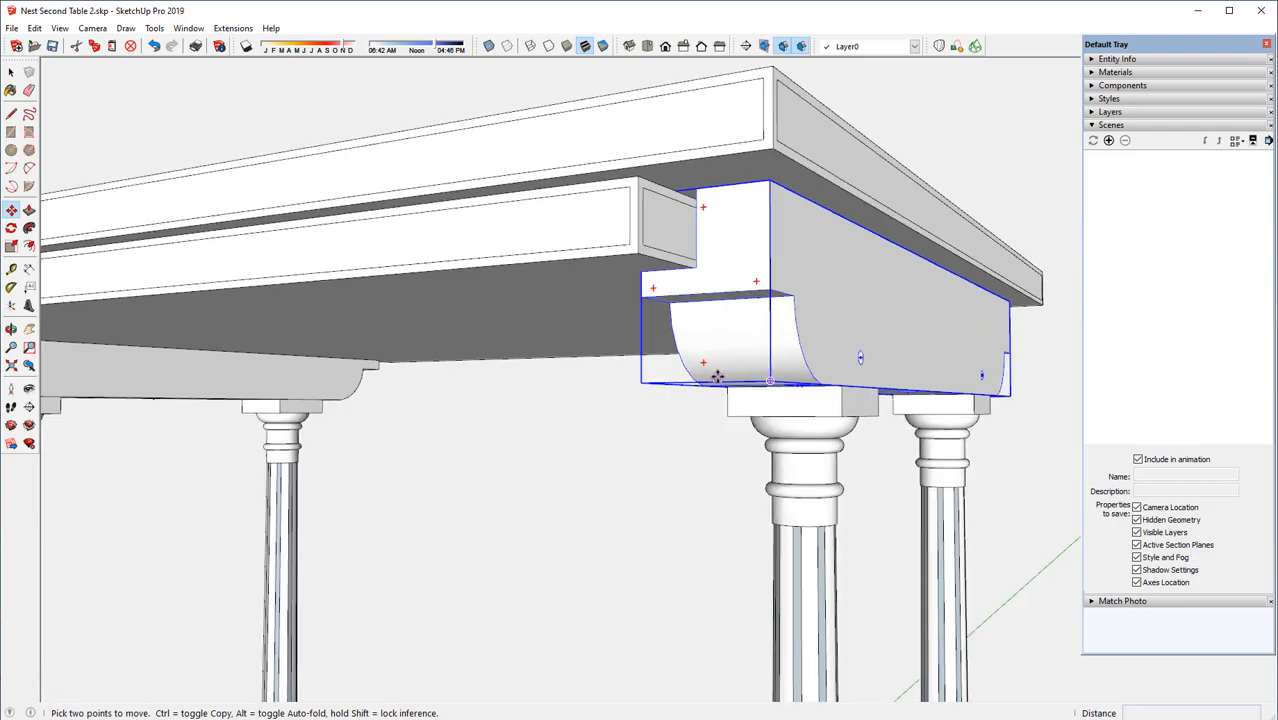
pyautogui.moveTo(730, 371); pyautogui.dragTo(825, 355, button='middle')
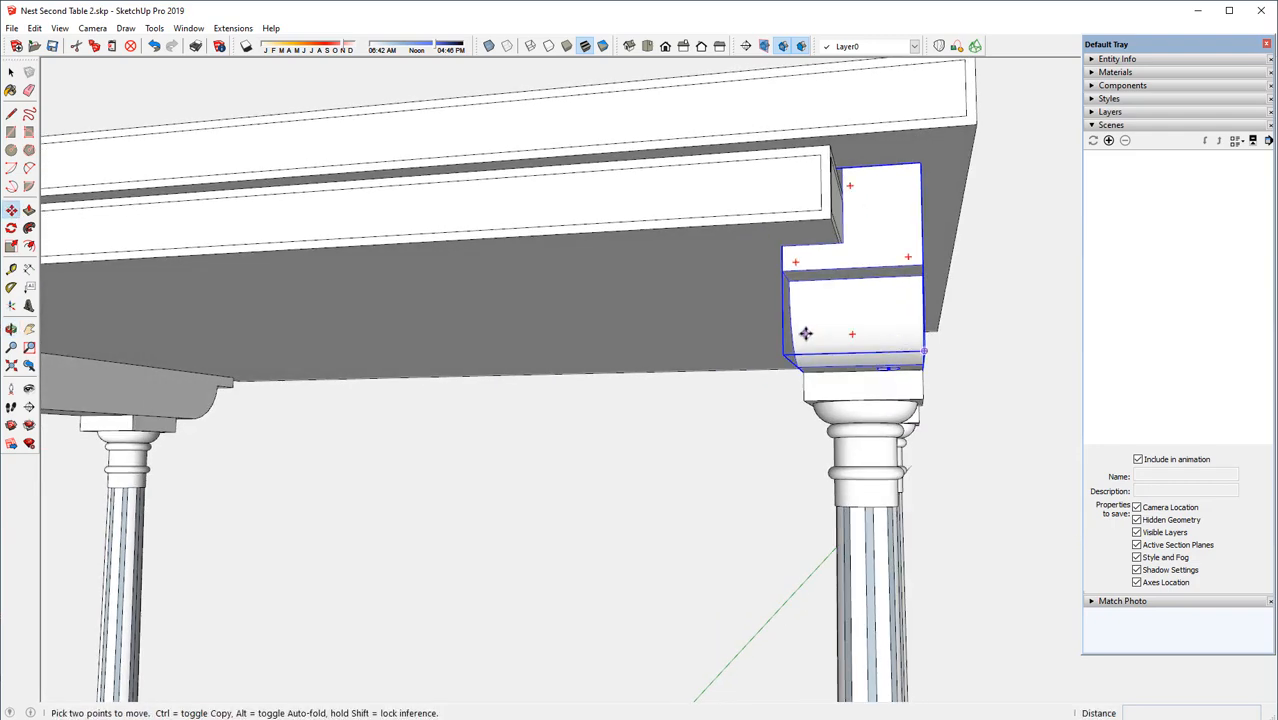
pyautogui.press('ctrl')
pyautogui.click(921, 214)
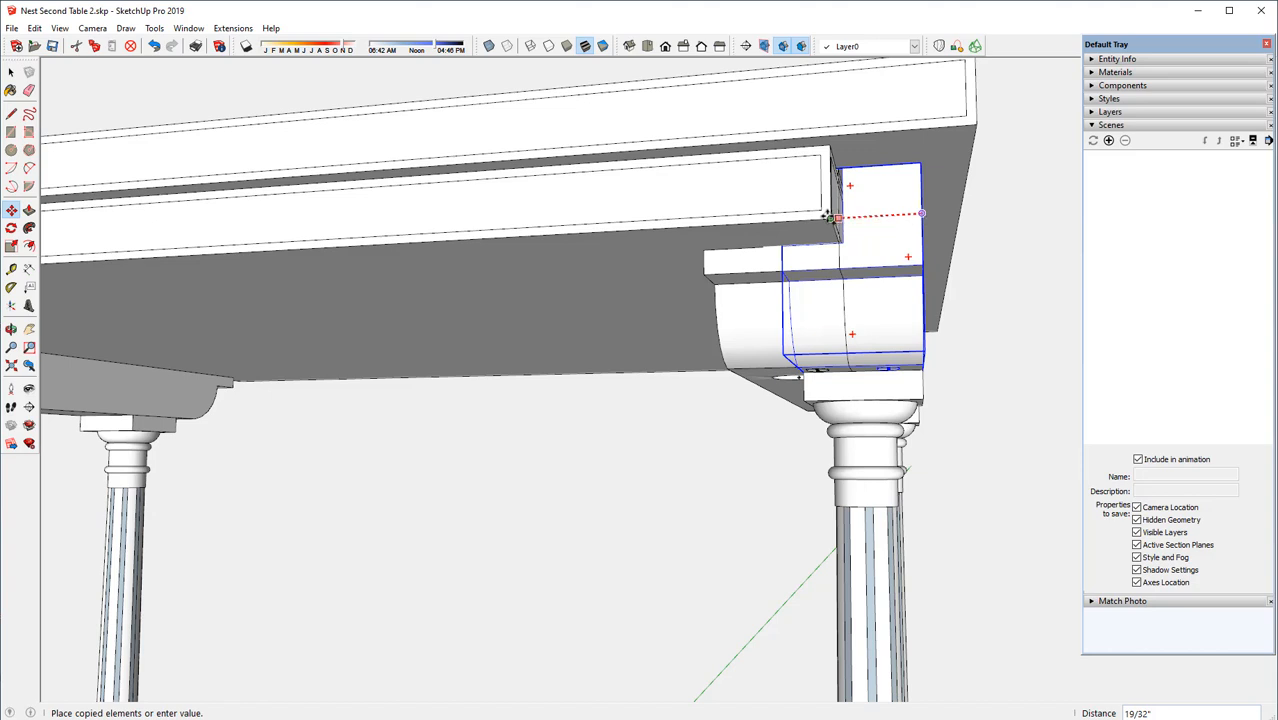
pyautogui.click(830, 216)
# Lower the copied rail 9/16" so its upper edge meets the underside of the lower top
pyautogui.moveTo(787, 217); pyautogui.dragTo(825, 187, button='middle')
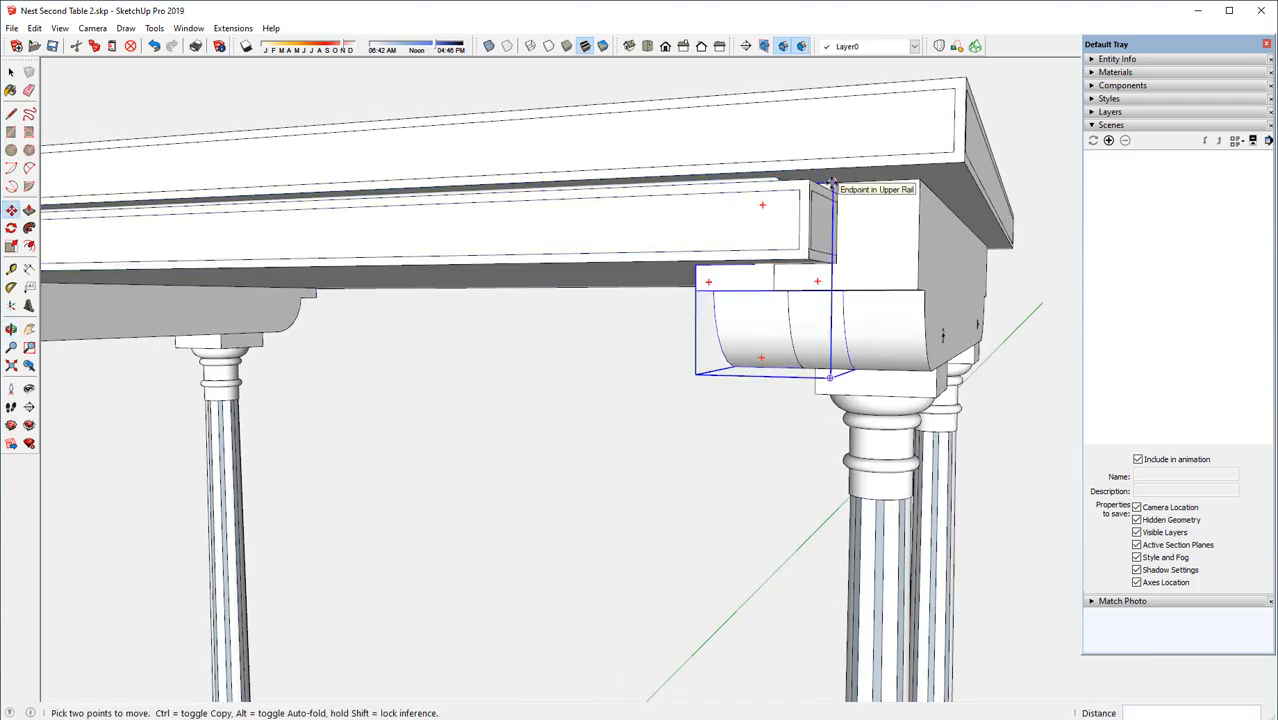
pyautogui.click(830, 187)
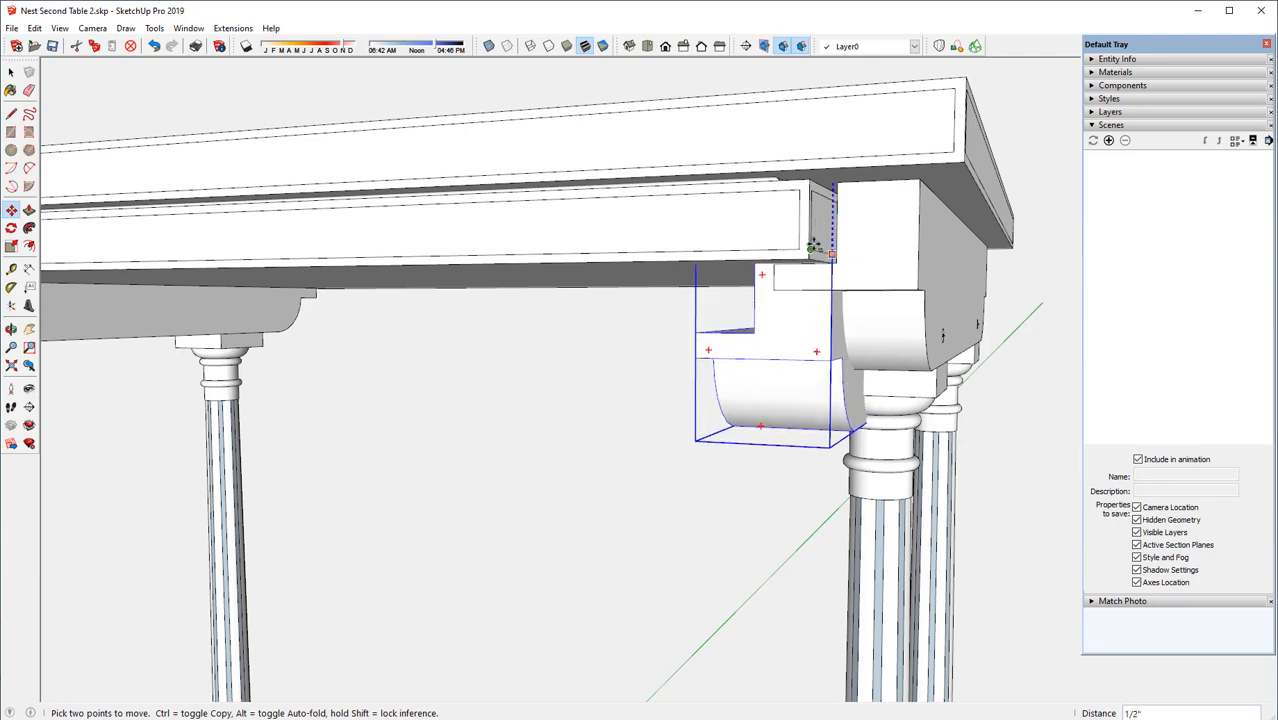
pyautogui.click(807, 258)
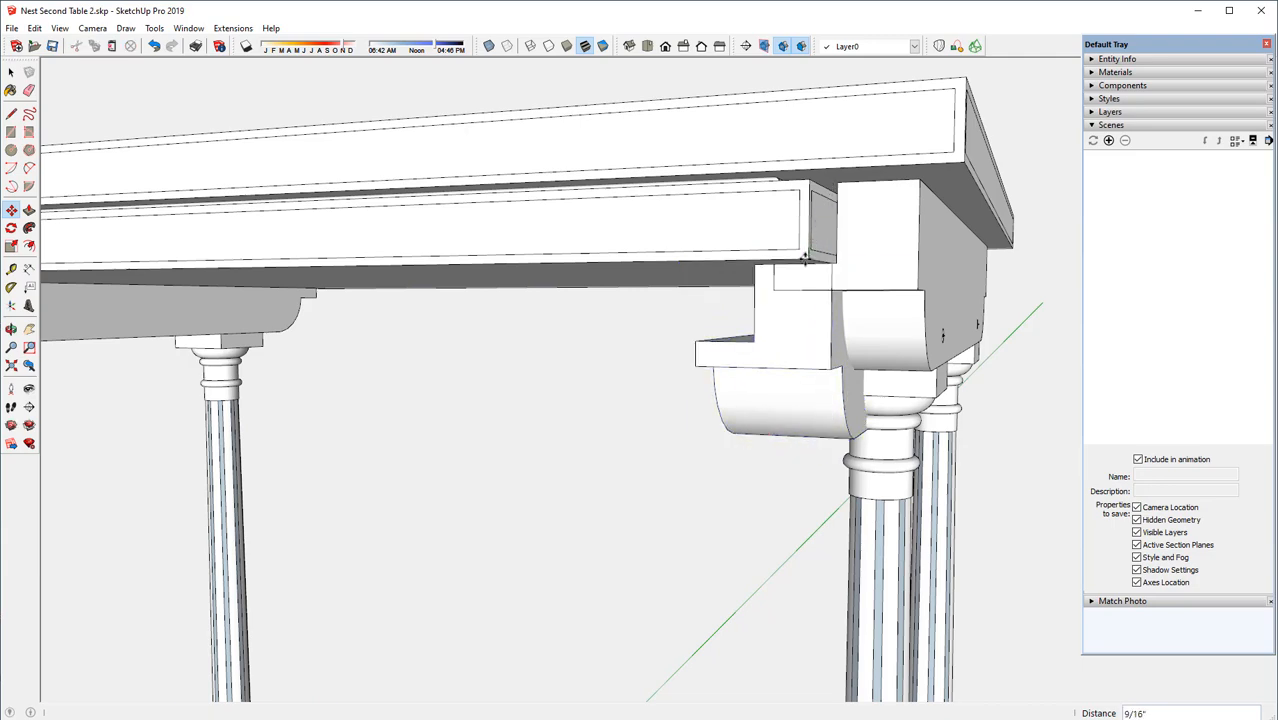
# Move the copied rail 5/16" farther inward, toward the inner end of the original upper rail's ledge
pyautogui.moveTo(707, 355); pyautogui.dragTo(810, 347, button='middle')
pyautogui.scroll(2, 817, 332)
pyautogui.scroll(1, 817, 332)
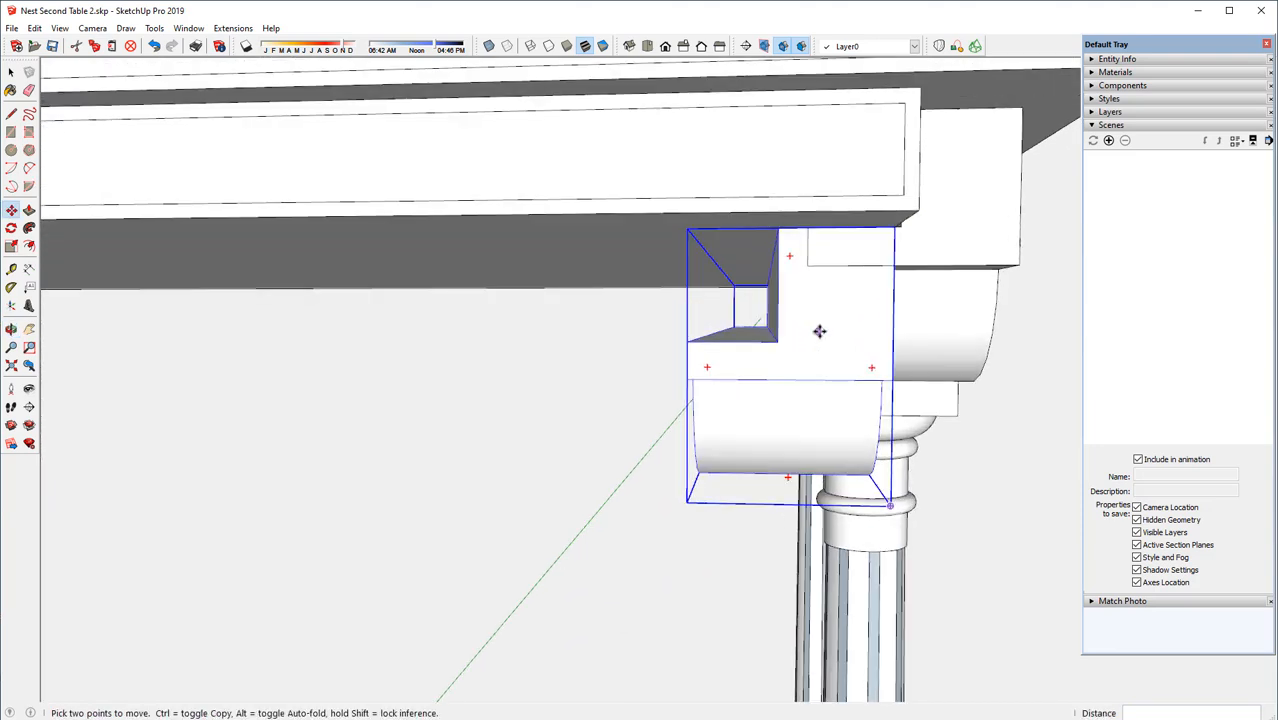
pyautogui.click(893, 265)
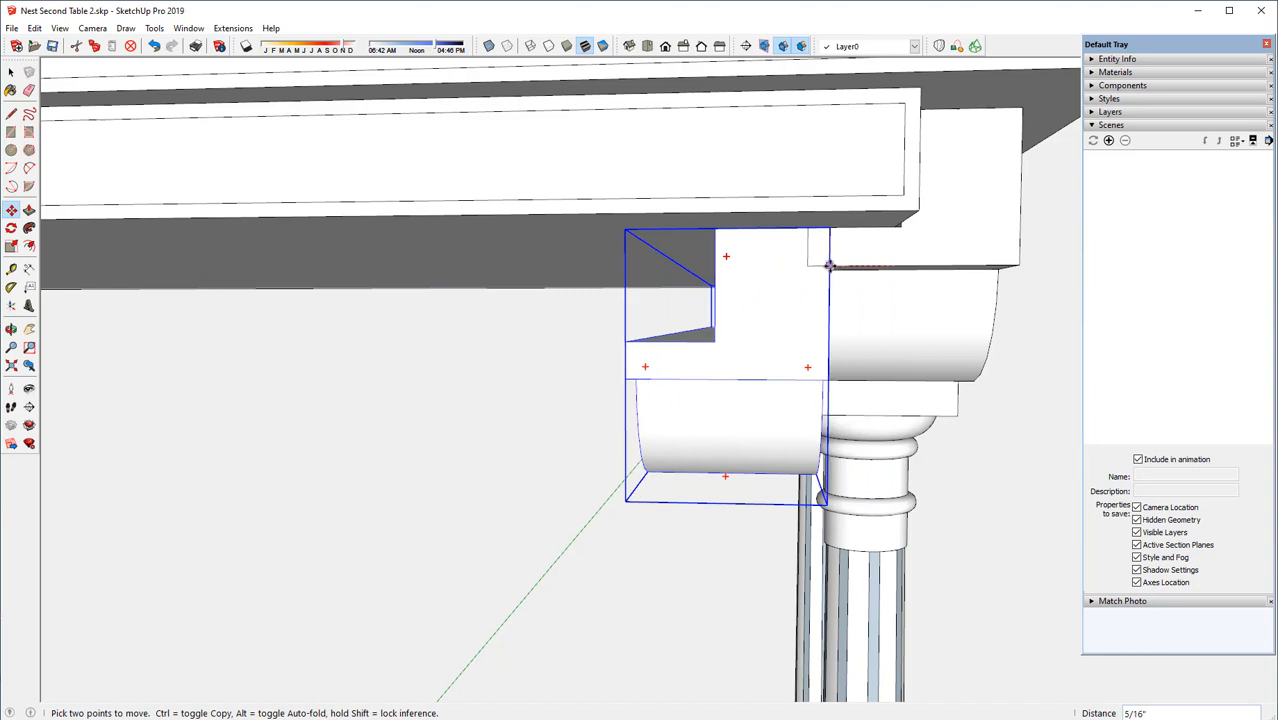
pyautogui.click(828, 264)
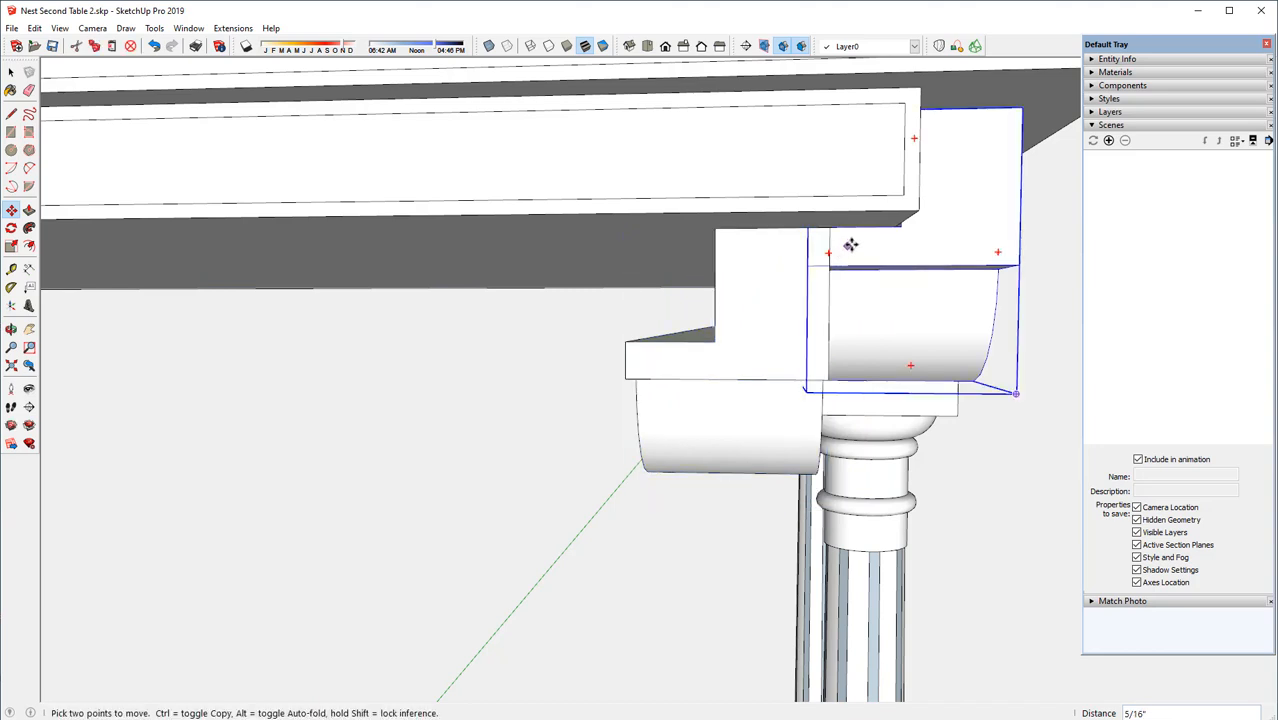
# Move the copied rail about 3/32" inward so its outer face meets the end of the original rail's ledge
pyautogui.moveTo(847, 245); pyautogui.dragTo(795, 244, button='middle')
pyautogui.scroll(3, 836, 258)
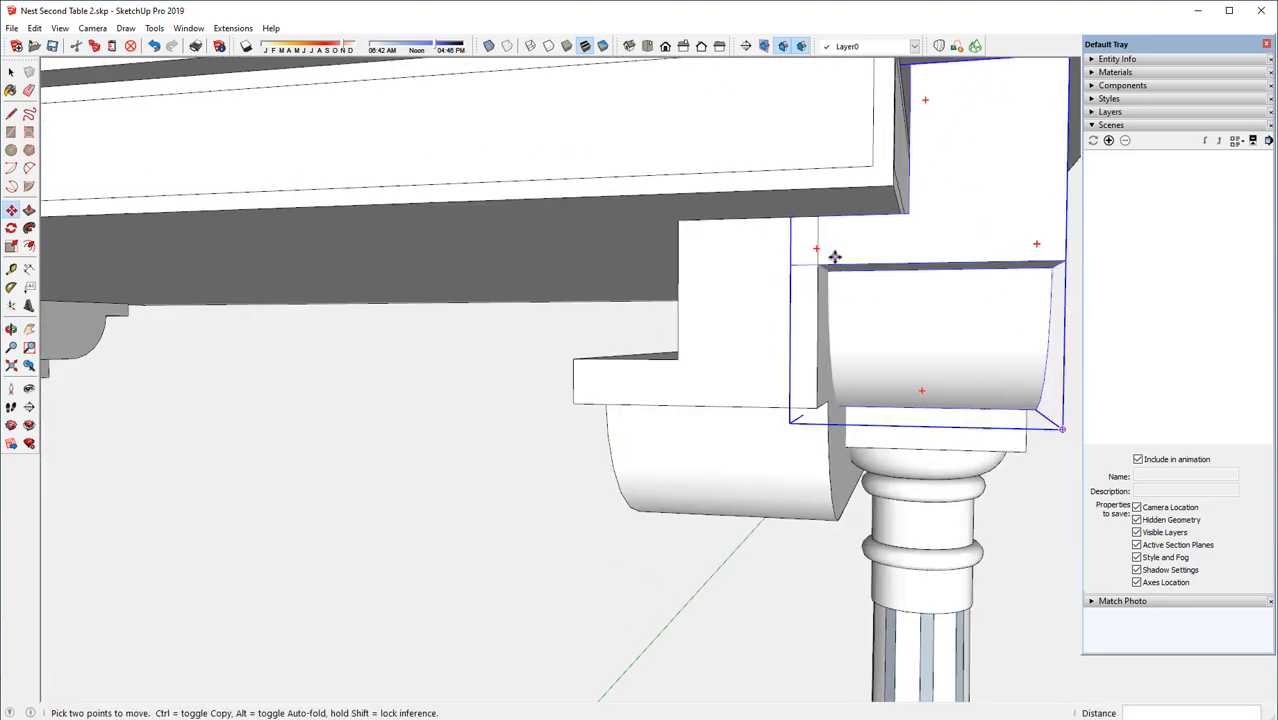
pyautogui.scroll(2, 835, 258)
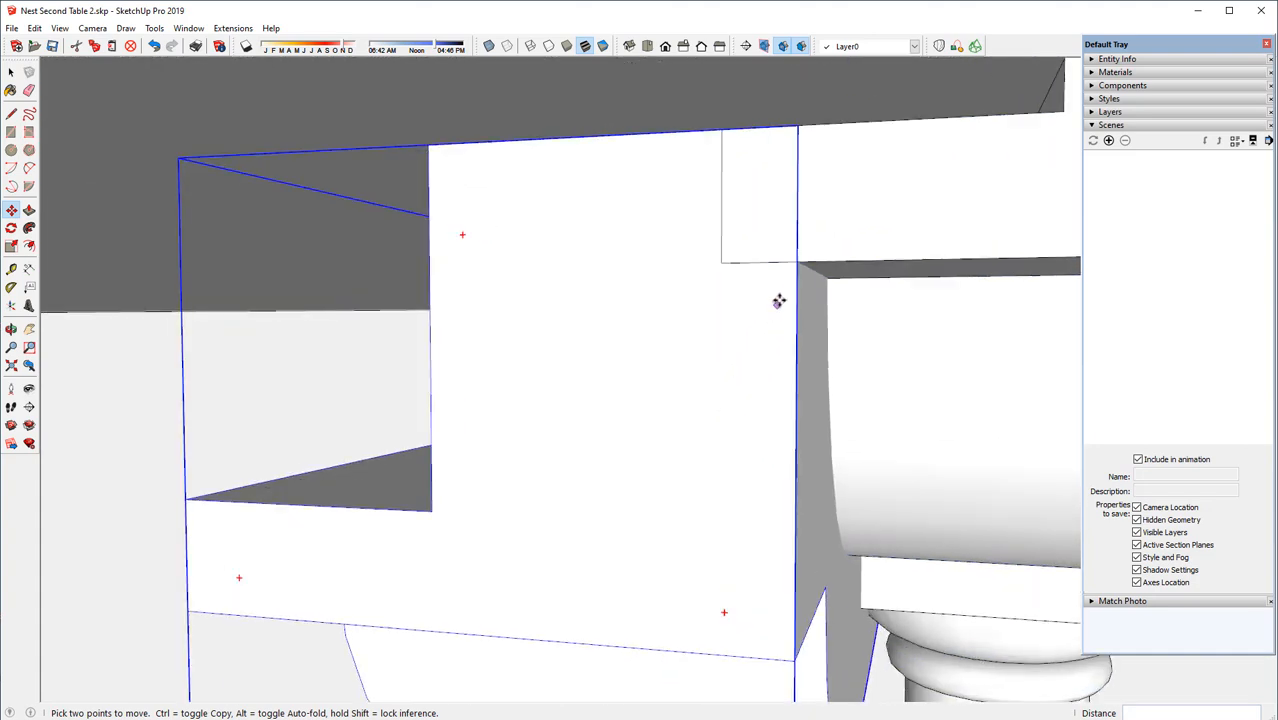
pyautogui.click(795, 263)
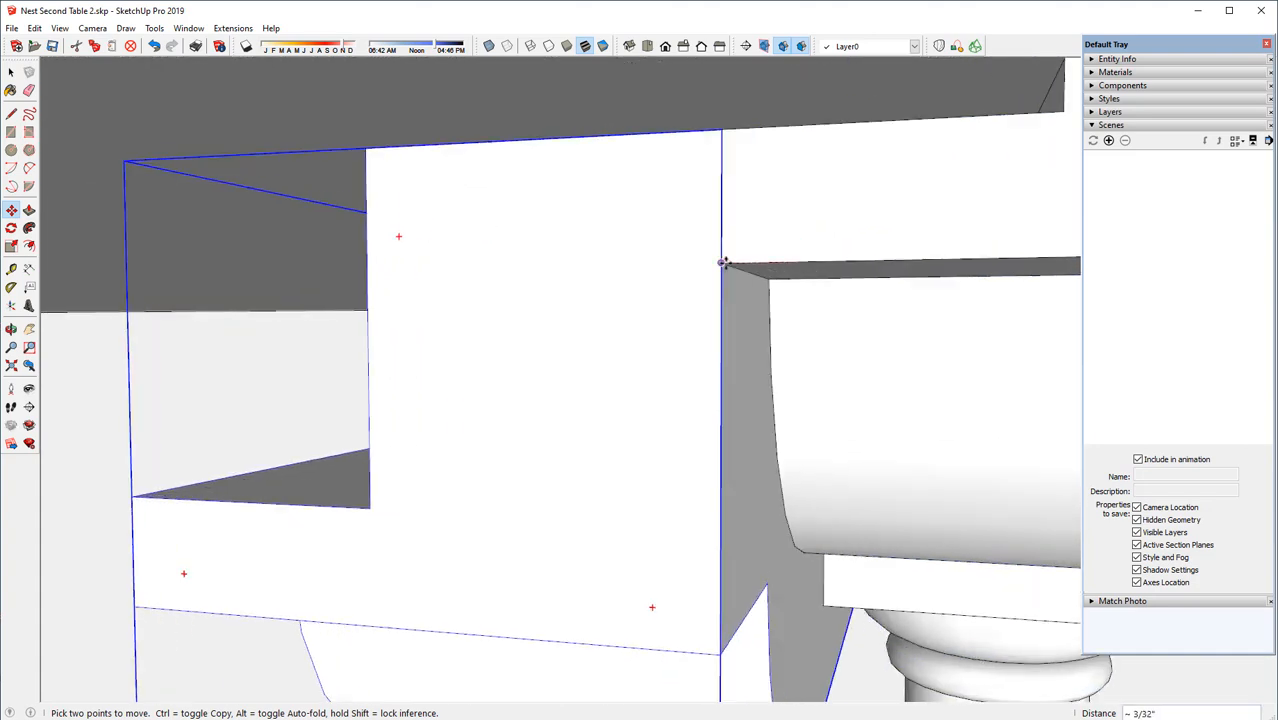
pyautogui.click(722, 263)
pyautogui.scroll(-5, 713, 286)
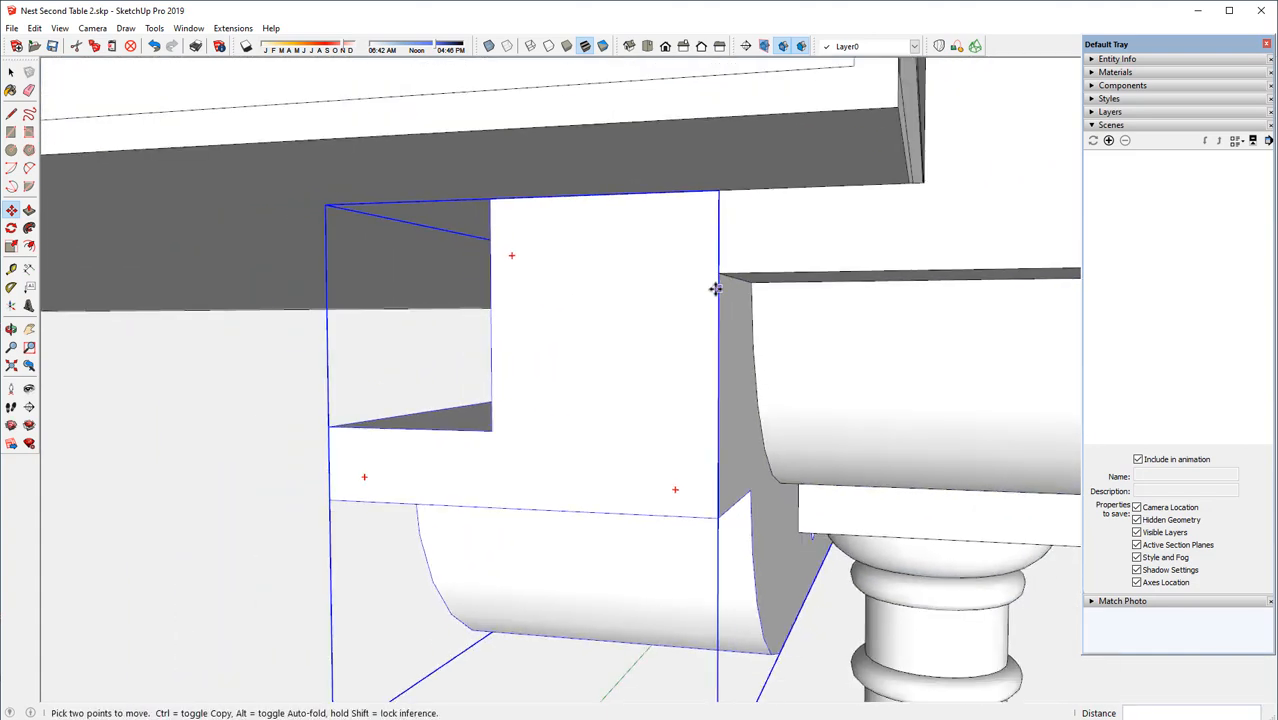
pyautogui.moveTo(690, 338); pyautogui.dragTo(725, 265, button='middle')
pyautogui.click(729, 258)
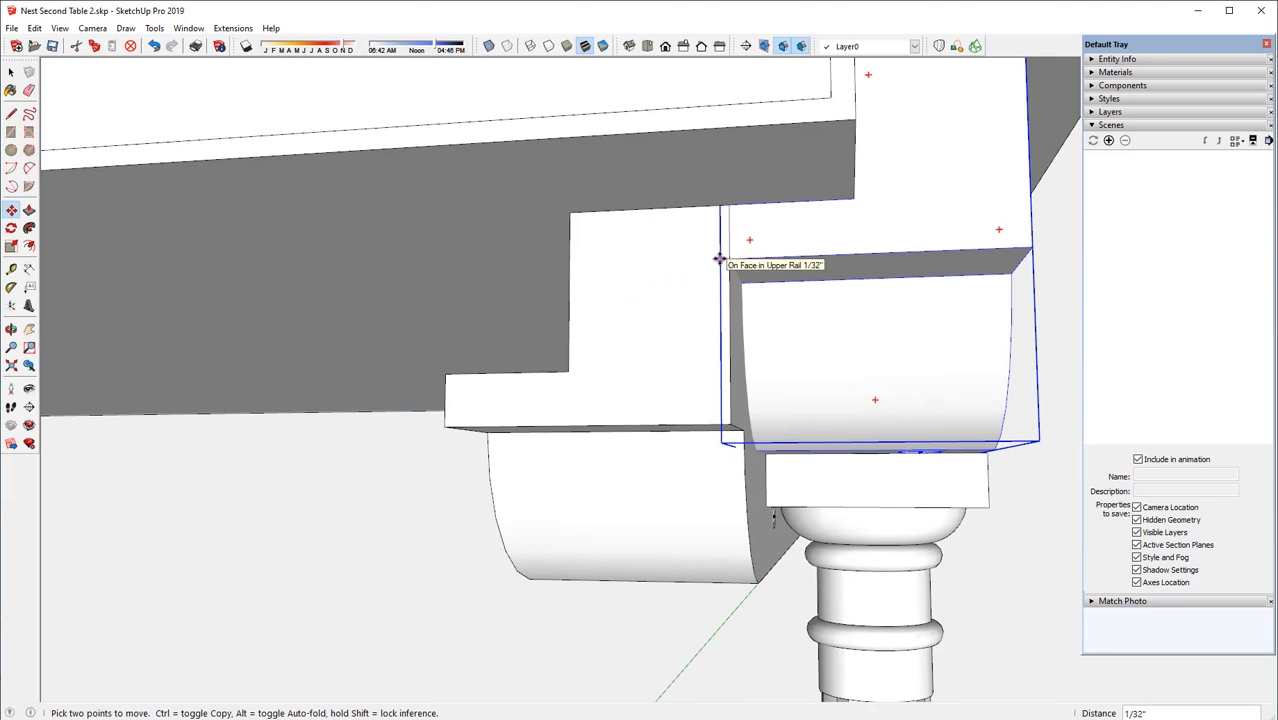
pyautogui.press('Escape')
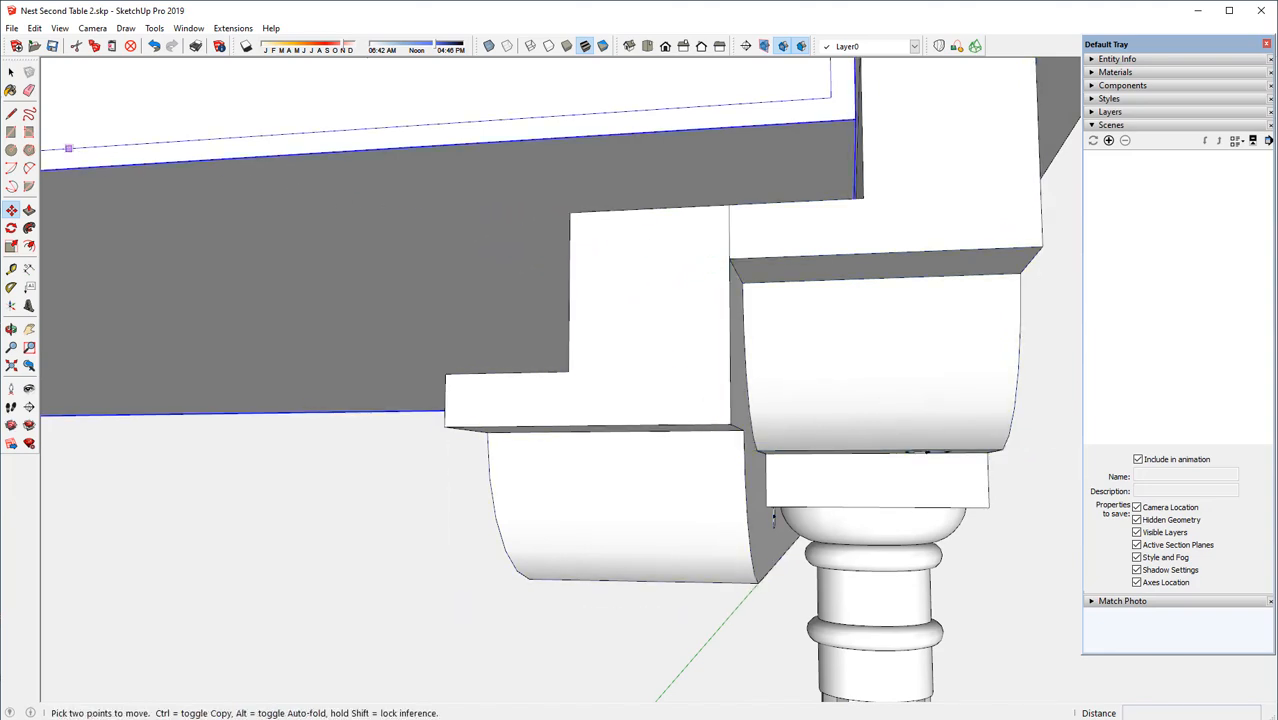
# Select the copied rail and move it 1/32" inward along the red axis to leave a gap beside the original rail
pyautogui.press('space')
pyautogui.click(645, 278)
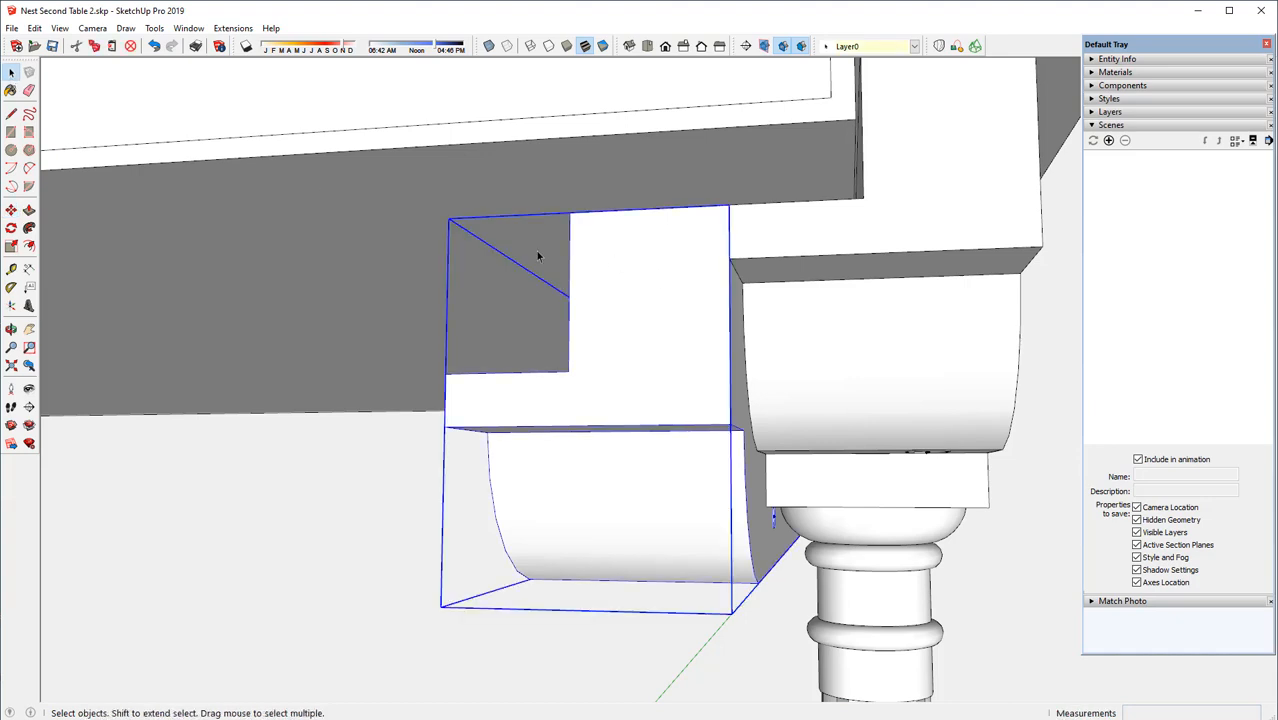
pyautogui.click(11, 210)
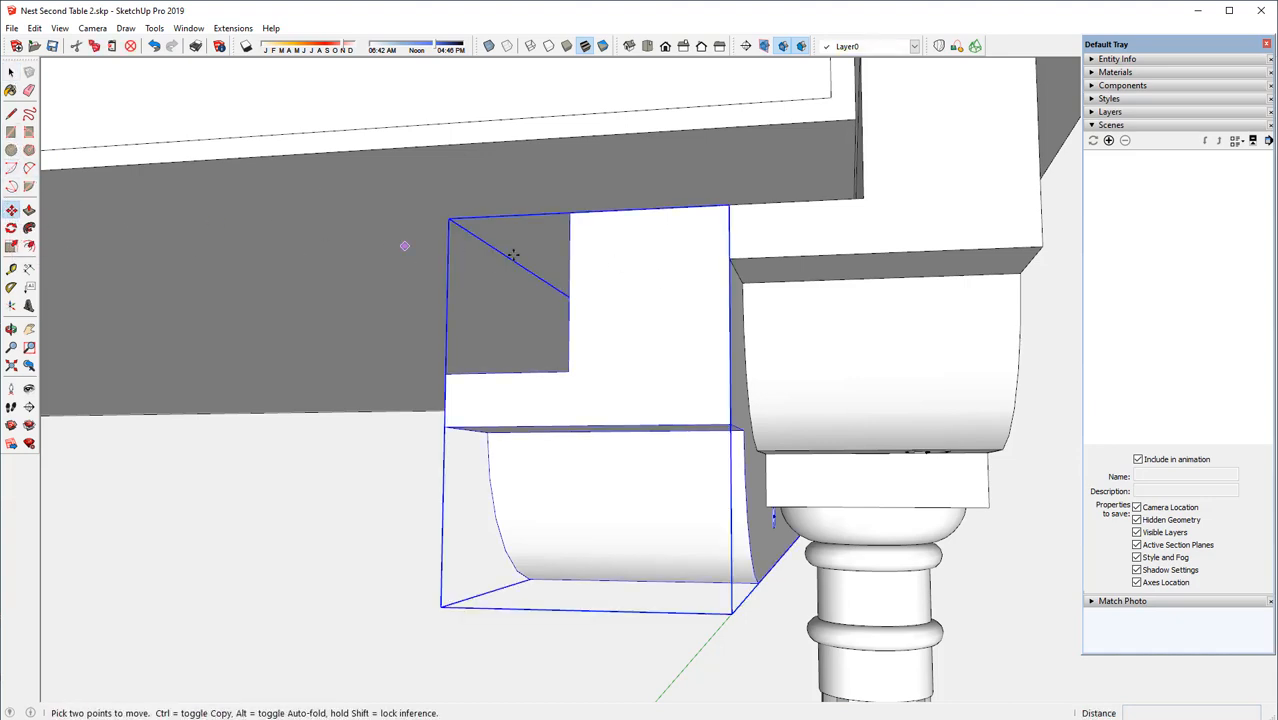
pyautogui.click(728, 262)
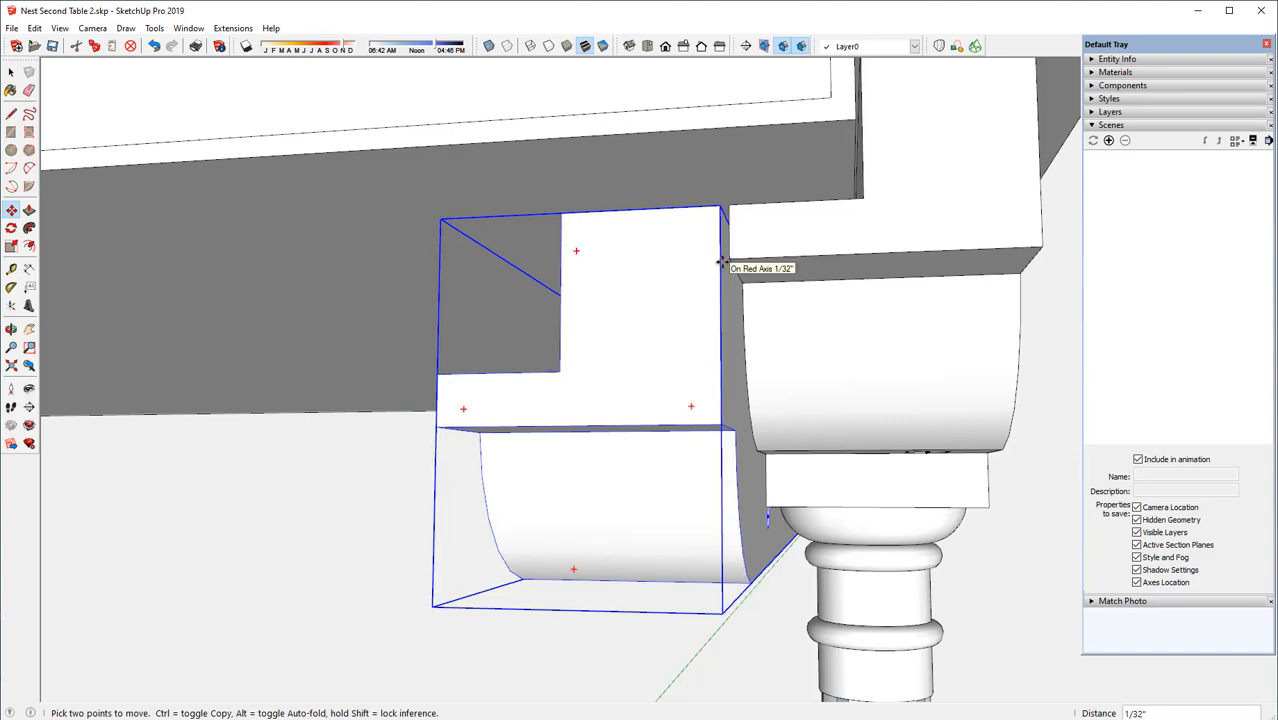
pyautogui.scroll(-6, 636, 274)
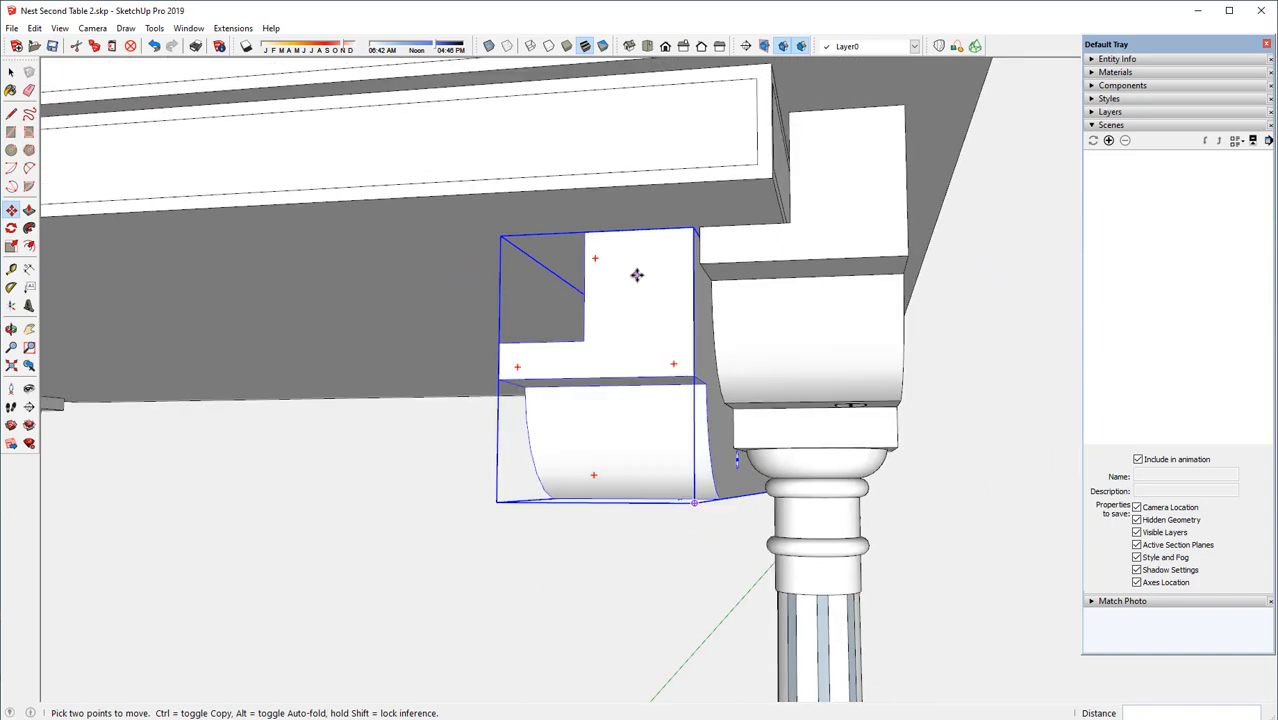
pyautogui.moveTo(680, 250); pyautogui.dragTo(859, 260, button='middle')
pyautogui.press('m')
pyautogui.moveTo(836, 208); pyautogui.dragTo(843, 193, button='middle')
pyautogui.scroll(-4, 844, 192)
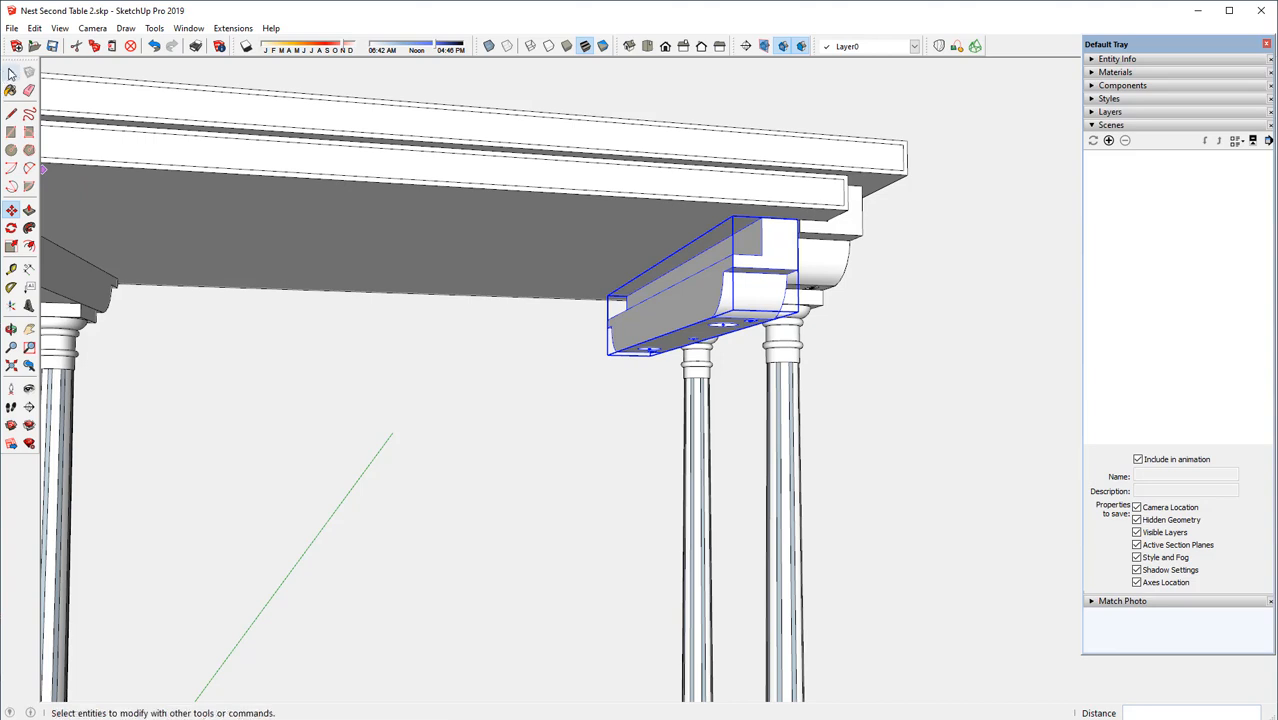
# Copy the two outer legs about 1 1/32" inward along the red axis so the copies stand beneath the copied rail
pyautogui.click(11, 73)
pyautogui.click(700, 430)
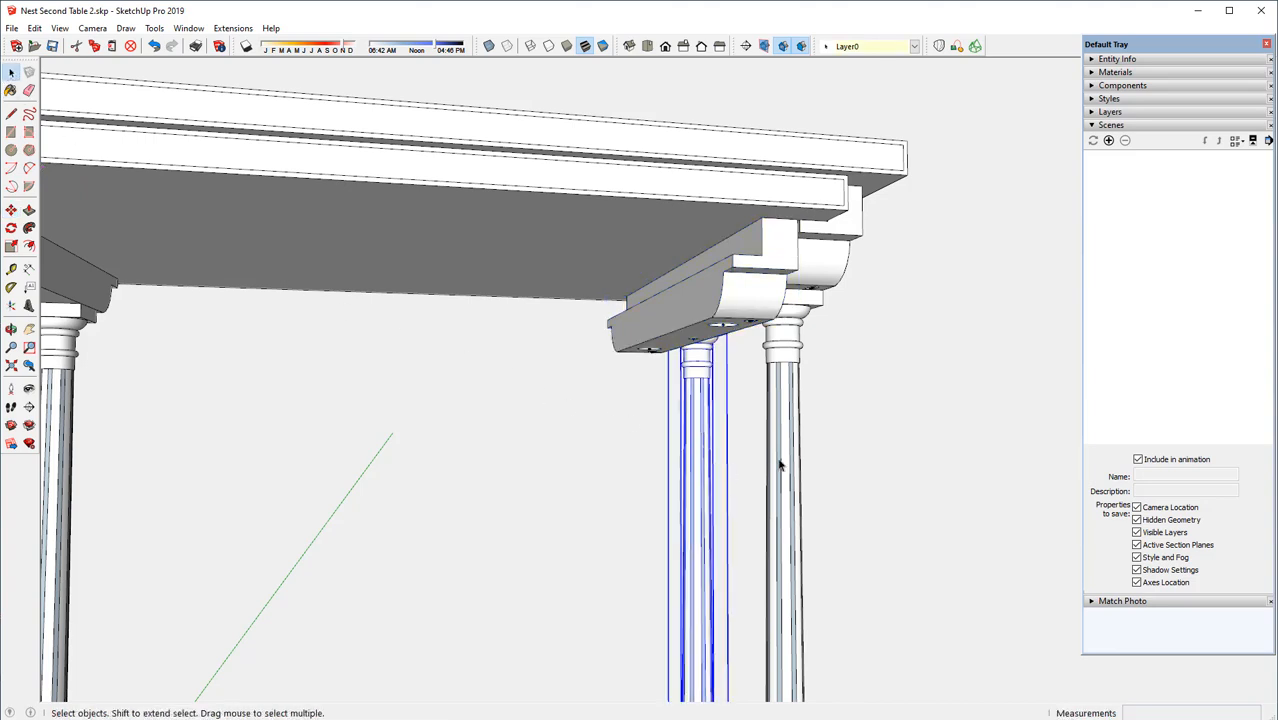
pyautogui.keyDown('shift'); pyautogui.click(790, 448); pyautogui.keyUp('shift')
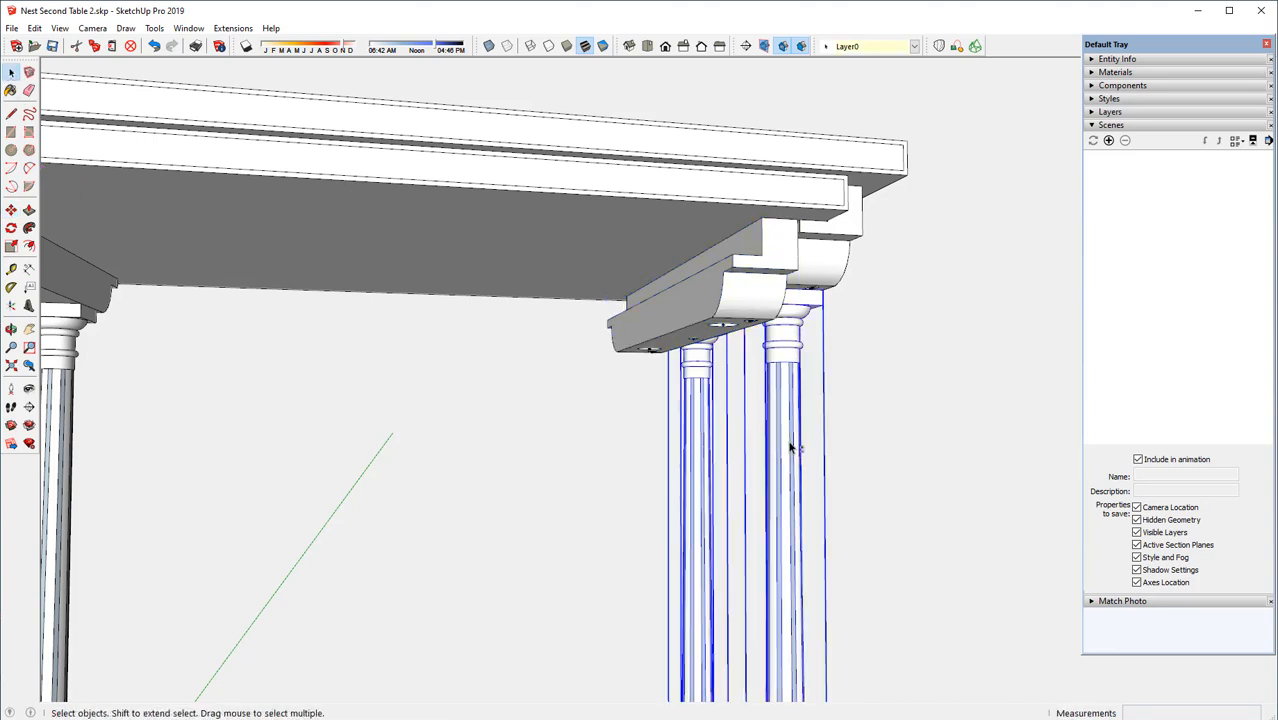
pyautogui.click(11, 210)
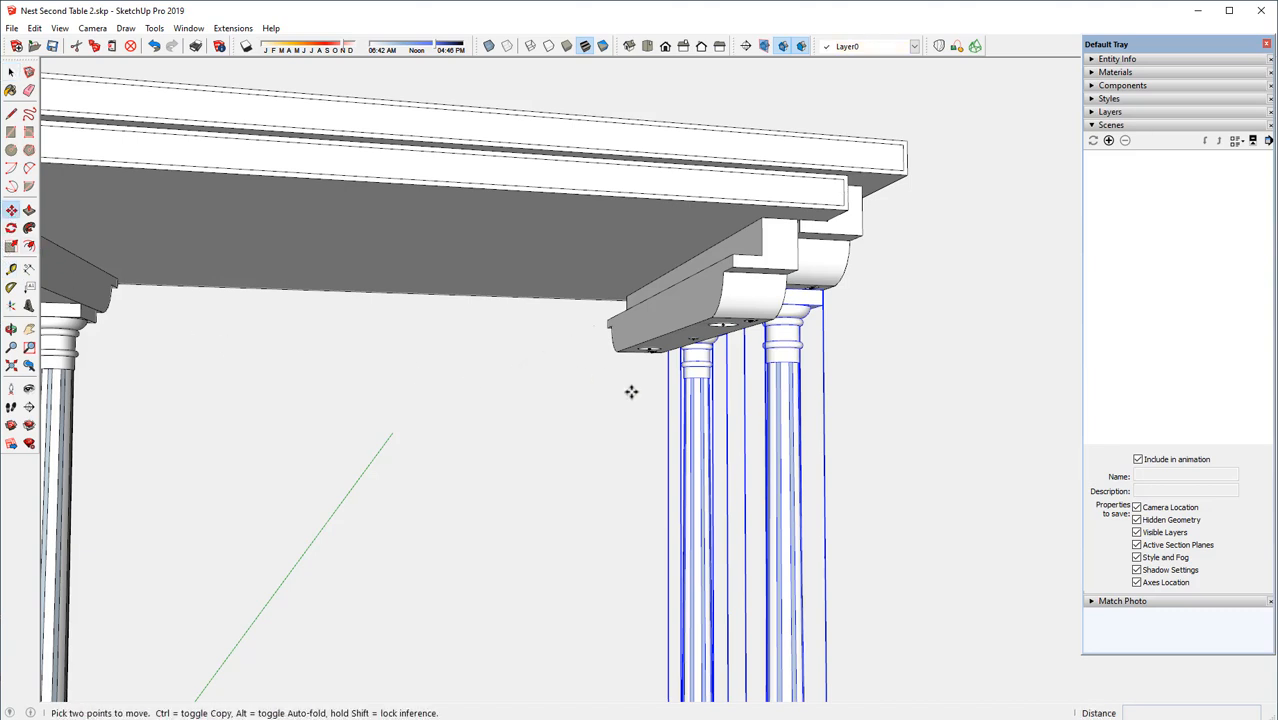
pyautogui.press('ctrl')
pyautogui.click(822, 303)
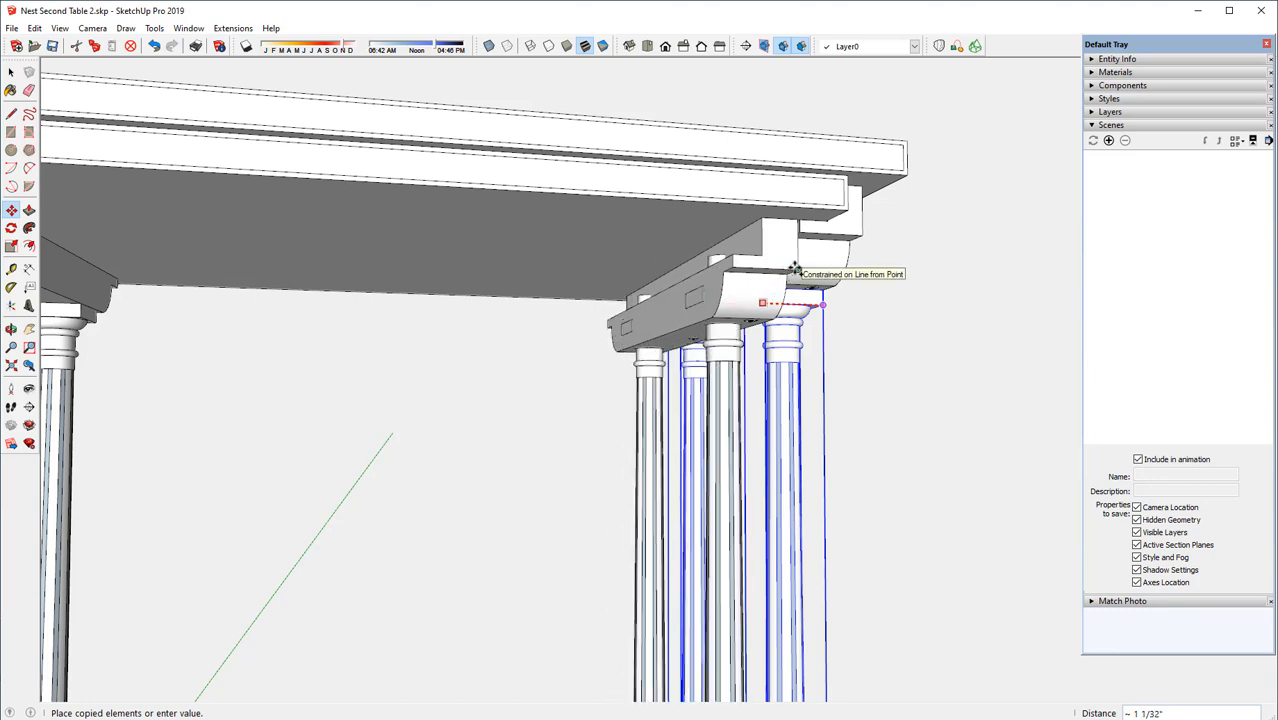
pyautogui.press('Escape')
pyautogui.moveTo(737, 318); pyautogui.dragTo(704, 250, button='middle')
pyautogui.press('m')
pyautogui.scroll(-2, 657, 202)
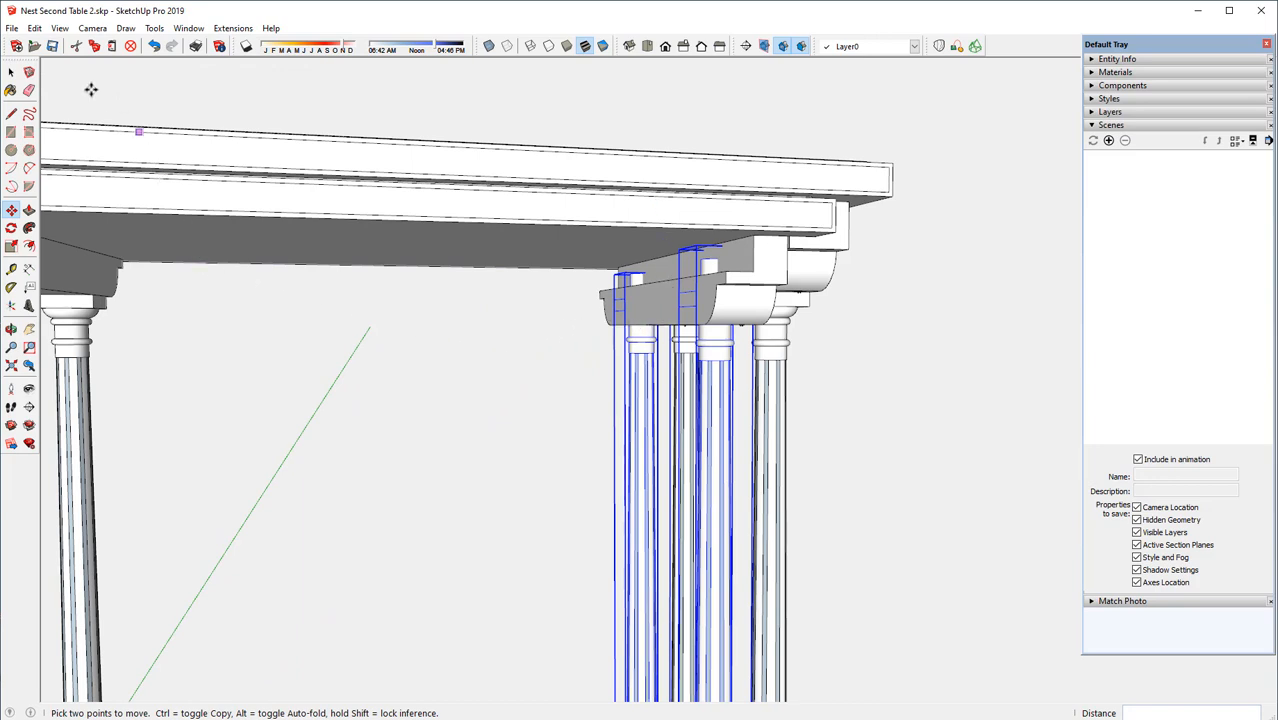
# Make the front copied leg and the rear copied leg each a unique component
pyautogui.click(11, 72)
pyautogui.click(378, 343)
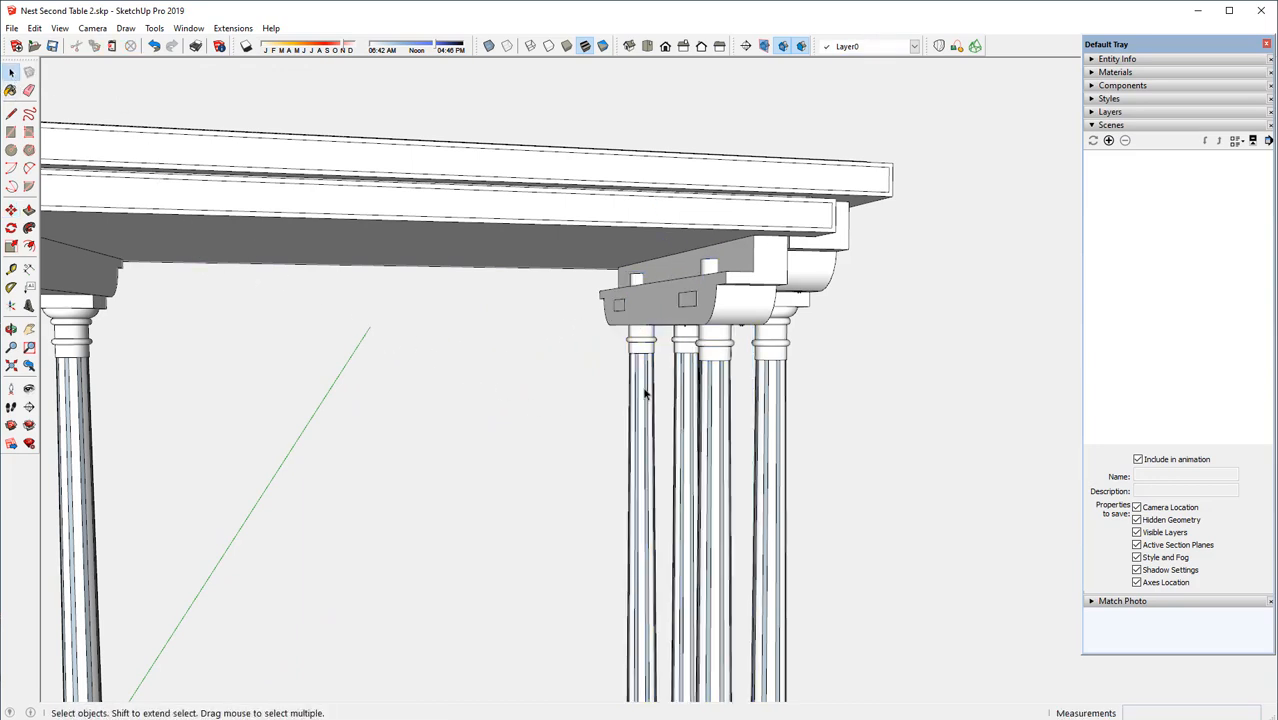
pyautogui.click(713, 356)
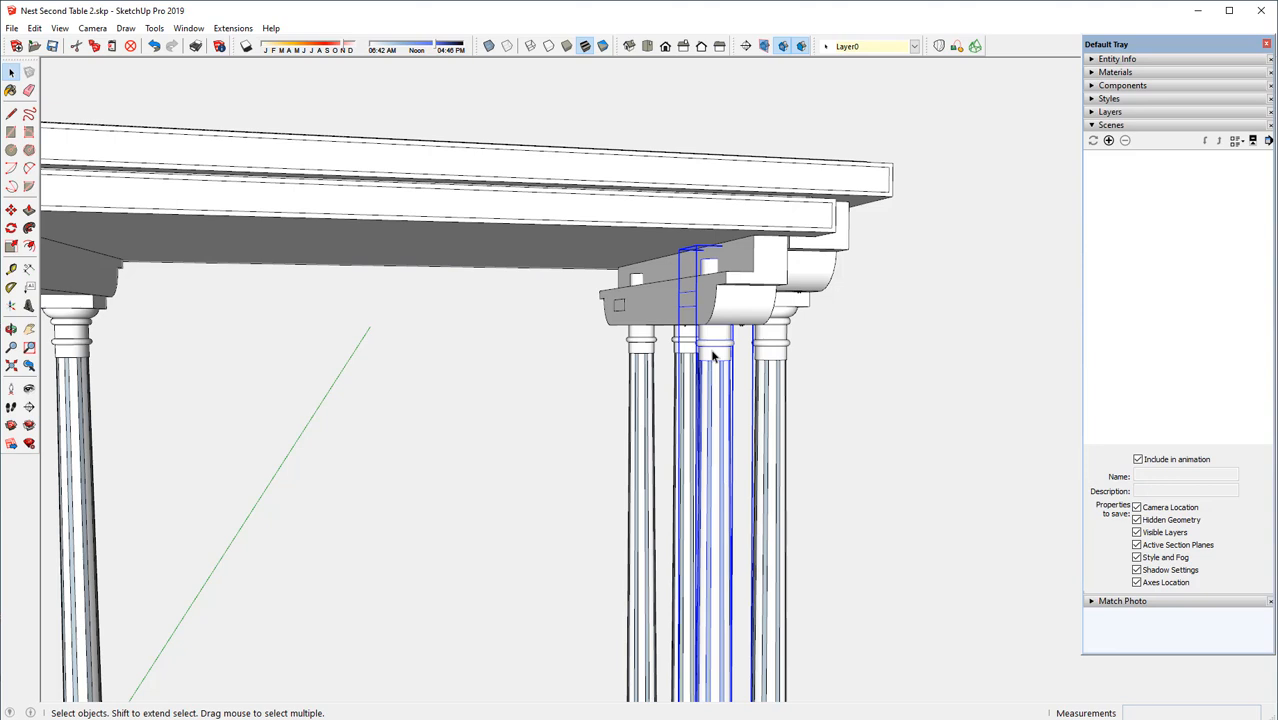
pyautogui.rightClick(713, 356)
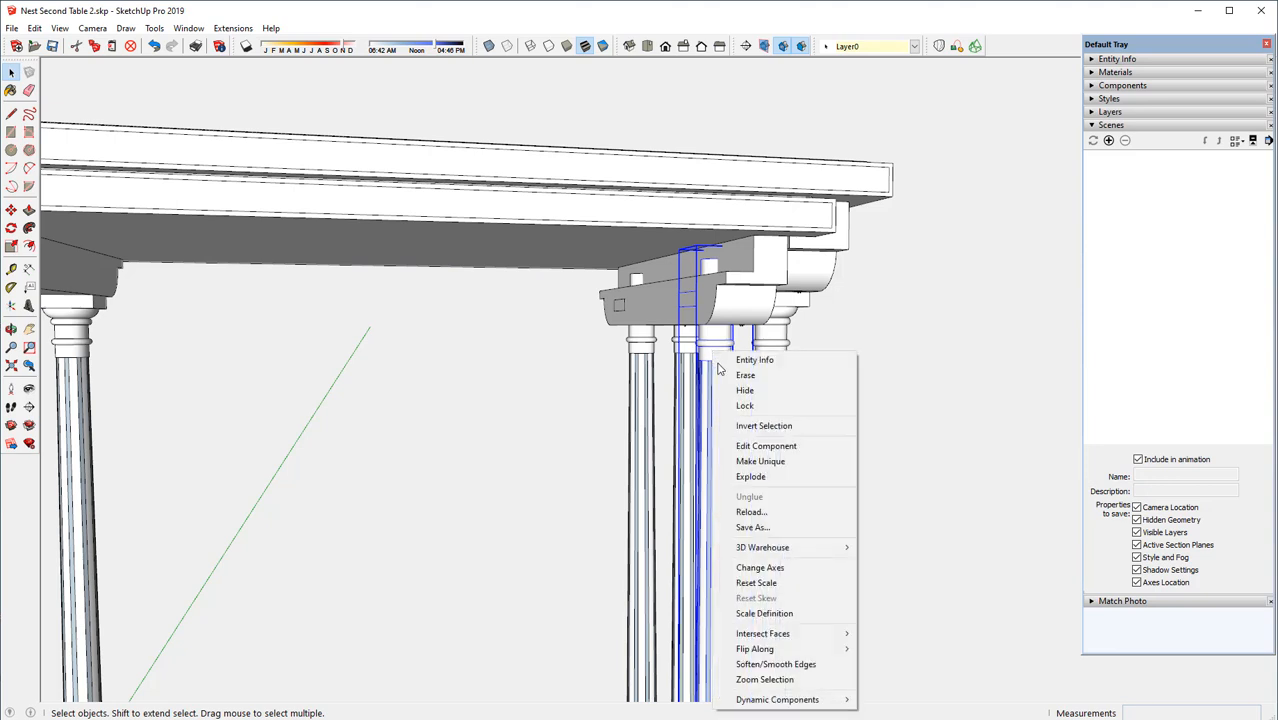
pyautogui.click(755, 463)
pyautogui.click(641, 362)
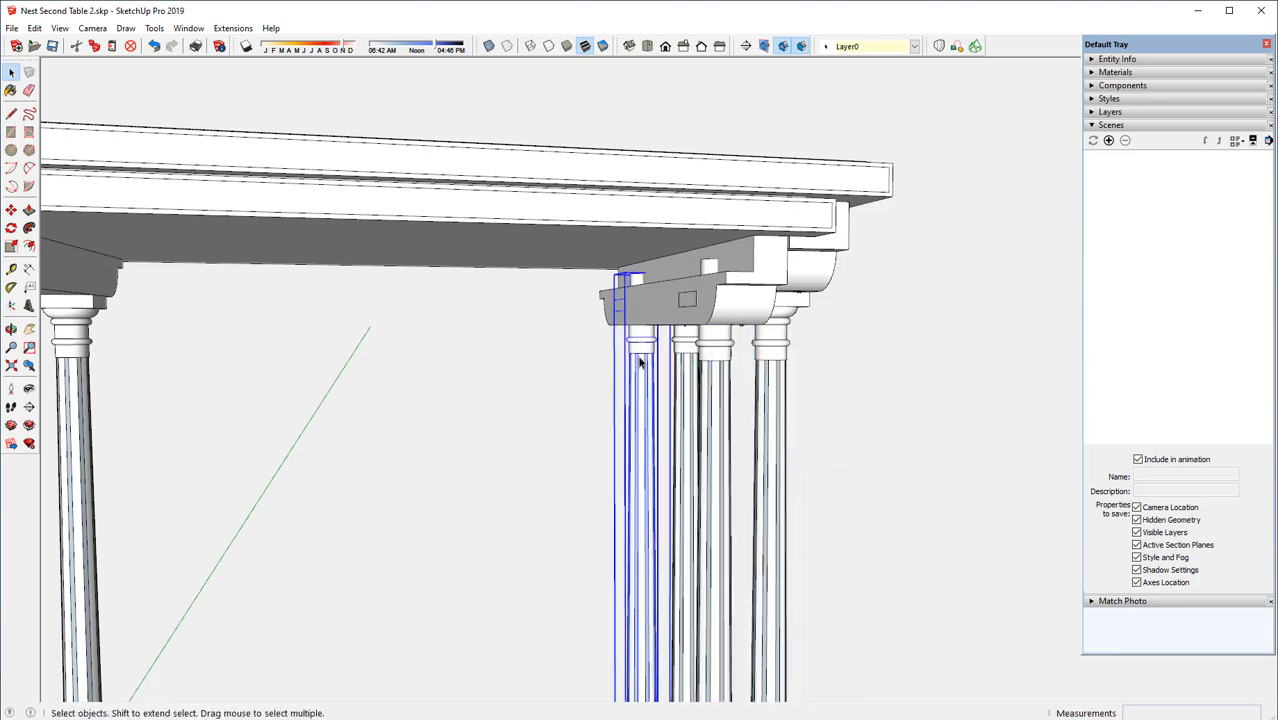
pyautogui.rightClick(641, 362)
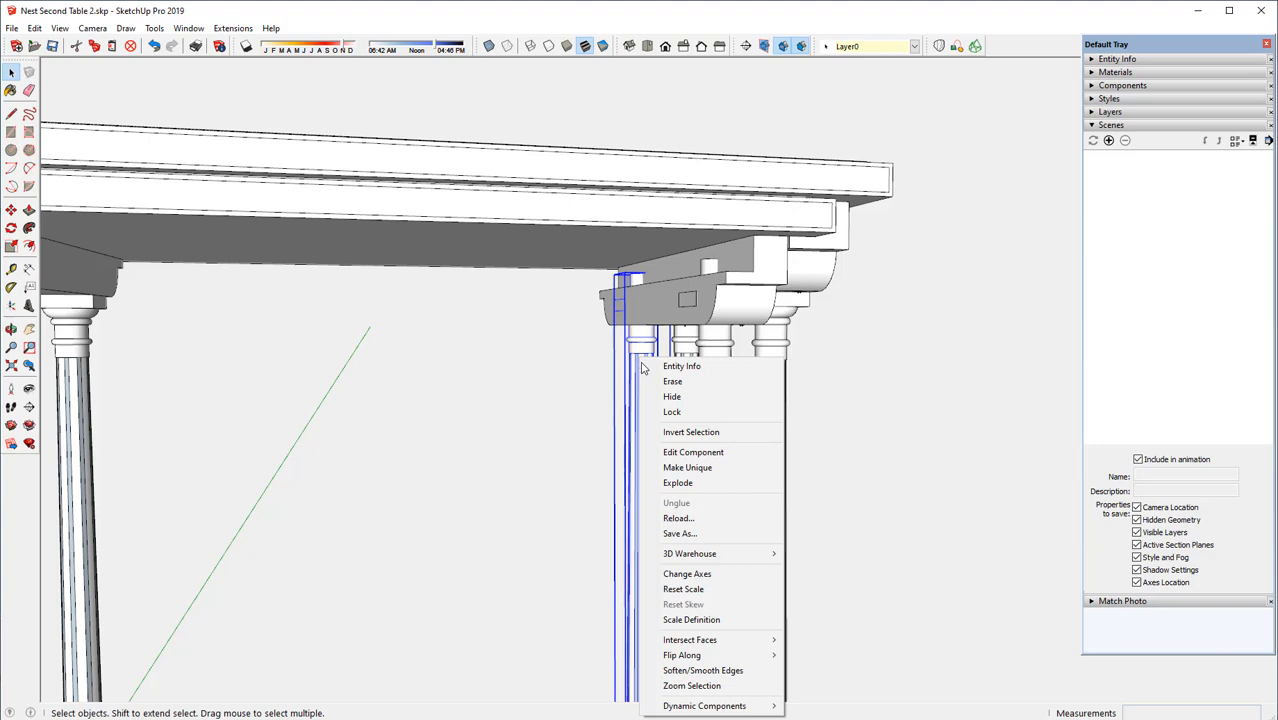
pyautogui.click(687, 468)
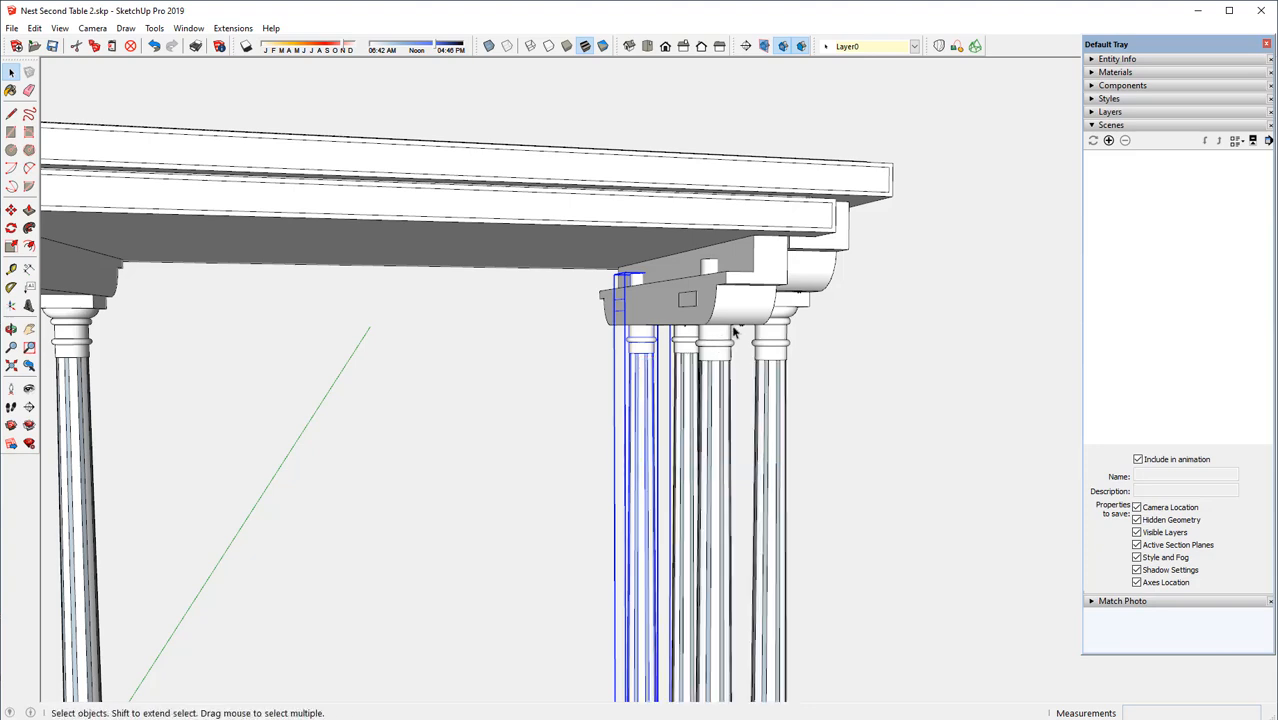
# Open the front copied leg component for editing and display the model in X-Ray
pyautogui.scroll(1, 733, 331)
pyautogui.scroll(3, 740, 325)
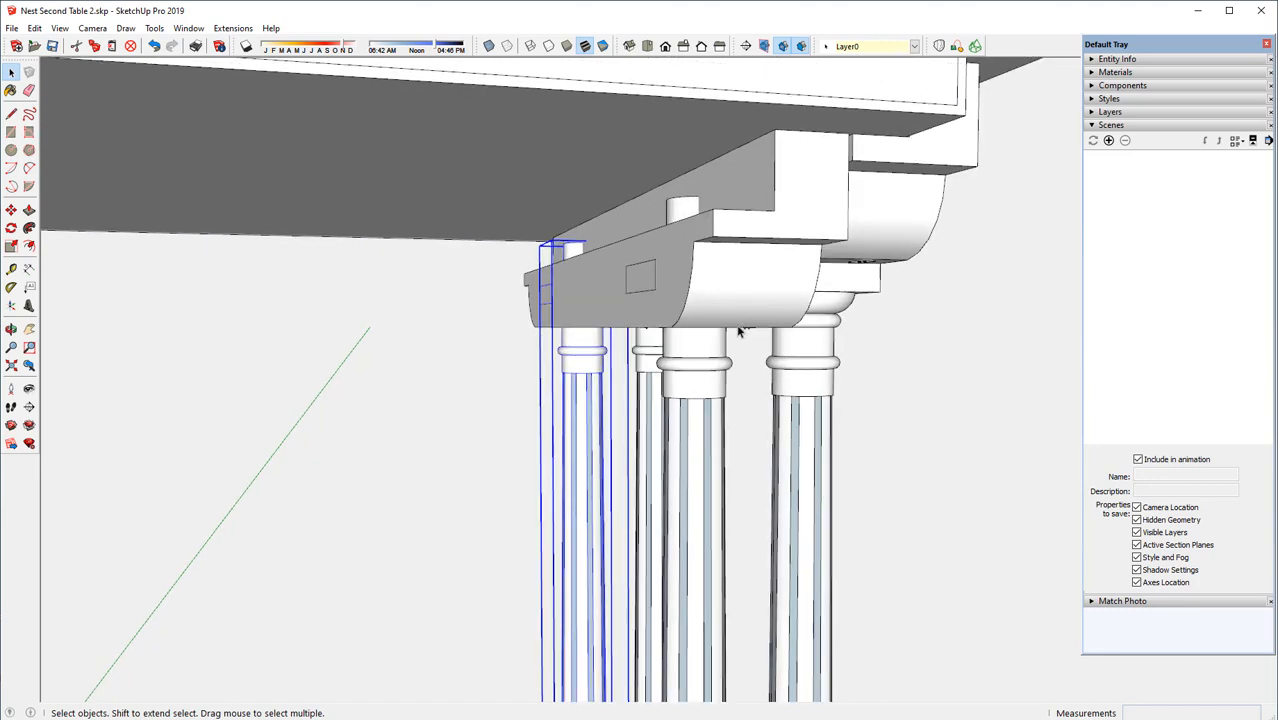
pyautogui.scroll(1, 739, 331)
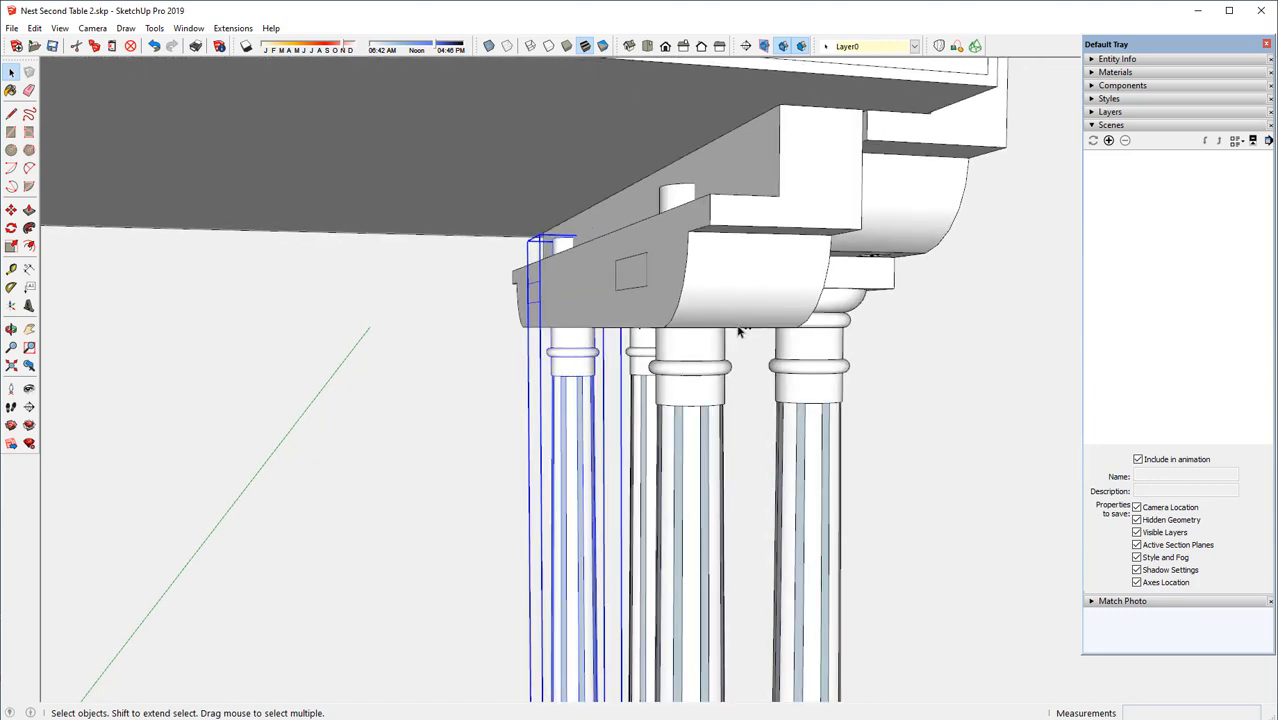
pyautogui.click(688, 365)
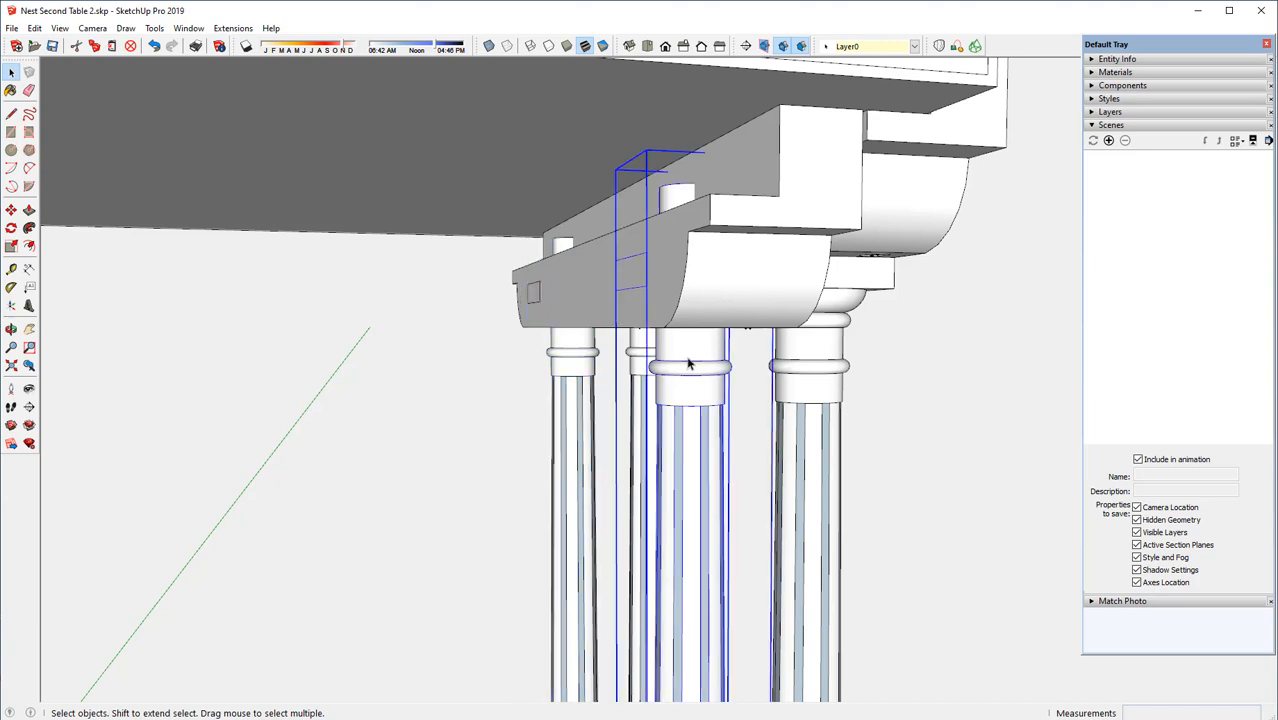
pyautogui.rightClick(688, 365)
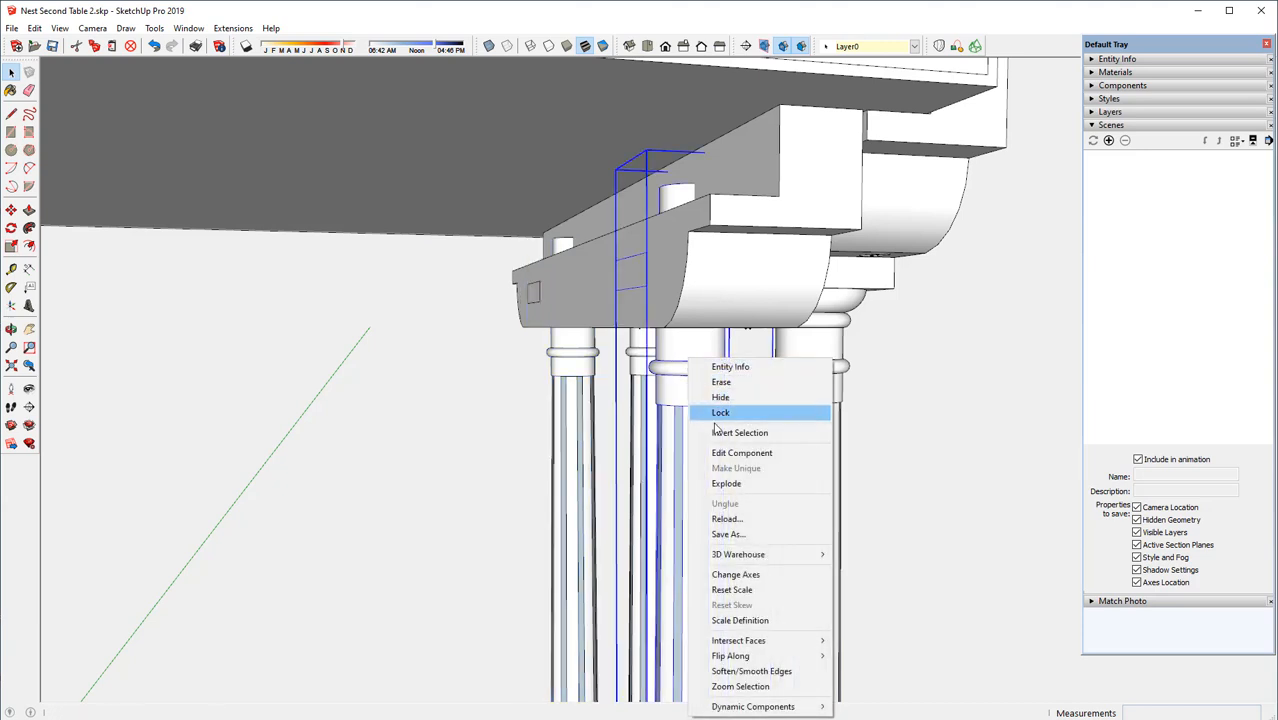
pyautogui.click(728, 456)
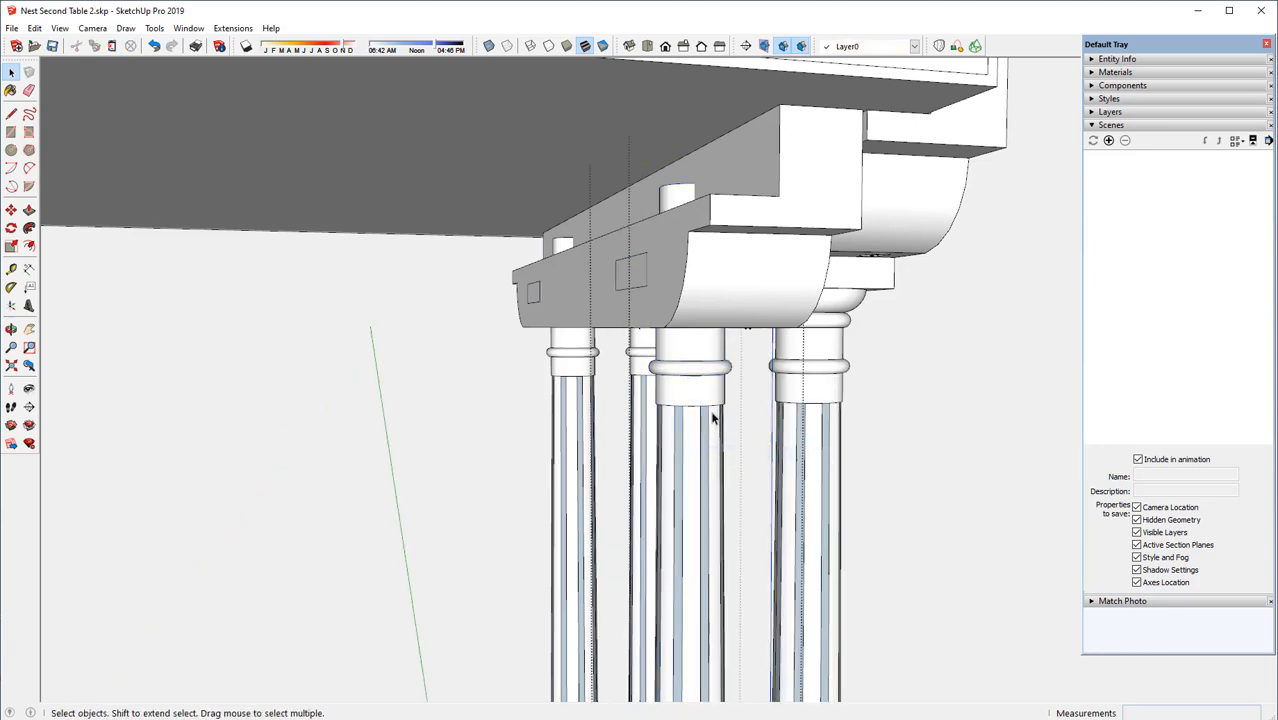
pyautogui.click(489, 47)
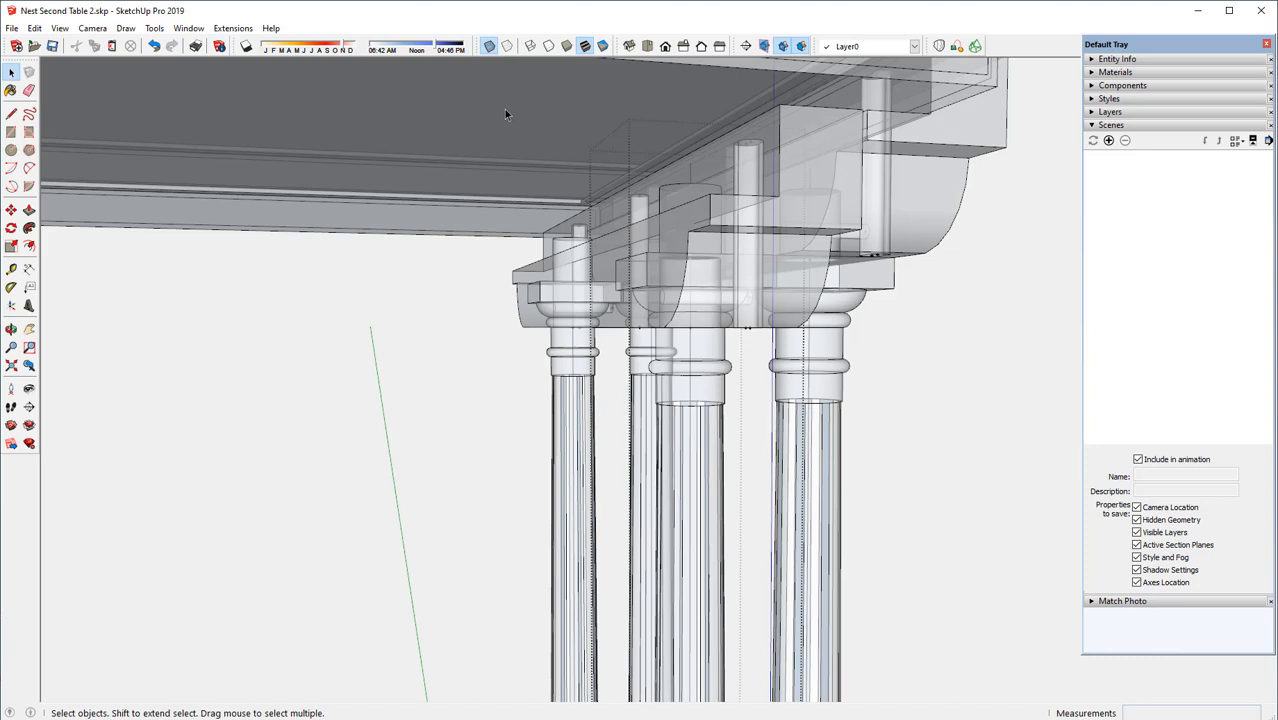
# Lower the front copied leg's capital group 9/16" so its block meets the underside of the rail, and turn X-Ray off
pyautogui.click(11, 210)
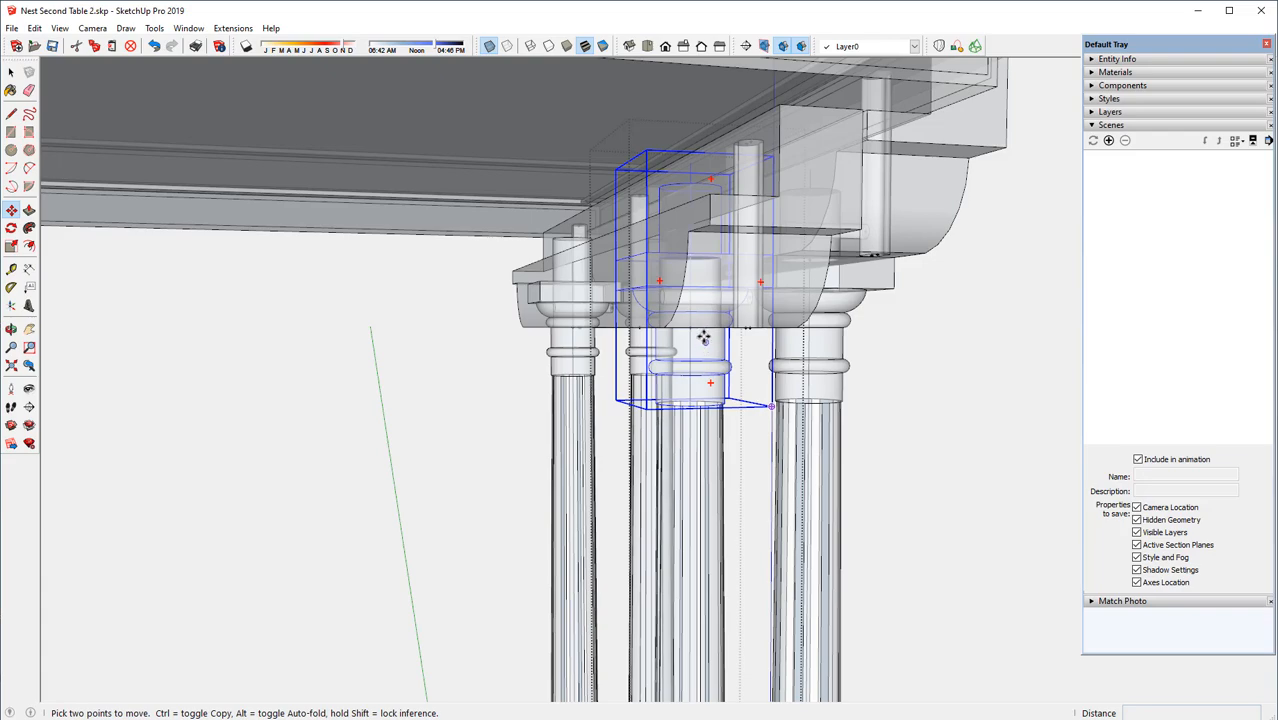
pyautogui.moveTo(704, 338)
pyautogui.mouseDown(button='middle')
pyautogui.moveTo(707, 357)
pyautogui.moveTo(710, 320)
pyautogui.moveTo(713, 334)
pyautogui.mouseUp(button='middle')
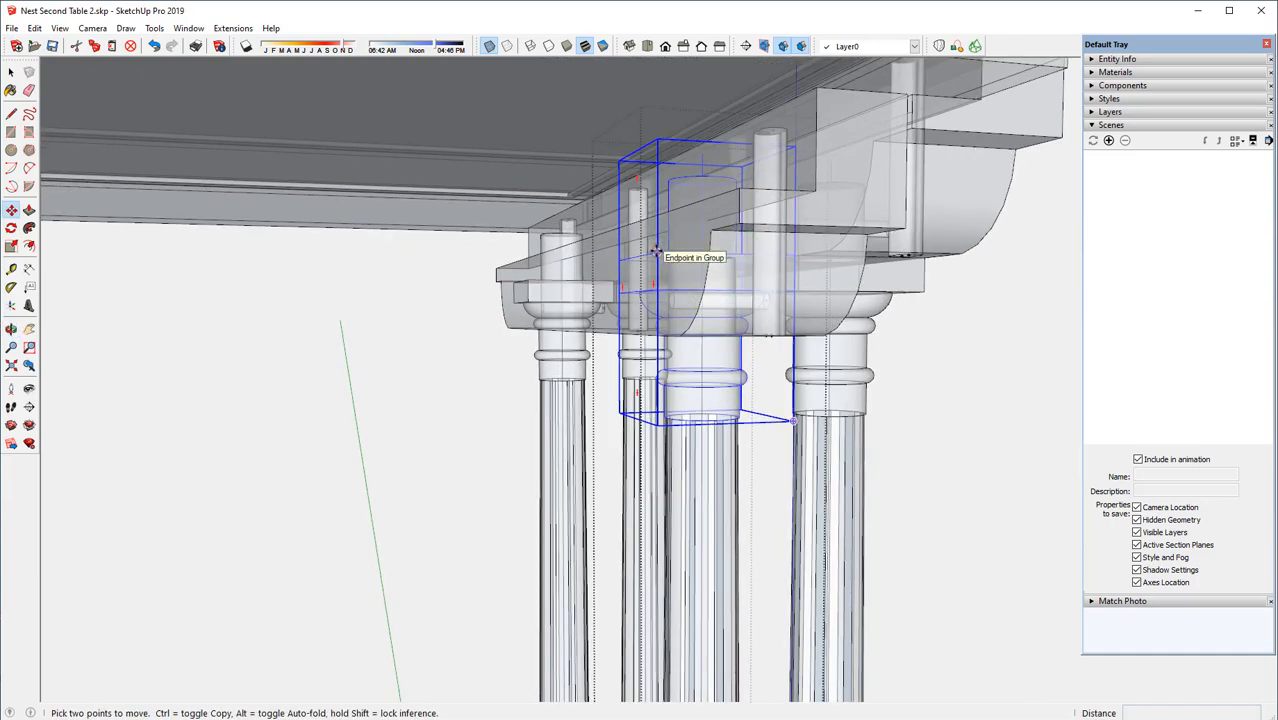
pyautogui.click(655, 252)
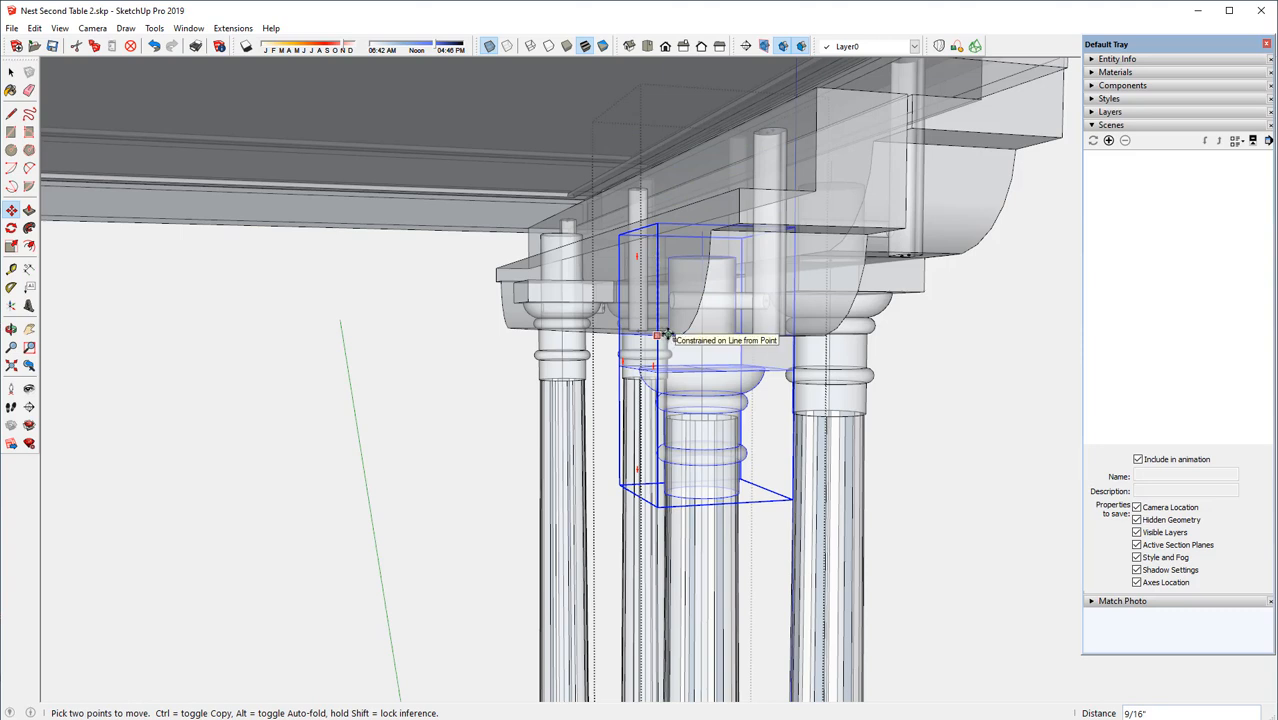
pyautogui.click(661, 335)
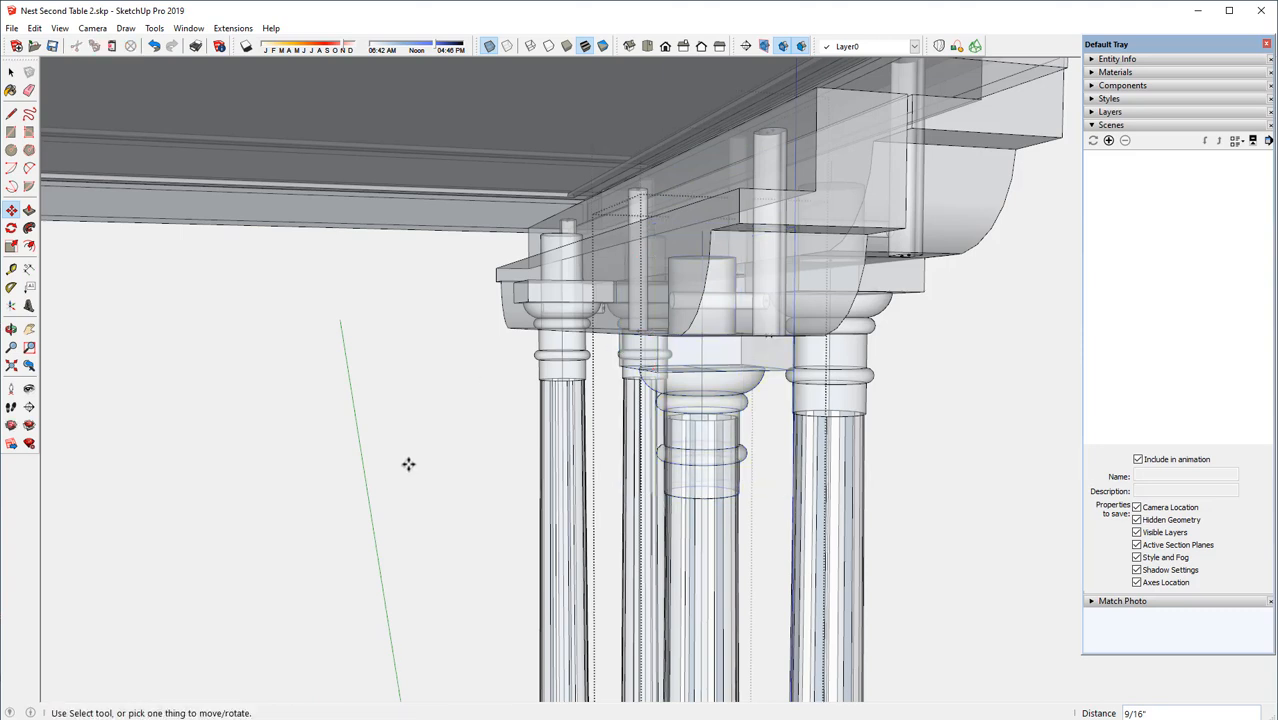
pyautogui.click(489, 44)
pyautogui.moveTo(666, 288); pyautogui.dragTo(650, 222, button='middle')
pyautogui.press('m')
pyautogui.scroll(1, 611, 308)
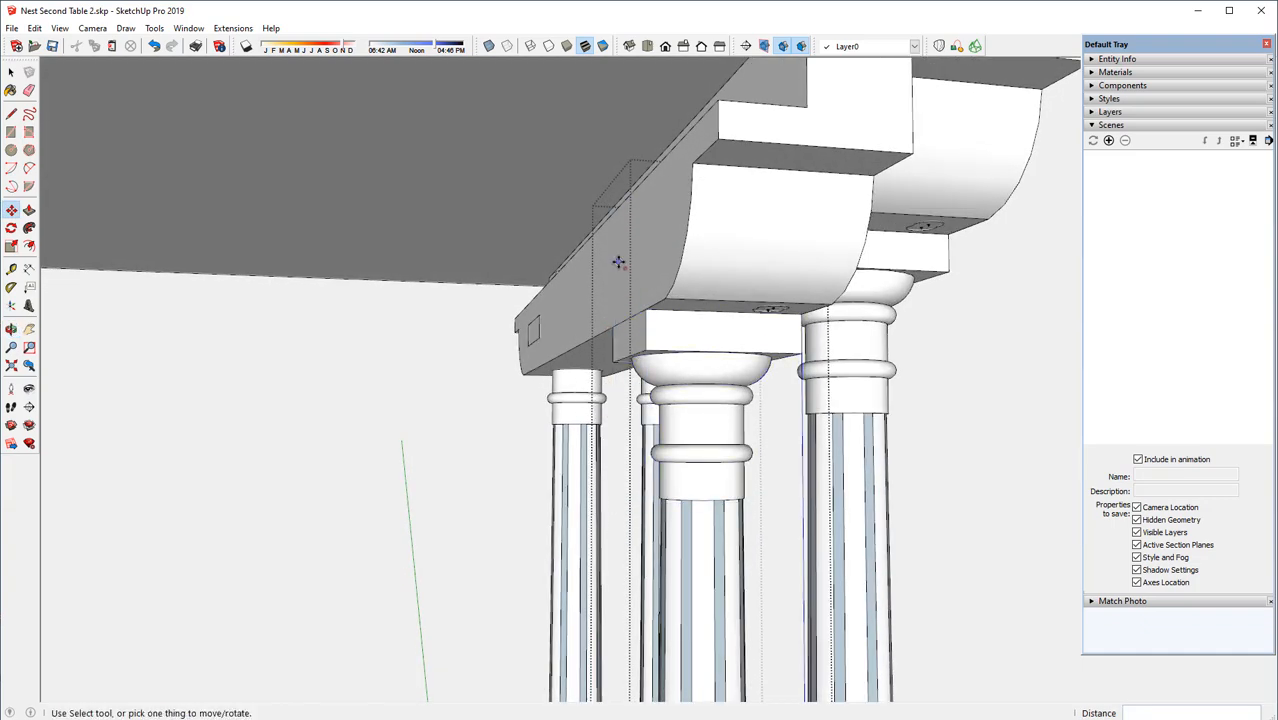
pyautogui.scroll(-2, 619, 261)
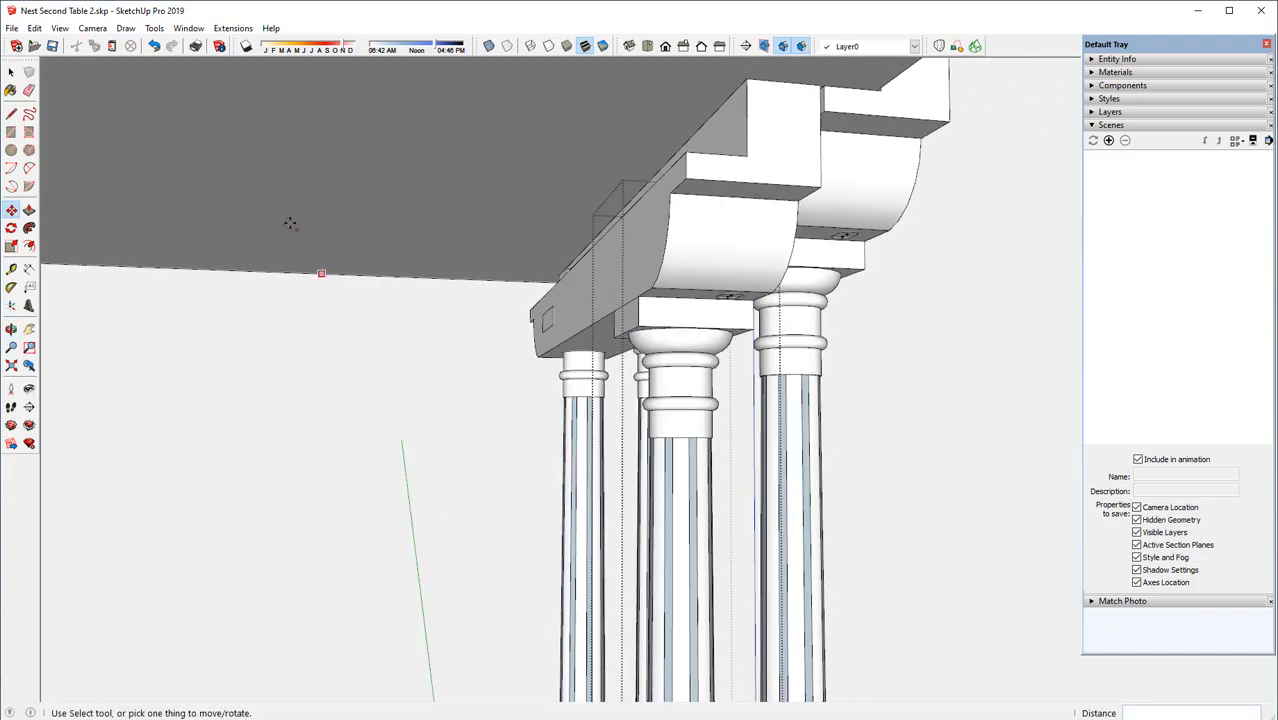
# Turn X-Ray back on and open the front copied leg's fluted shaft group for editing
pyautogui.press('space')
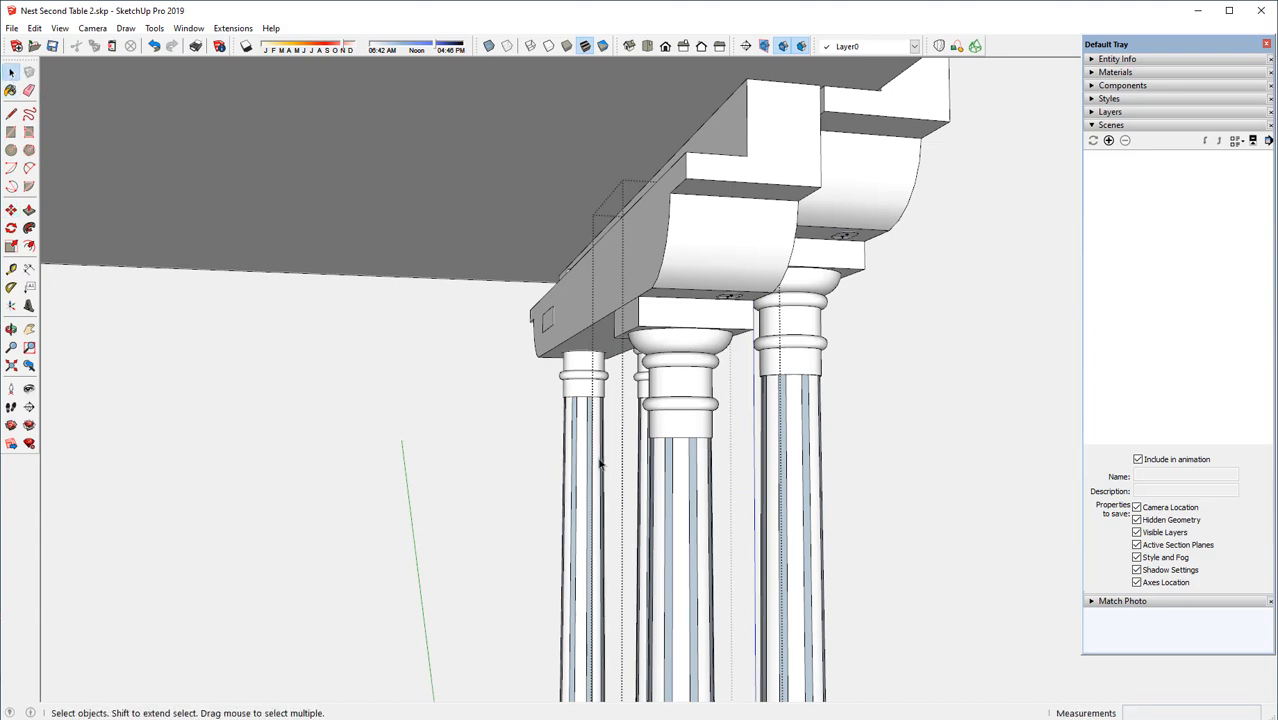
pyautogui.click(675, 478)
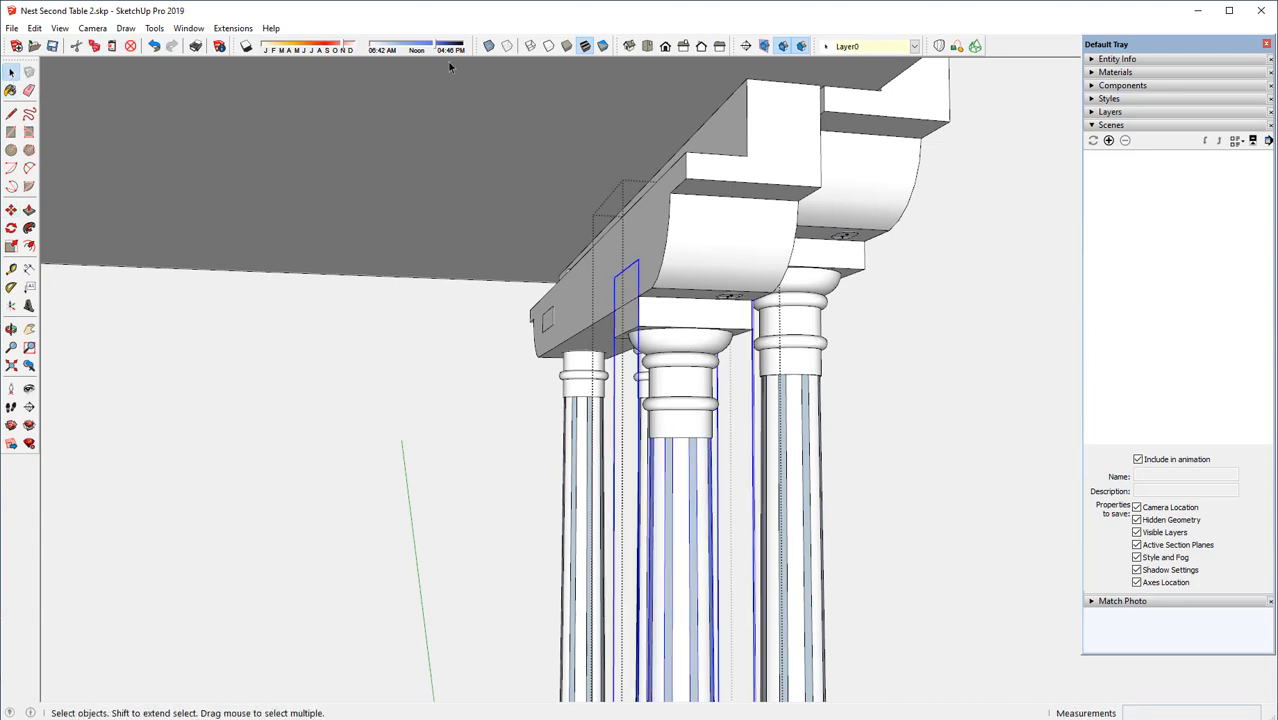
pyautogui.click(489, 46)
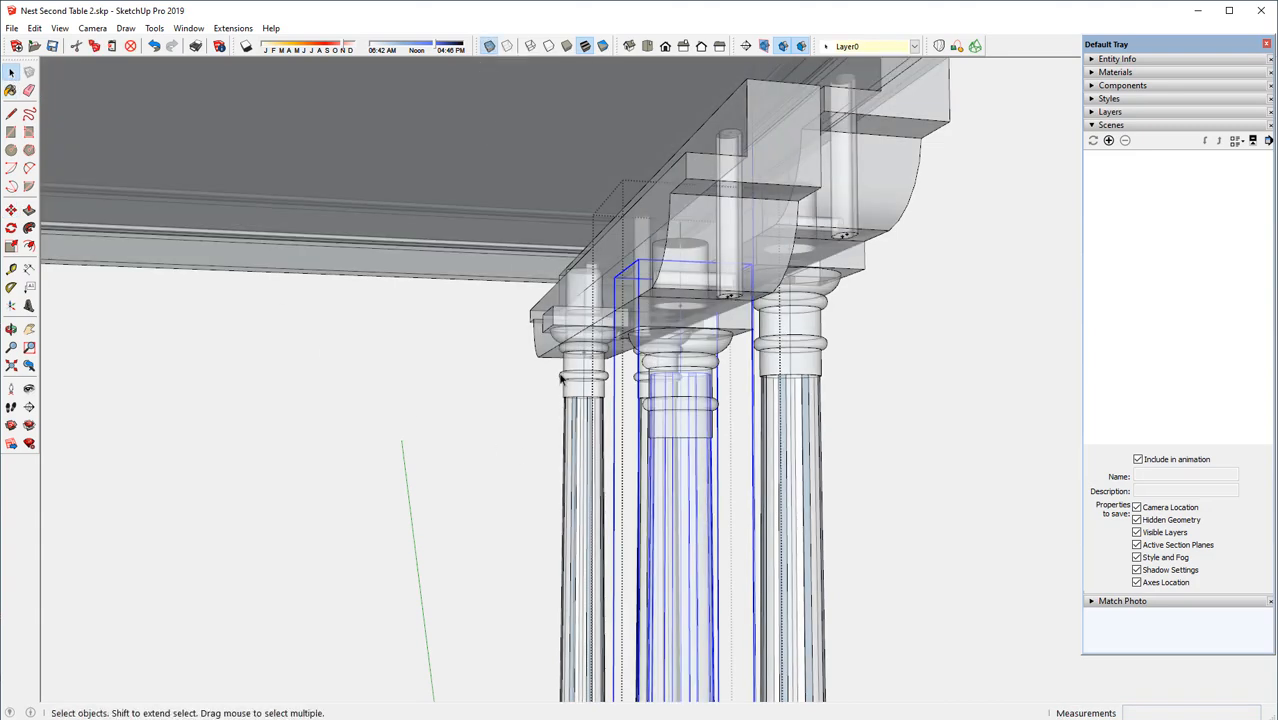
pyautogui.moveTo(683, 410); pyautogui.dragTo(679, 442, button='middle')
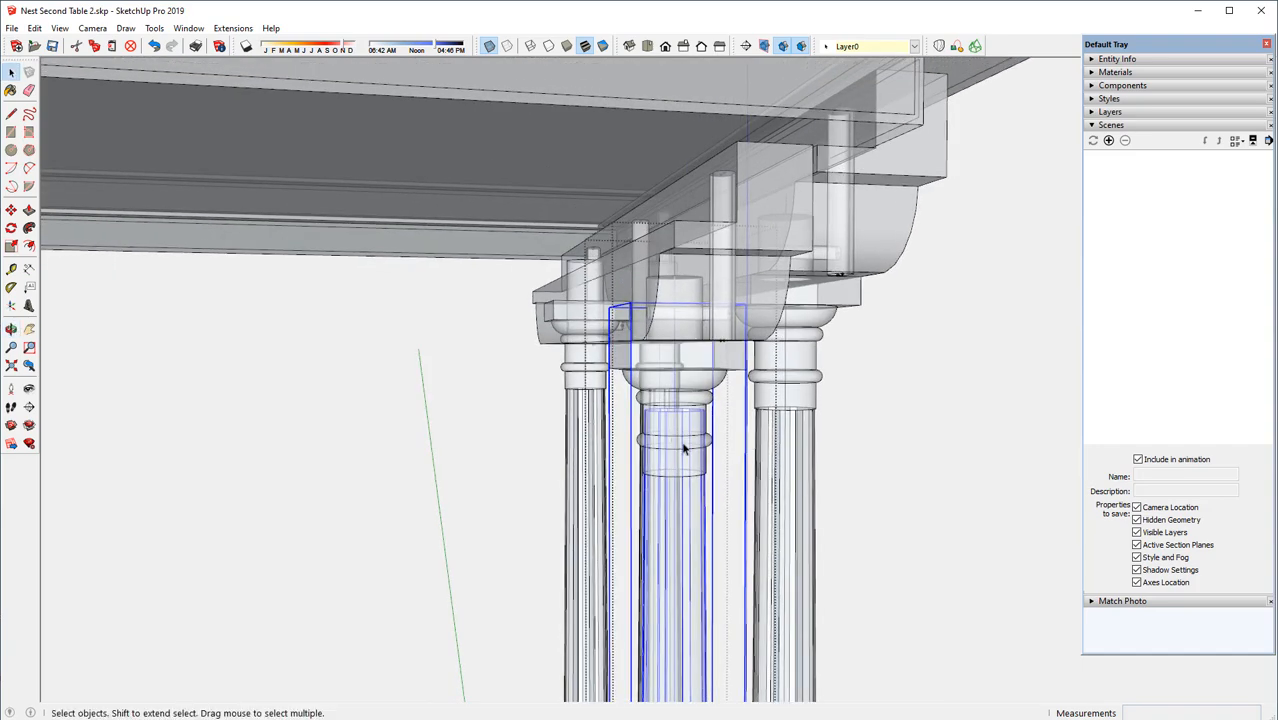
pyautogui.scroll(2, 675, 468)
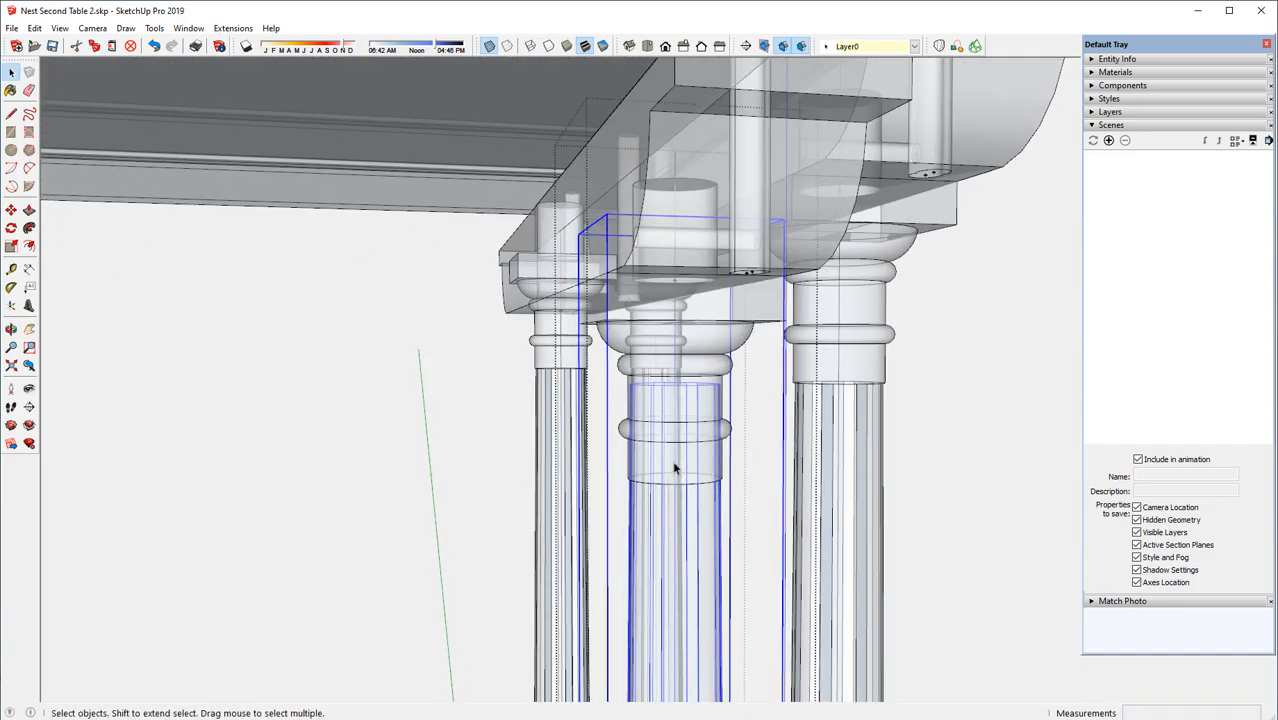
pyautogui.scroll(1, 675, 468)
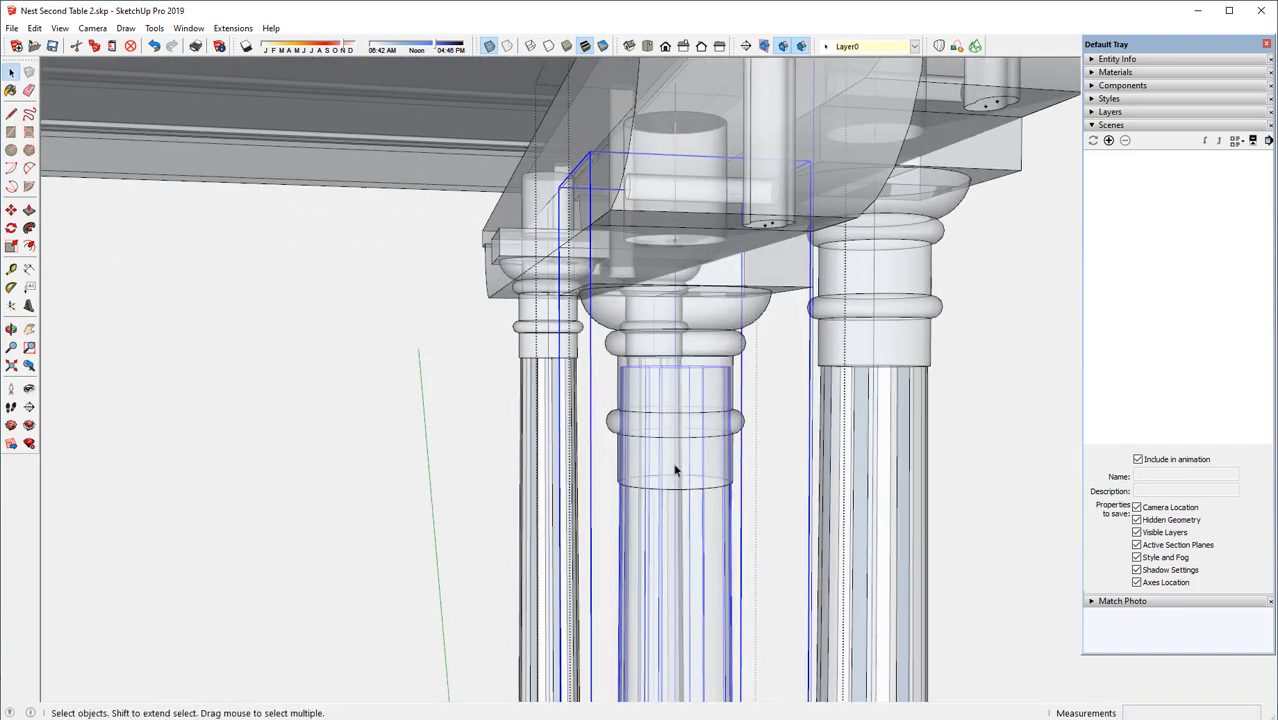
pyautogui.rightClick(703, 538)
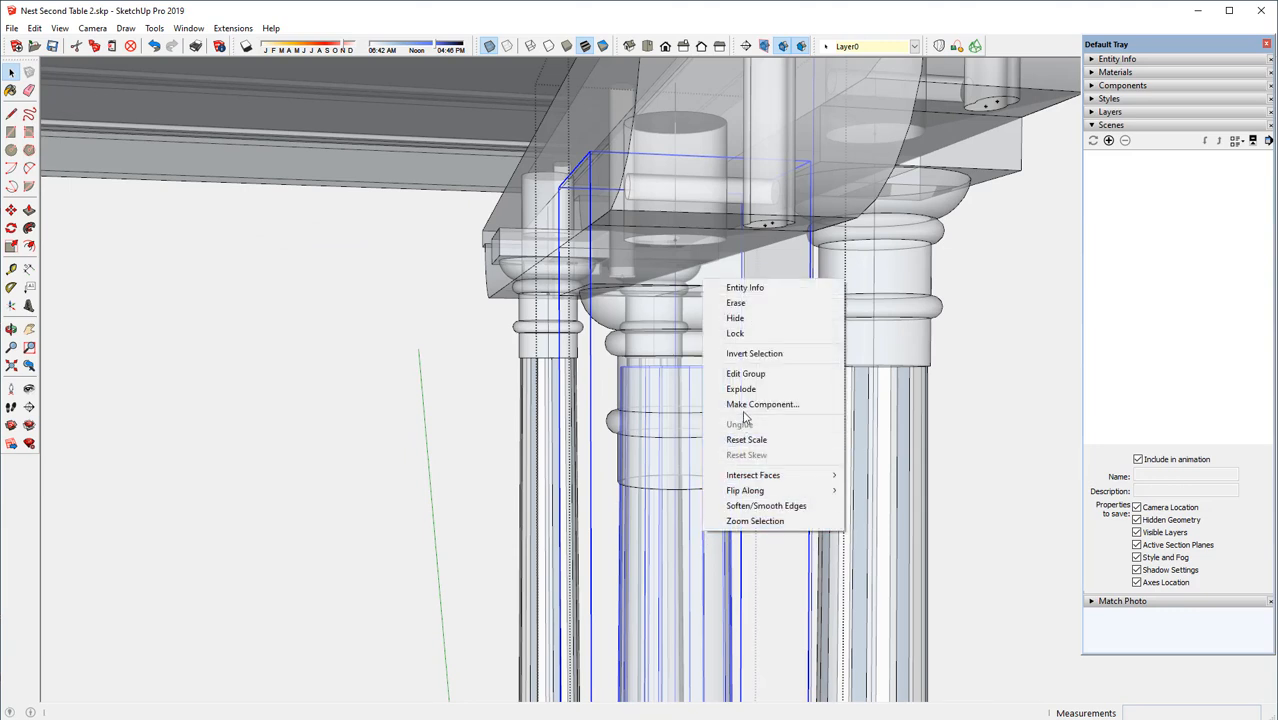
pyautogui.click(748, 375)
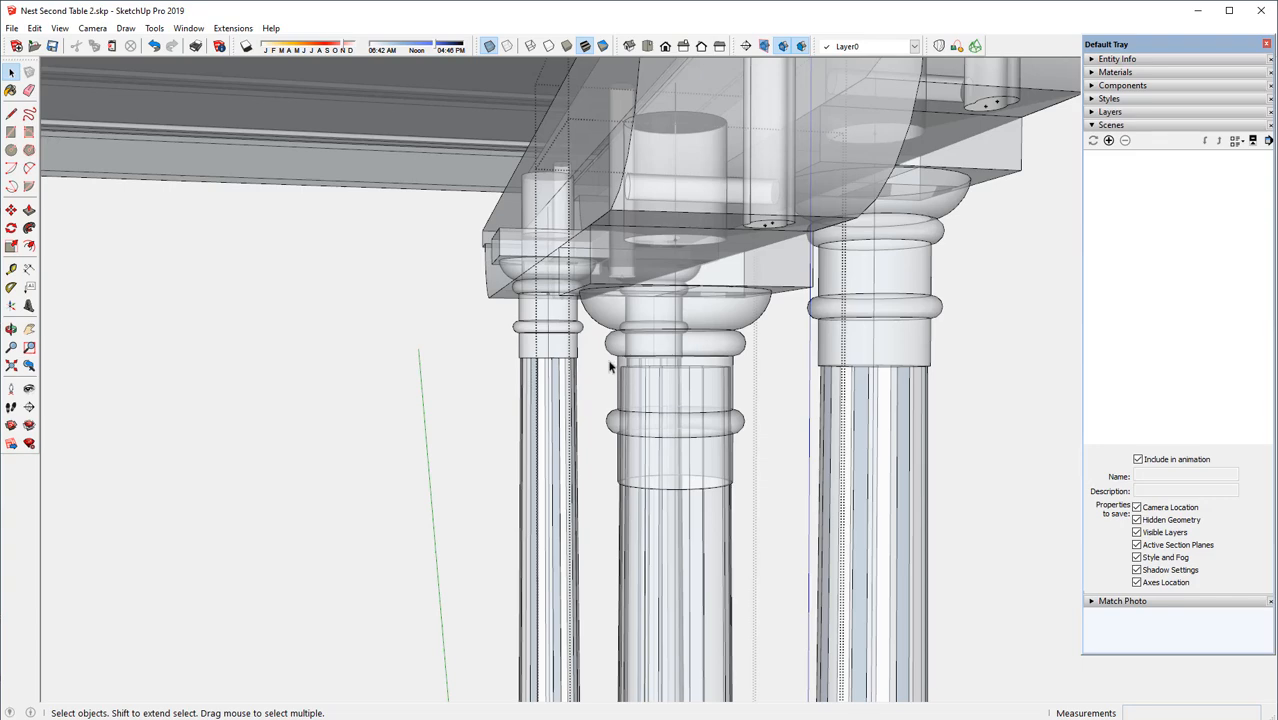
# Move the shaft's upper end down 9/16" to meet the lower edge of the lowered capital
pyautogui.click(736, 379)
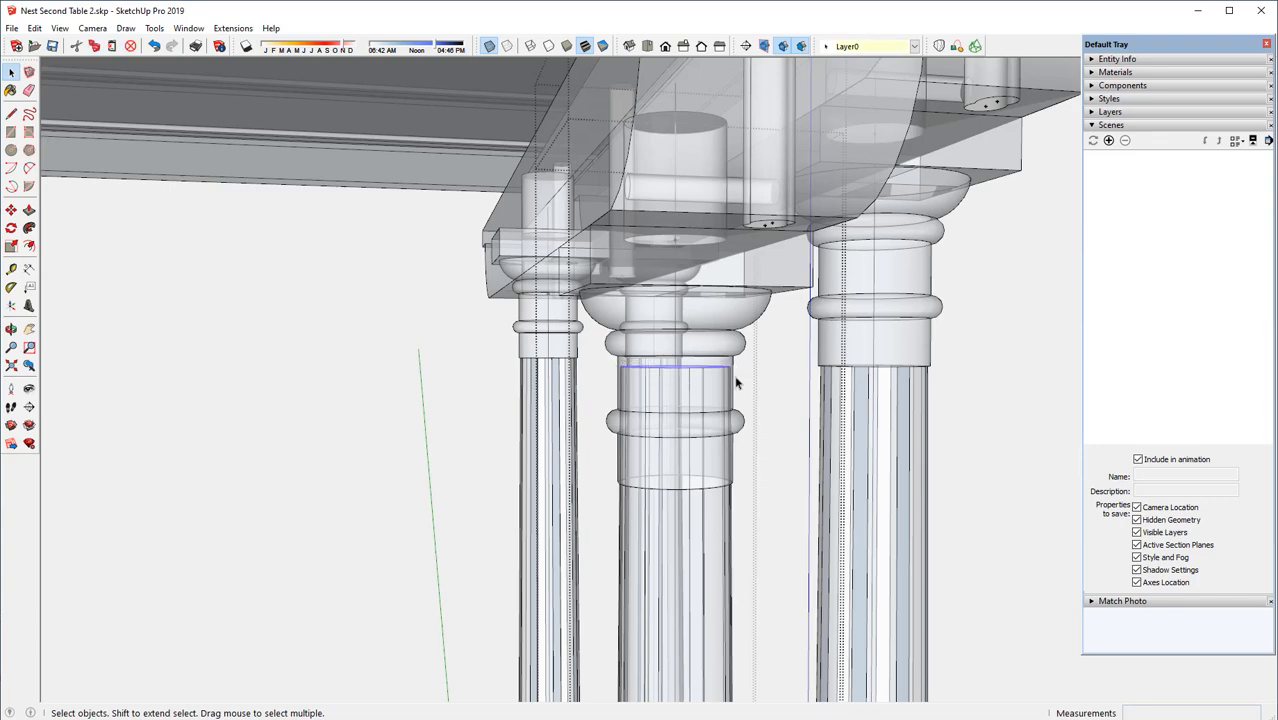
pyautogui.moveTo(671, 390); pyautogui.dragTo(659, 420, button='middle')
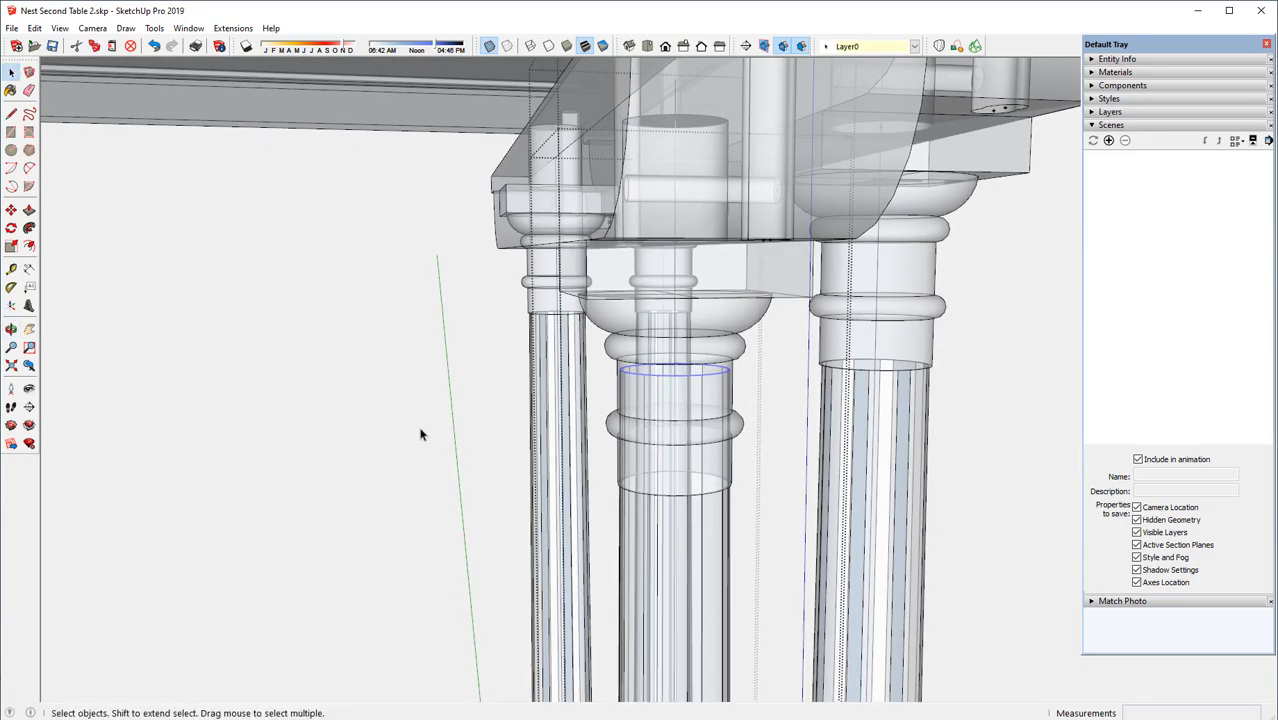
pyautogui.click(11, 210)
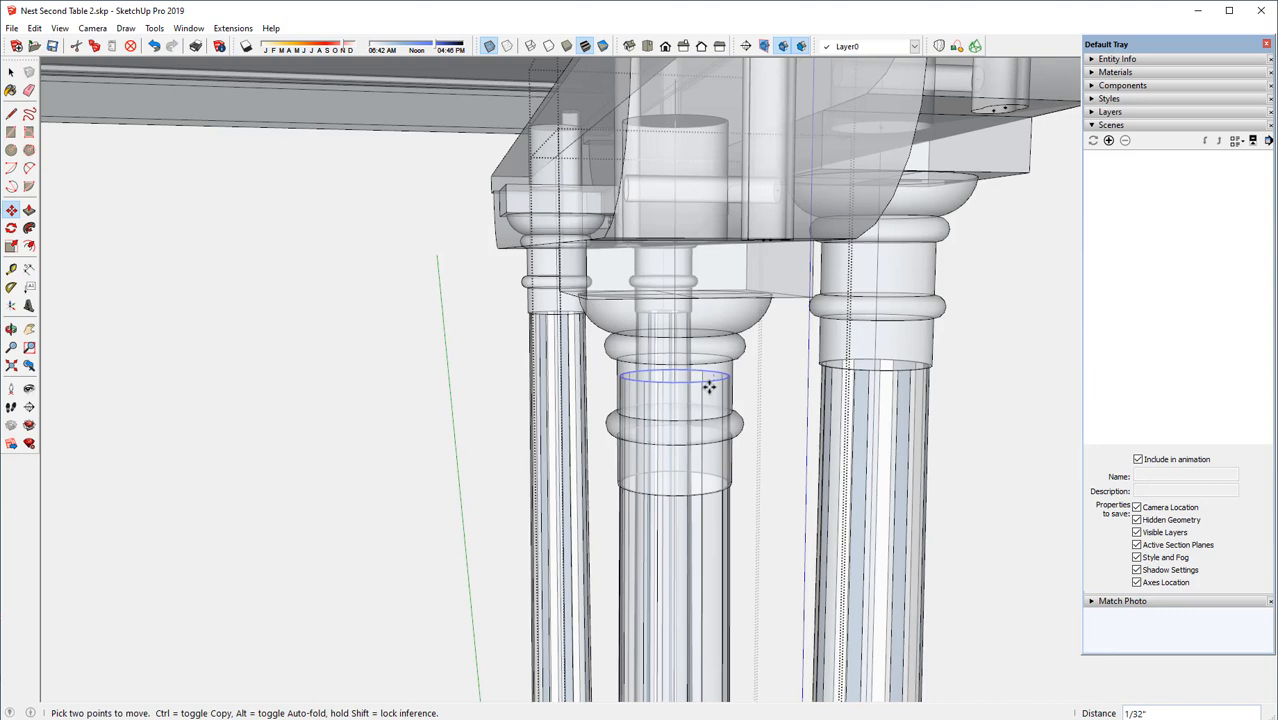
pyautogui.click(709, 386)
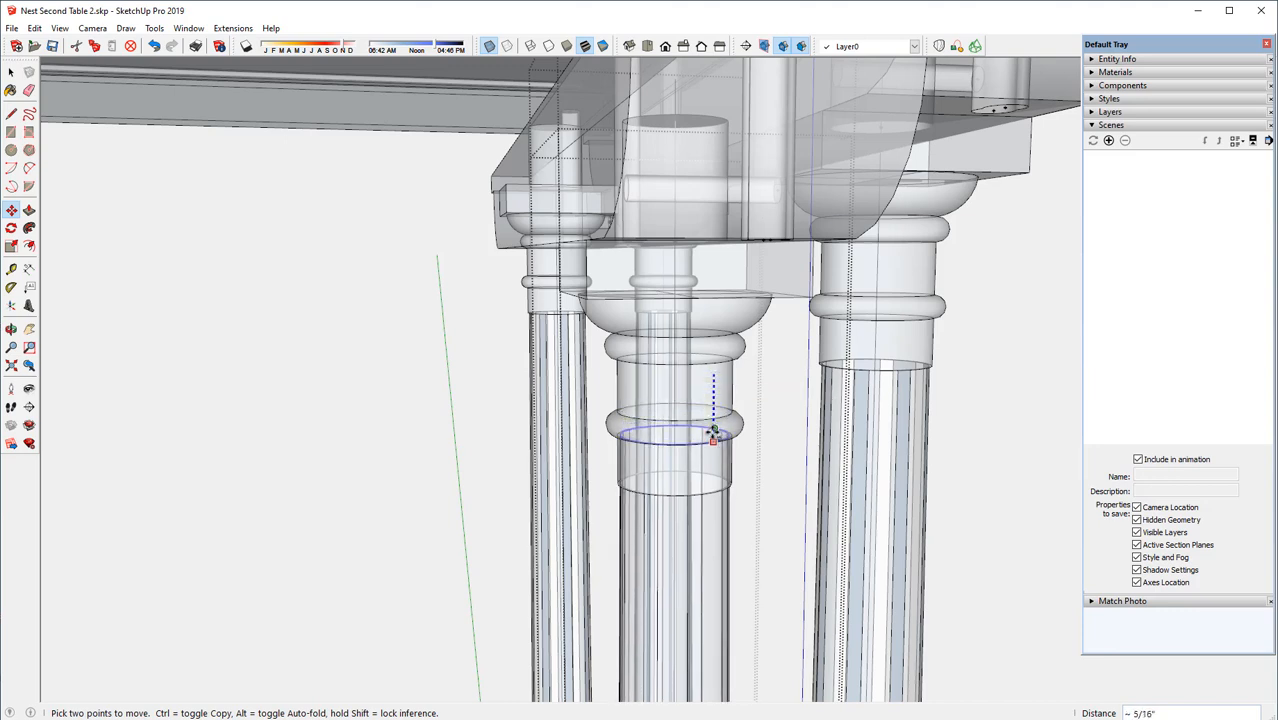
pyautogui.click(712, 491)
pyautogui.scroll(-2, 649, 400)
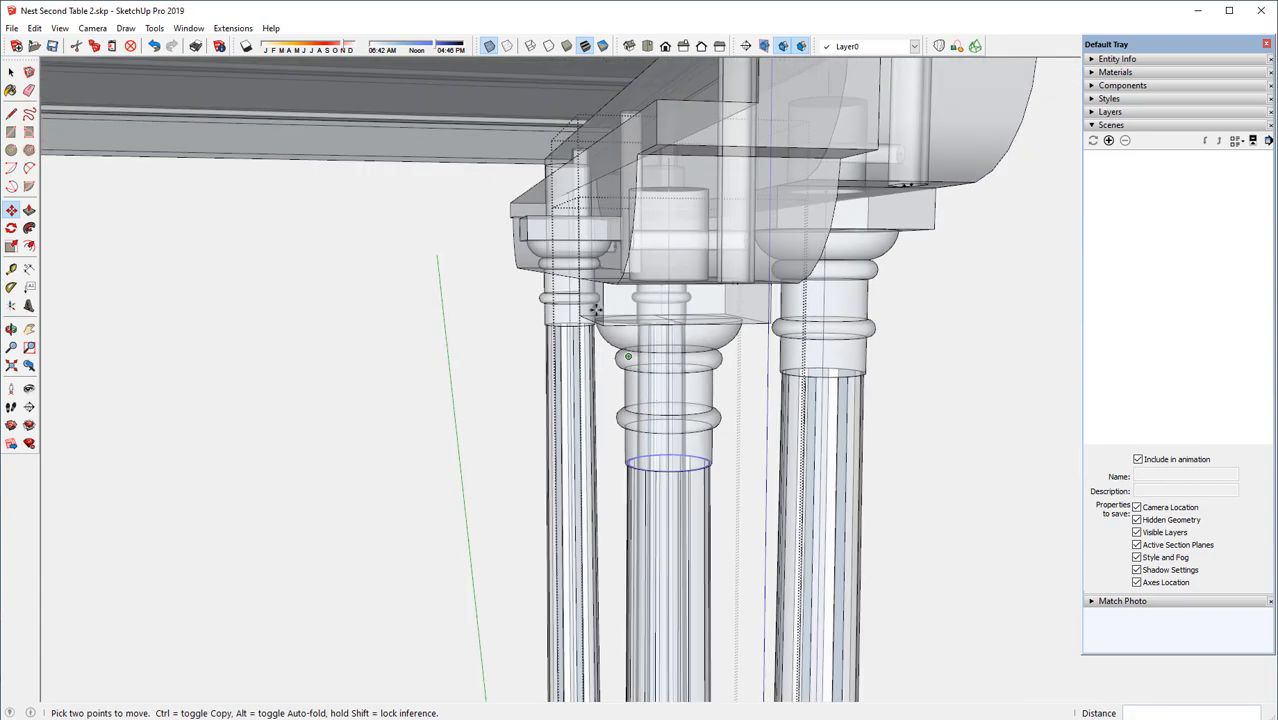
# Turn X-Ray off and close the front copied leg's shaft group and the leg component
pyautogui.click(489, 47)
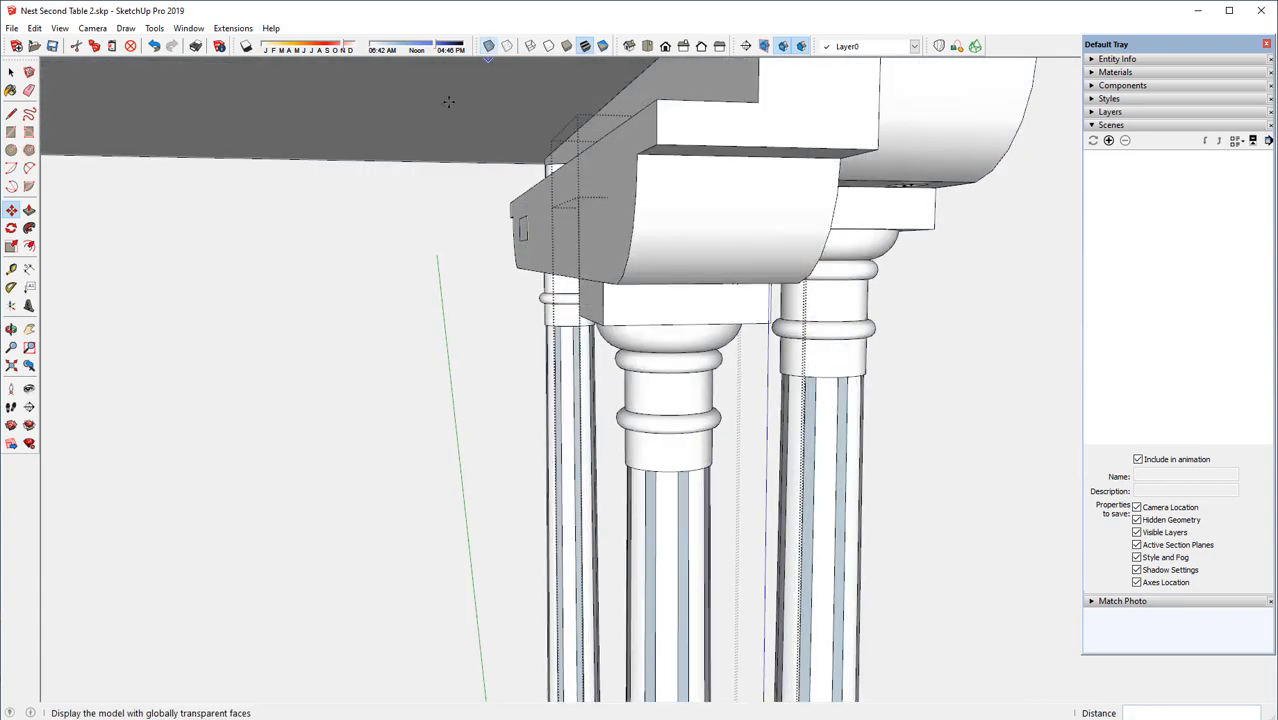
pyautogui.rightClick(386, 334)
pyautogui.click(422, 344)
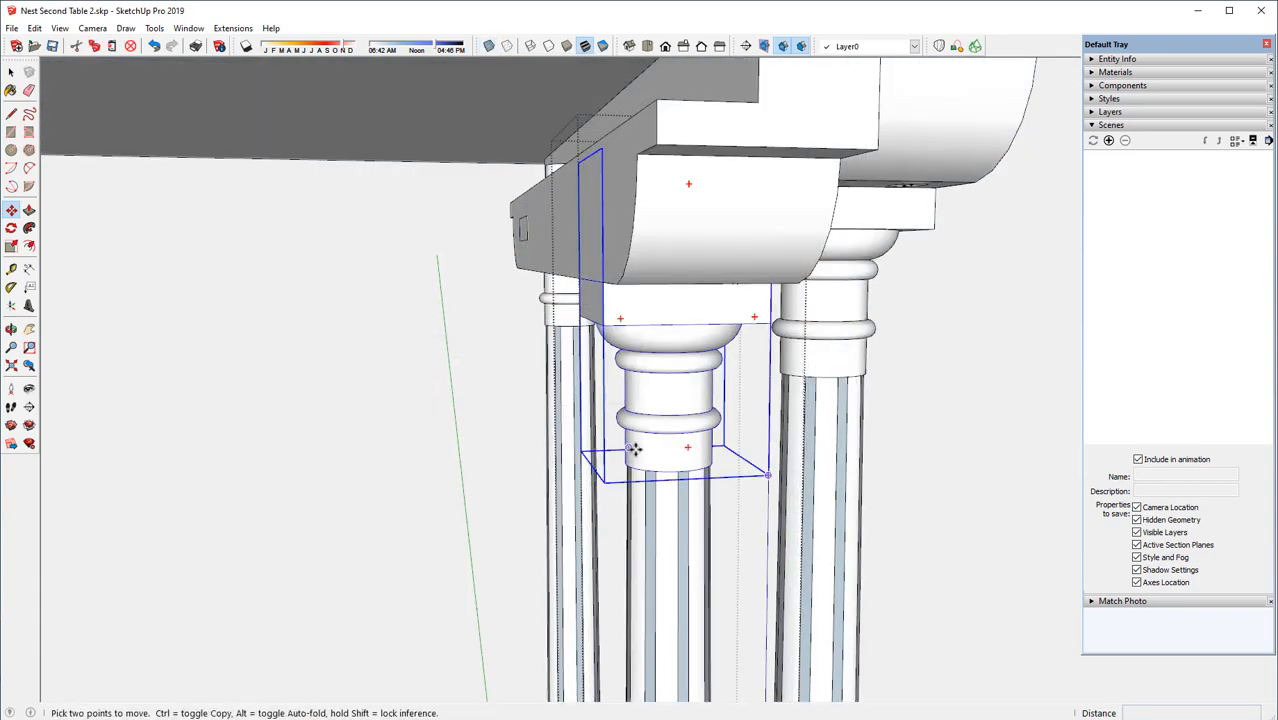
pyautogui.moveTo(636, 444); pyautogui.dragTo(746, 423, button='middle')
pyautogui.press('m')
pyautogui.hotkey('ctrl', 't')
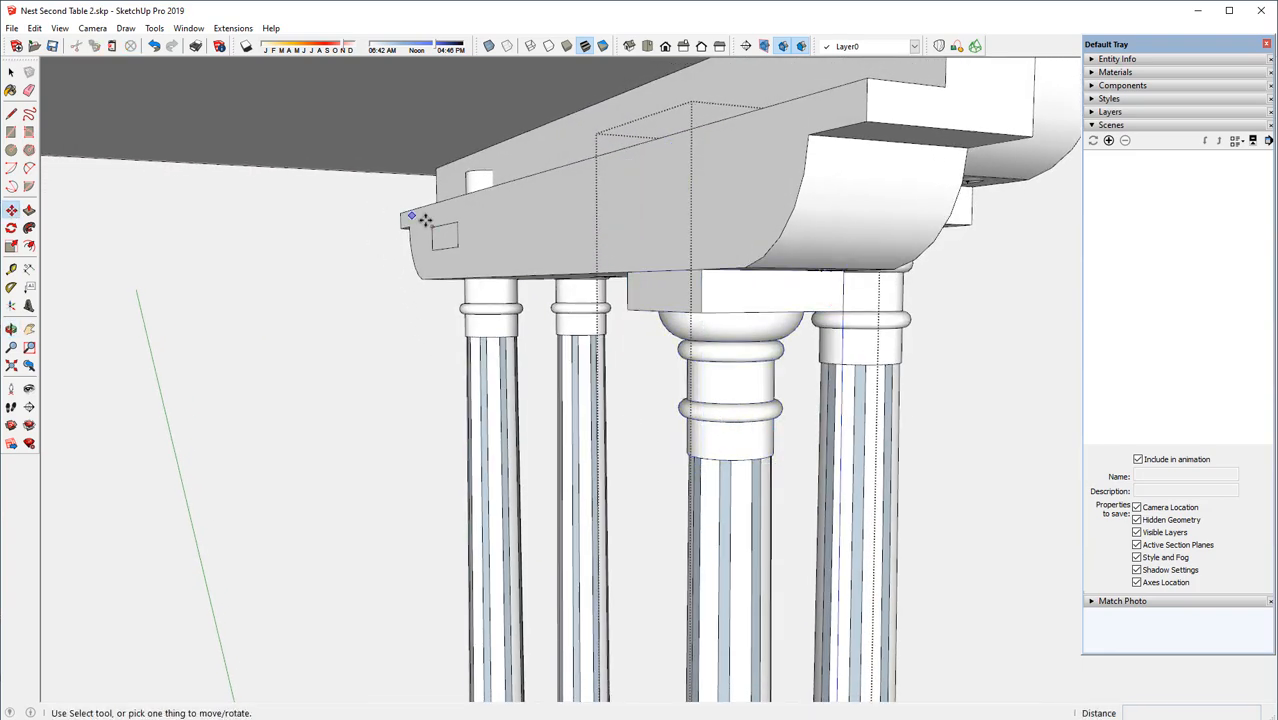
pyautogui.moveTo(460, 222); pyautogui.dragTo(494, 262, button='middle')
pyautogui.scroll(2, 463, 263)
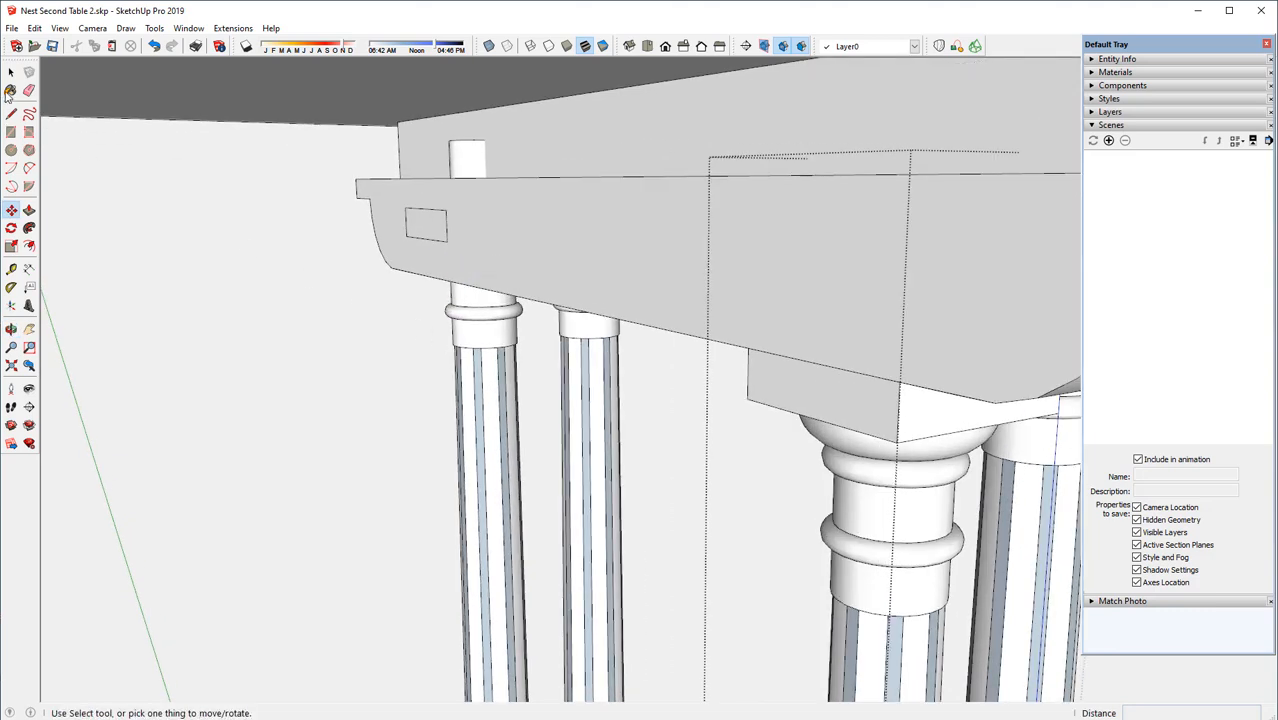
pyautogui.click(11, 72)
pyautogui.rightClick(294, 322)
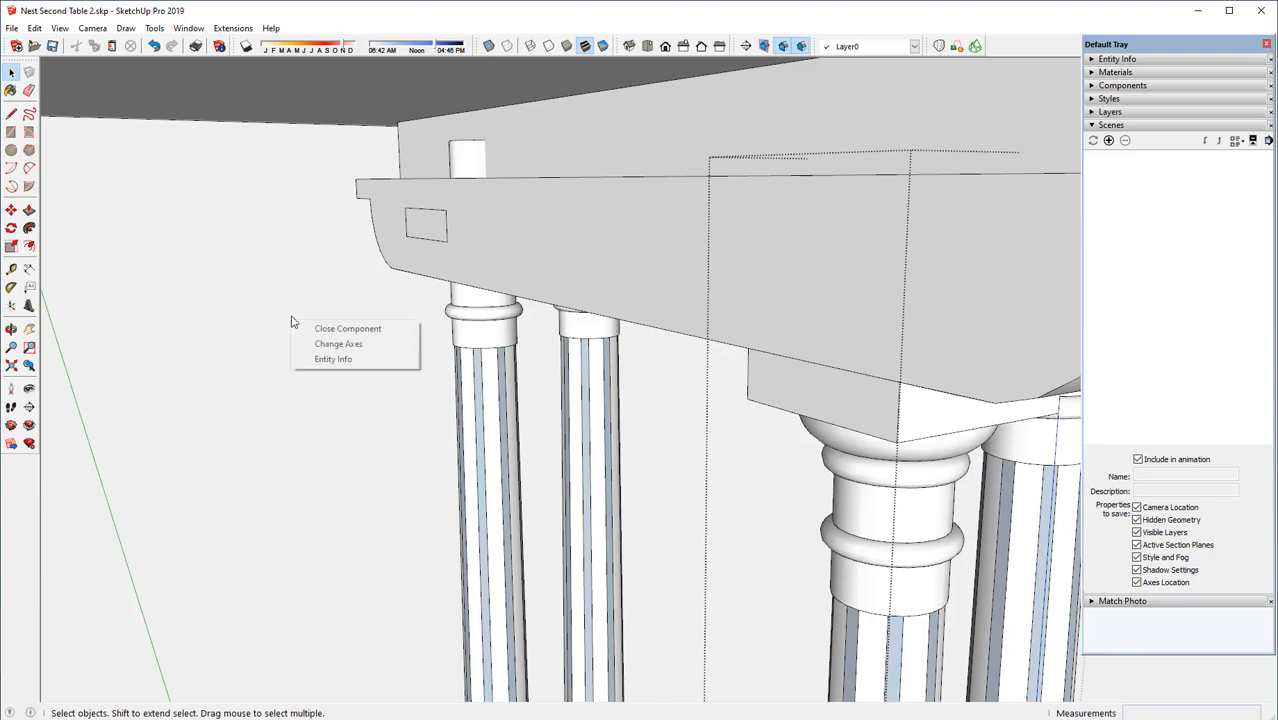
pyautogui.click(342, 328)
# Open the rear copied leg component and lower its capital group so the block meets the underside of the rail
pyautogui.click(472, 330)
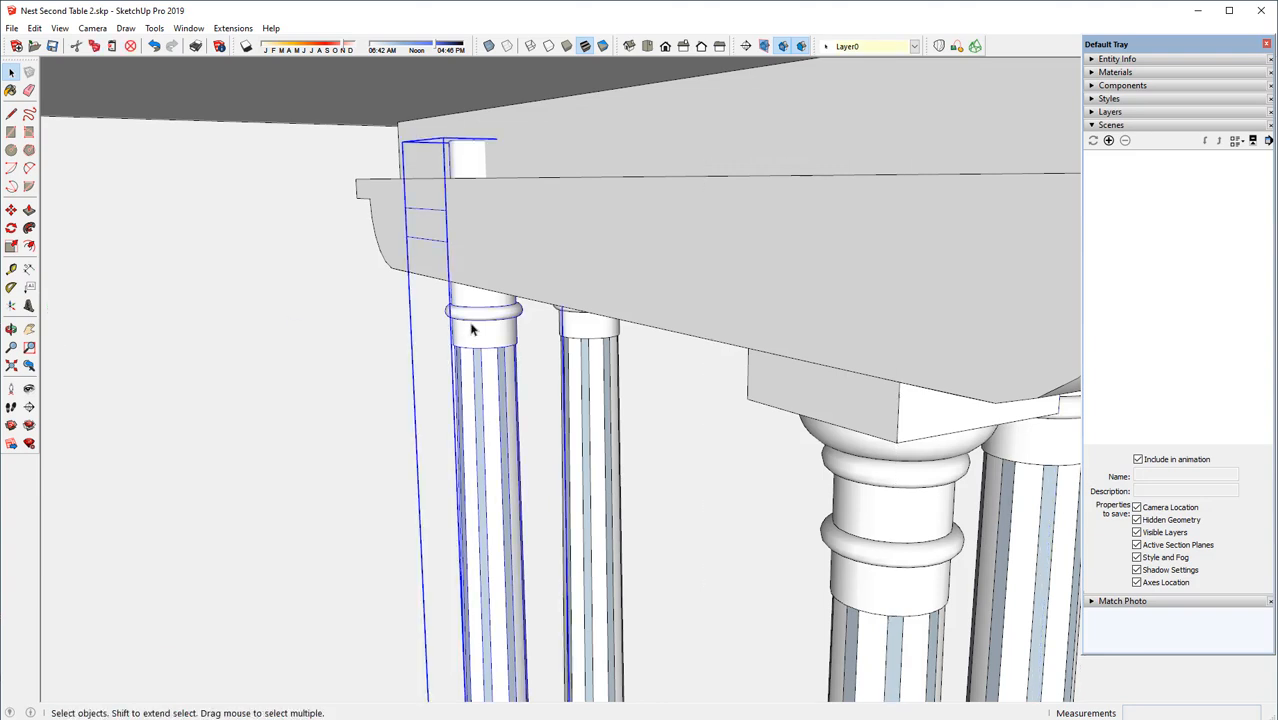
pyautogui.rightClick(472, 330)
pyautogui.click(508, 420)
pyautogui.click(497, 305)
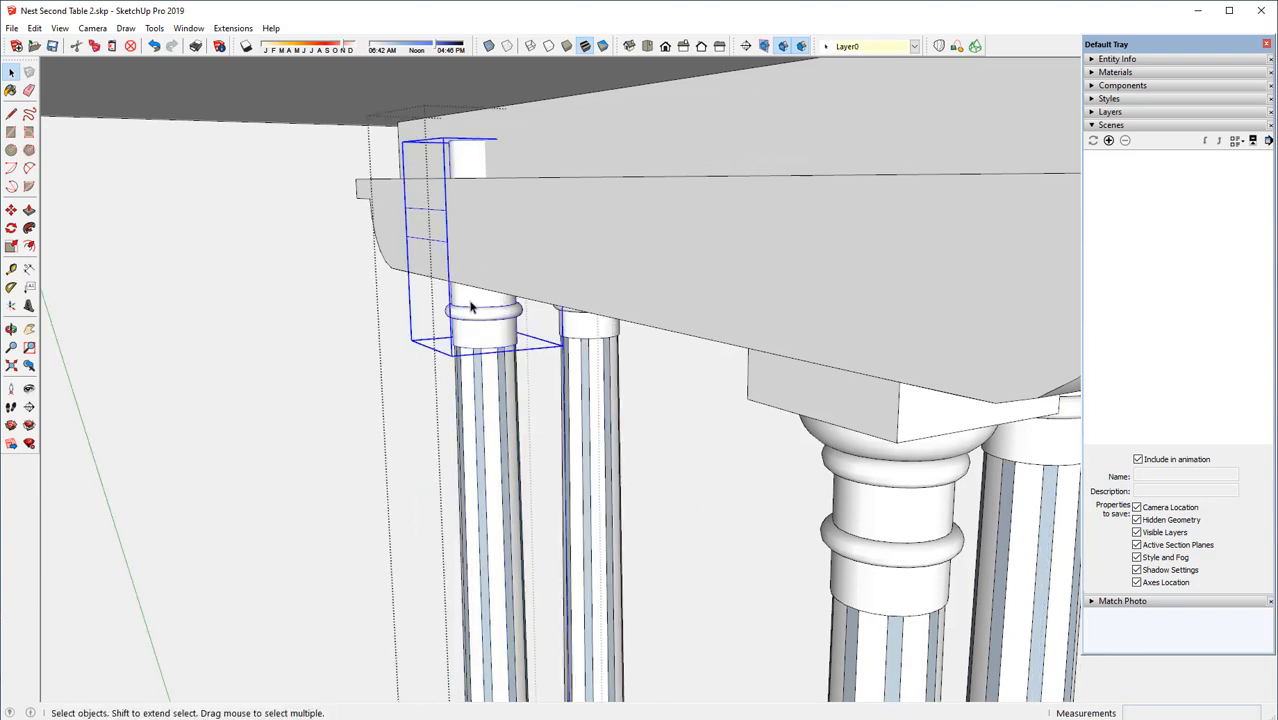
pyautogui.press('m')
pyautogui.click(436, 208)
pyautogui.click(448, 280)
pyautogui.moveTo(560, 310); pyautogui.dragTo(565, 191, button='middle')
pyautogui.scroll(3, 513, 479)
# Display the model in X-Ray and open the rear copied leg's fluted shaft group for editing
pyautogui.click(10, 76)
pyautogui.click(508, 399)
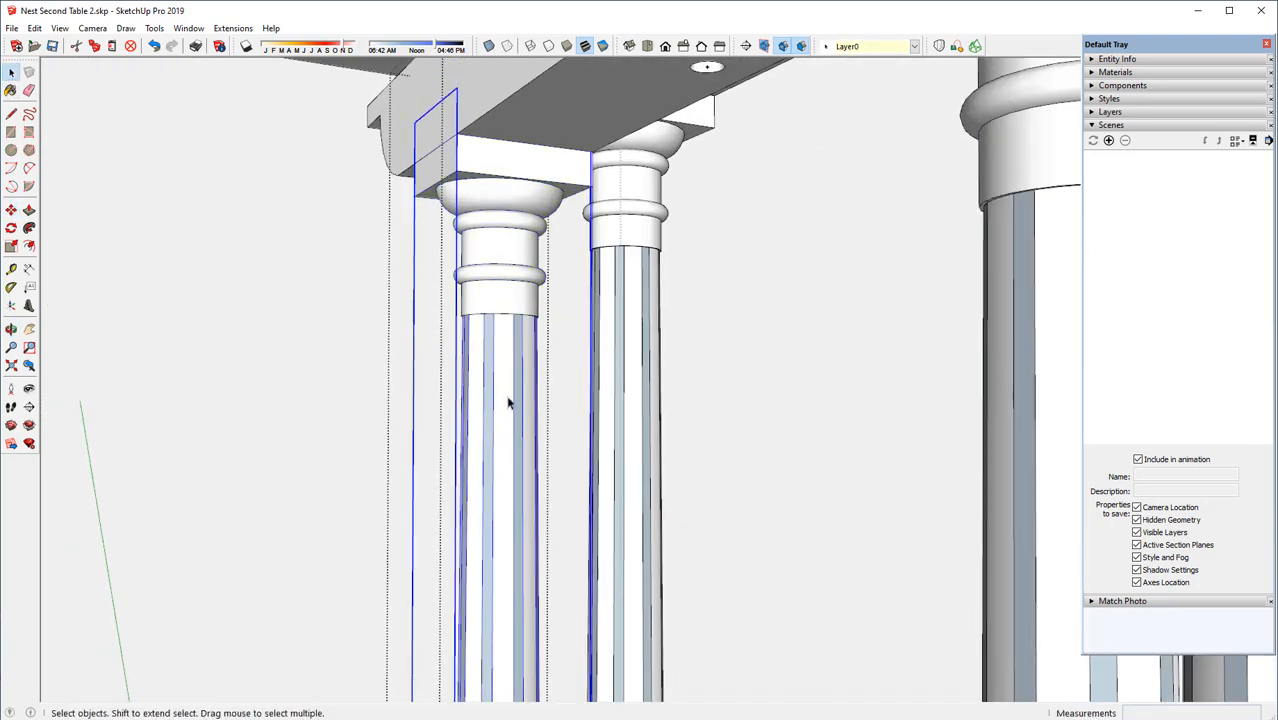
pyautogui.click(489, 46)
pyautogui.moveTo(458, 190); pyautogui.dragTo(476, 408, button='middle')
pyautogui.rightClick(476, 411)
pyautogui.click(517, 506)
pyautogui.scroll(4, 476, 285)
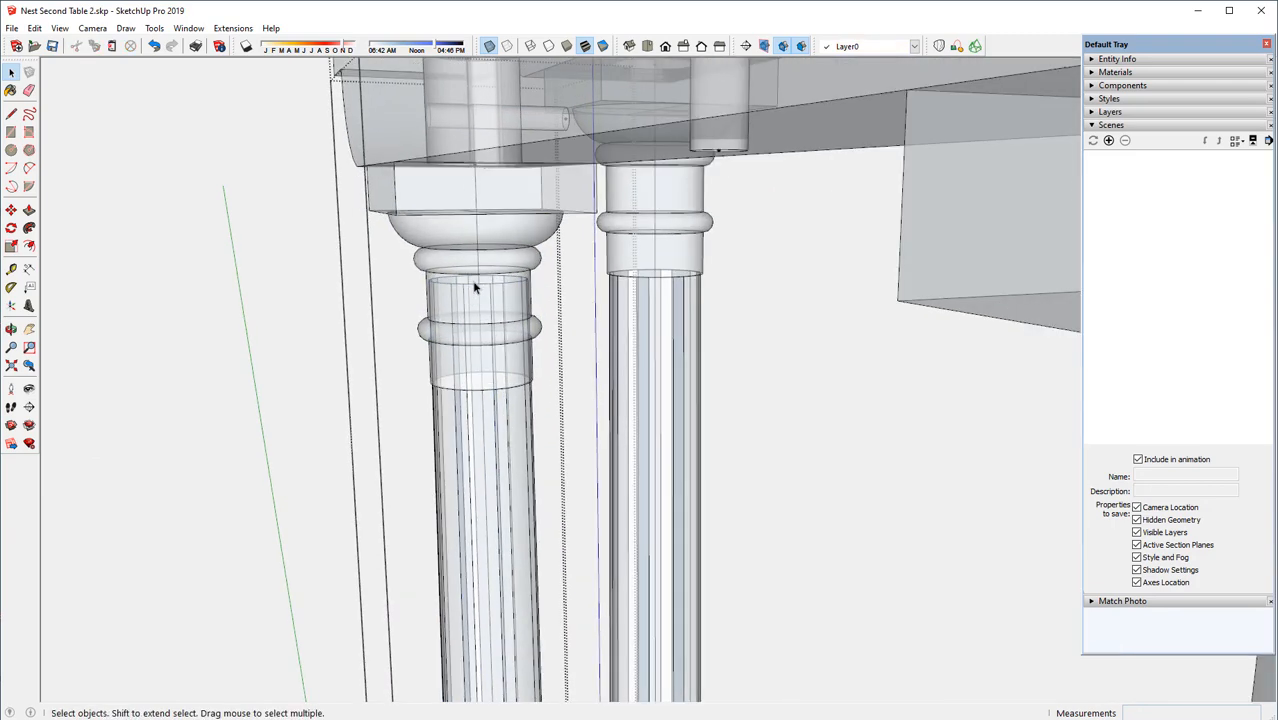
# Move the rear shaft's upper end down to meet the lower edge of the lowered capital
pyautogui.moveTo(475, 310); pyautogui.dragTo(474, 294, button='middle')
pyautogui.moveTo(383, 244); pyautogui.dragTo(573, 263)
pyautogui.moveTo(565, 268); pyautogui.dragTo(561, 288, button='middle')
pyautogui.click(11, 210)
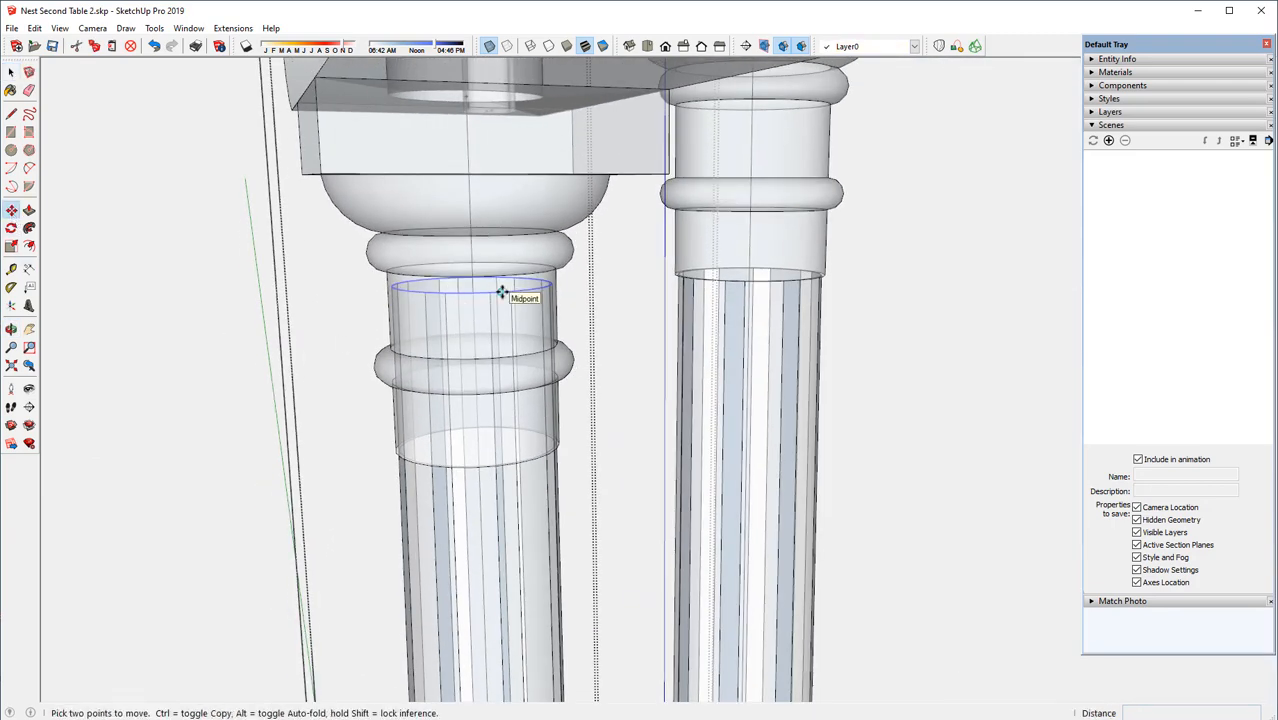
pyautogui.click(502, 288)
pyautogui.click(518, 461)
pyautogui.scroll(-3, 510, 450)
# Close the rear leg's shaft group, turn X-Ray off, and close the leg component
pyautogui.moveTo(492, 436); pyautogui.dragTo(300, 352, button='middle')
pyautogui.rightClick(200, 322)
pyautogui.click(231, 337)
pyautogui.scroll(-4, 448, 351)
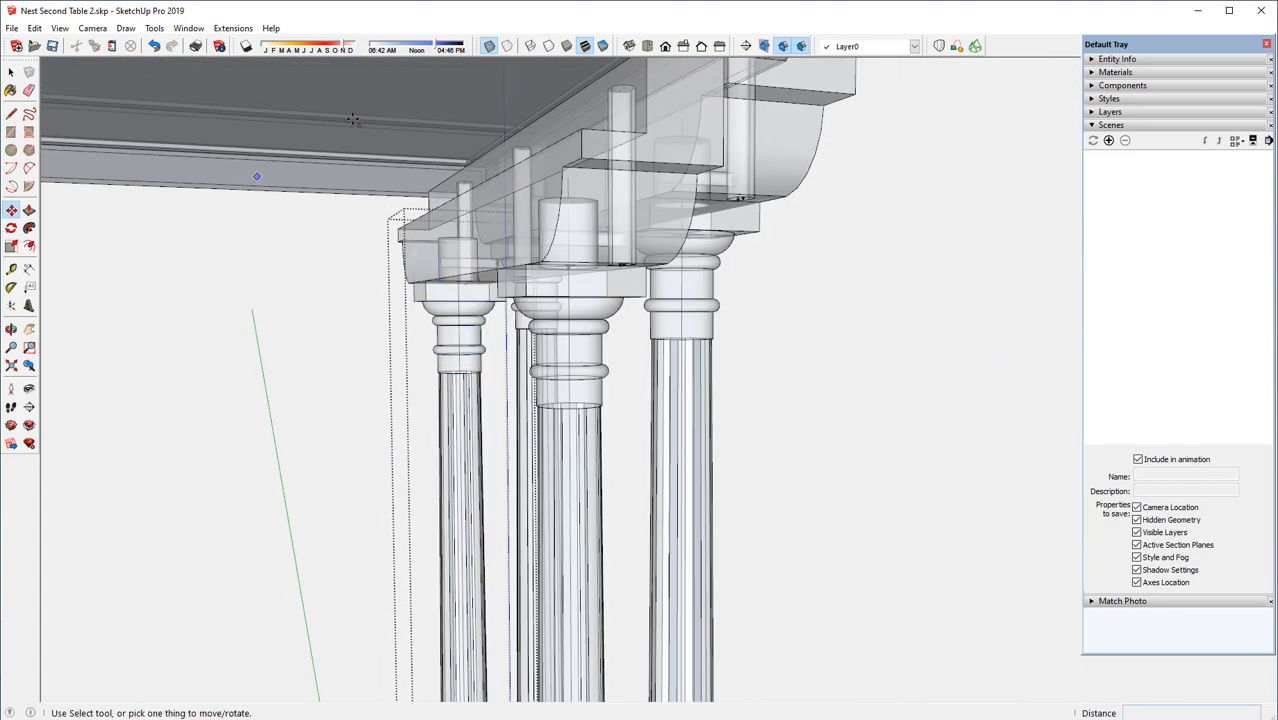
pyautogui.click(489, 46)
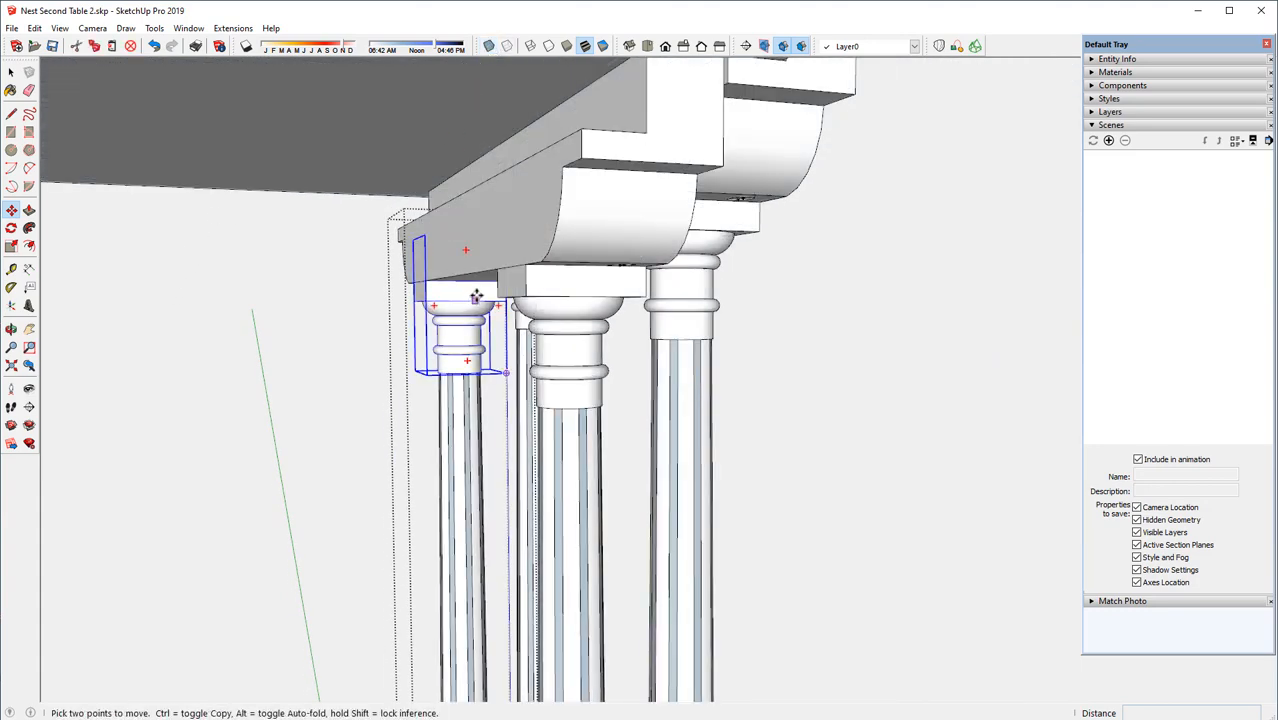
pyautogui.scroll(-6, 476, 297)
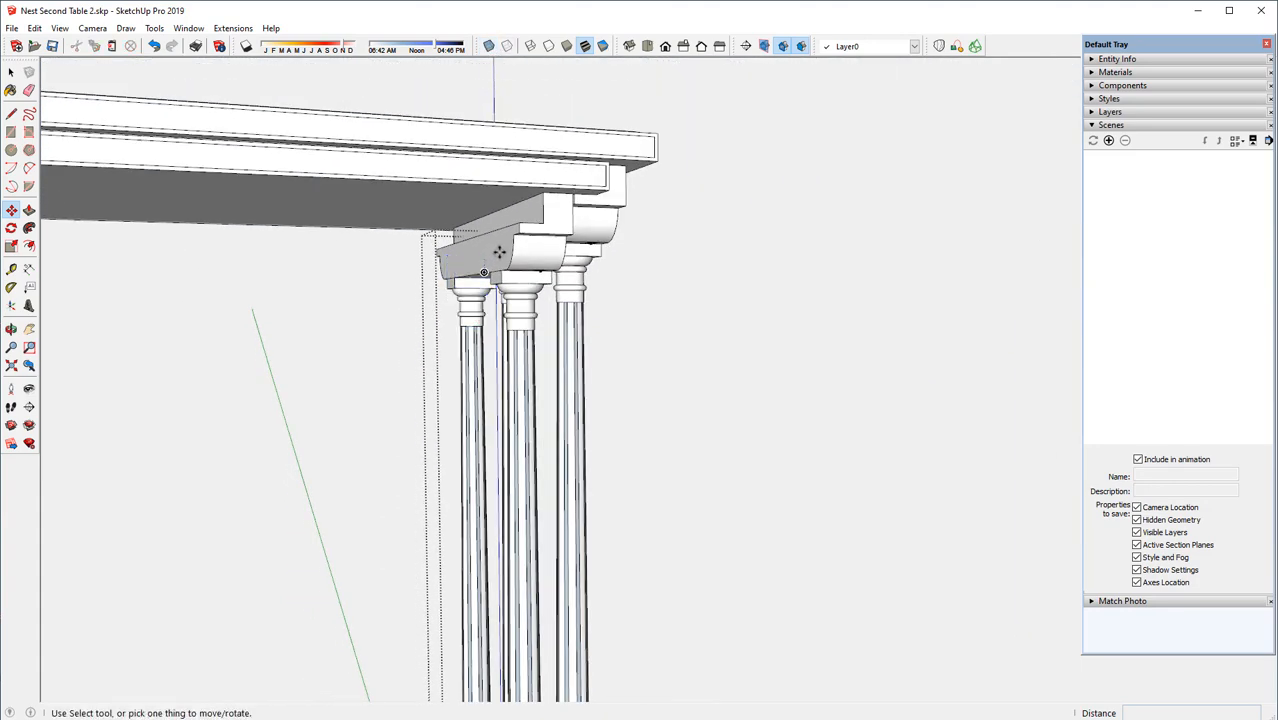
pyautogui.scroll(-6, 499, 252)
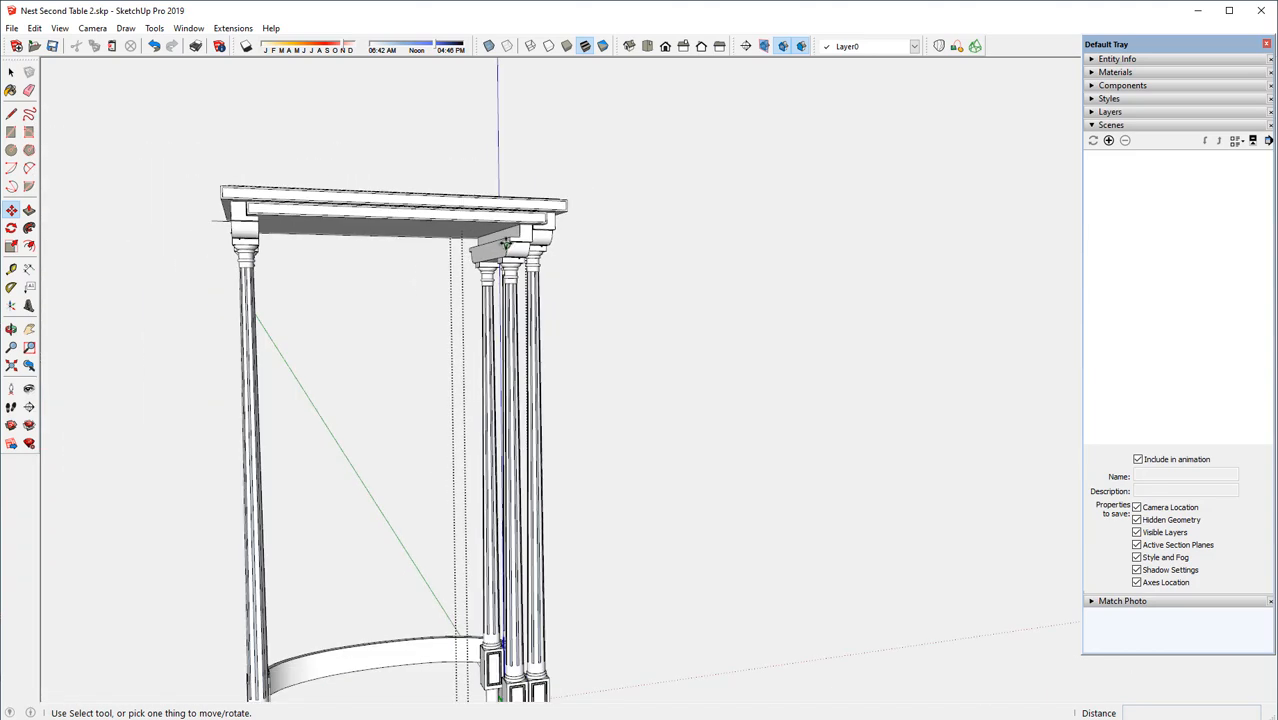
pyautogui.moveTo(505, 242); pyautogui.dragTo(560, 246, button='middle')
pyautogui.rightClick(674, 344)
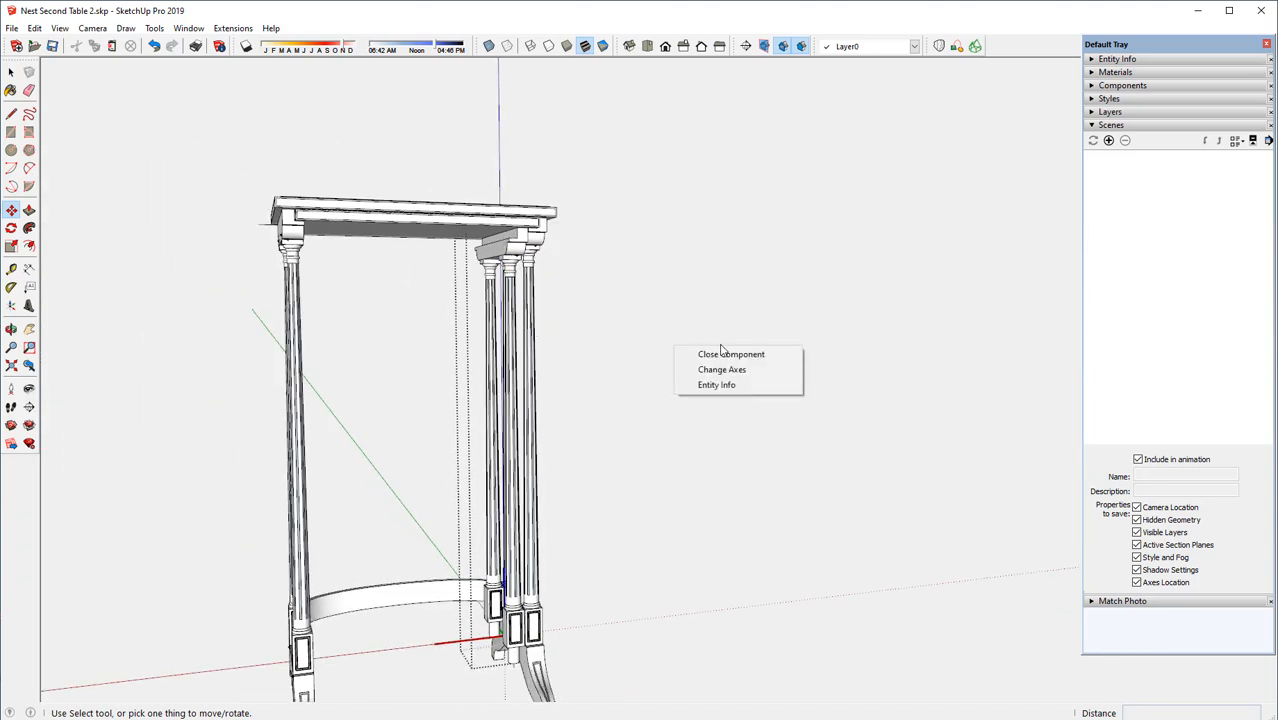
pyautogui.click(714, 352)
# Copy the first table's foot from its upper corner to the matching corner beneath the second table's legs
pyautogui.moveTo(523, 290); pyautogui.dragTo(480, 585, button='middle')
pyautogui.scroll(6, 535, 620)
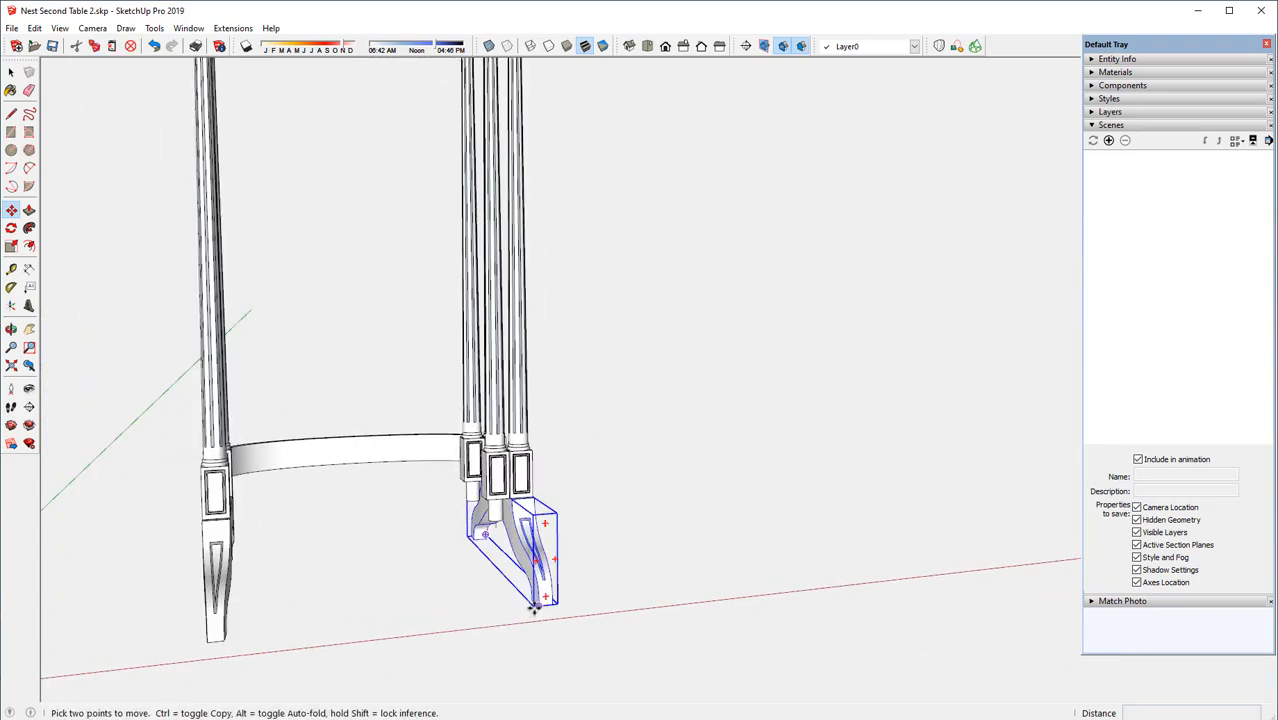
pyautogui.scroll(4, 533, 610)
pyautogui.scroll(4, 533, 608)
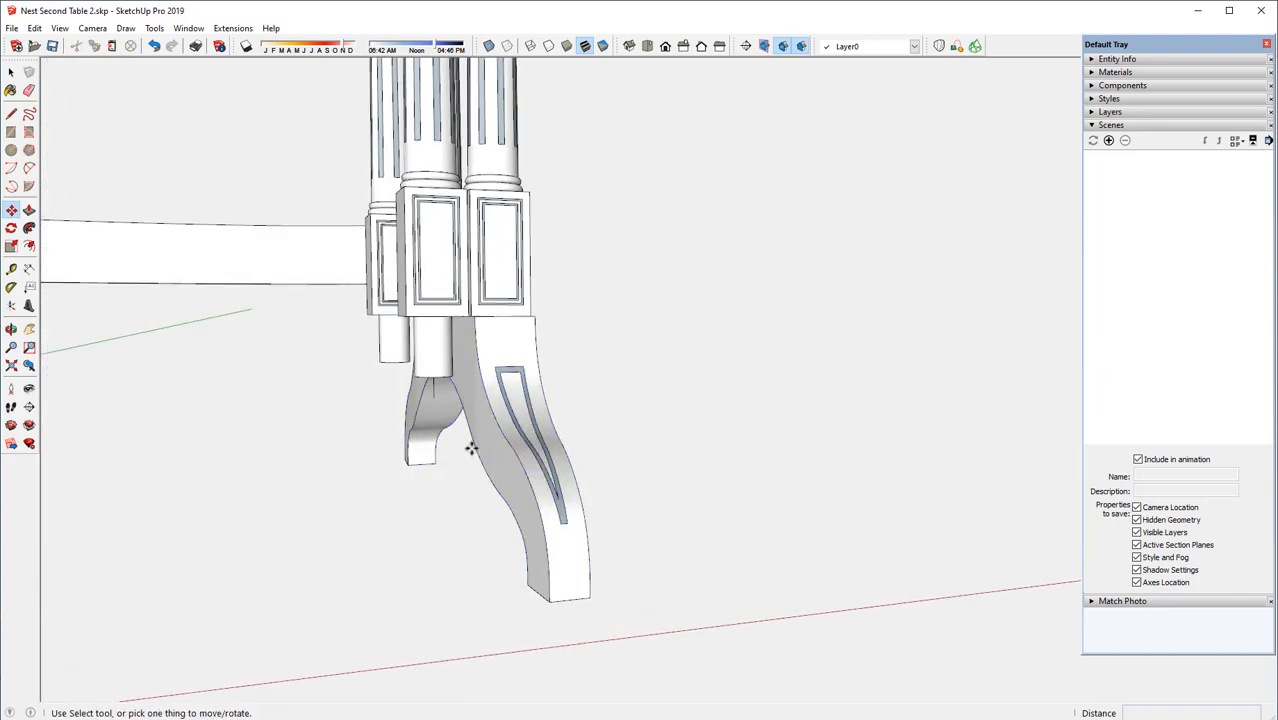
pyautogui.moveTo(471, 443)
pyautogui.mouseDown(button='middle')
pyautogui.moveTo(488, 420)
pyautogui.moveTo(506, 480)
pyautogui.moveTo(480, 455)
pyautogui.mouseUp(button='middle')
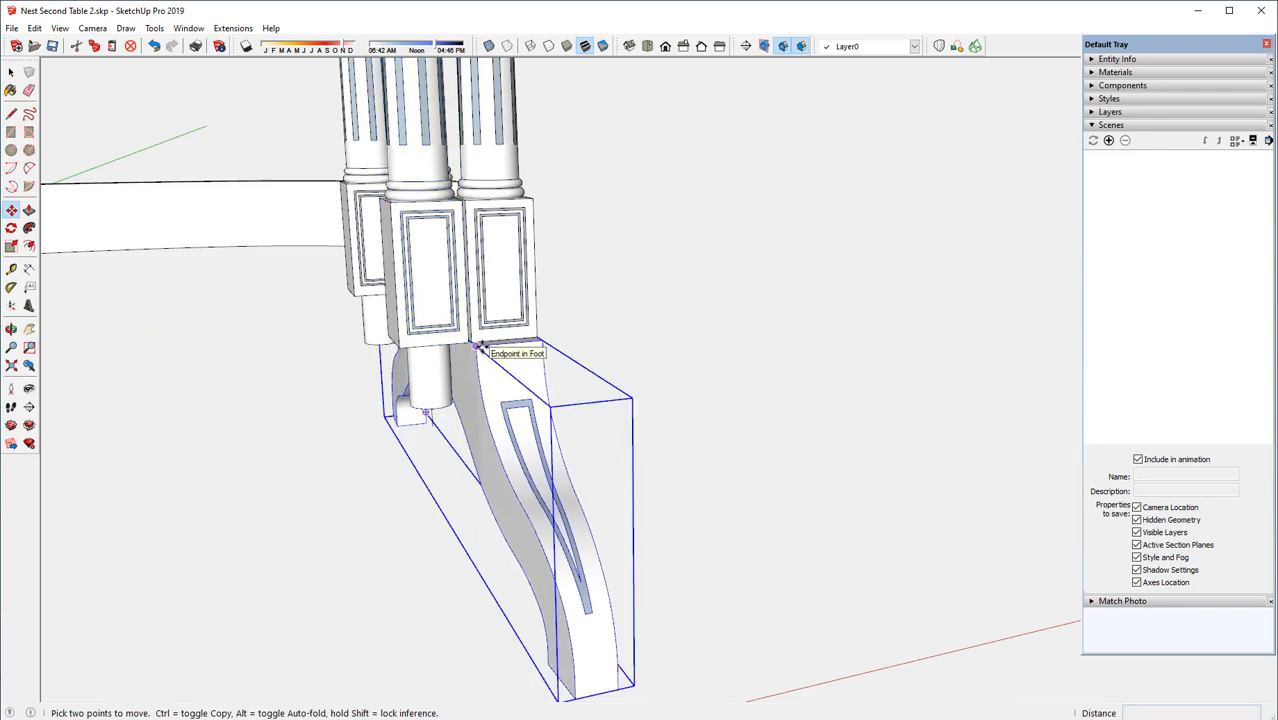
pyautogui.click(479, 347)
pyautogui.press('ctrl')
pyautogui.moveTo(444, 358); pyautogui.dragTo(487, 386, button='middle')
pyautogui.click(527, 368)
pyautogui.scroll(-6, 550, 391)
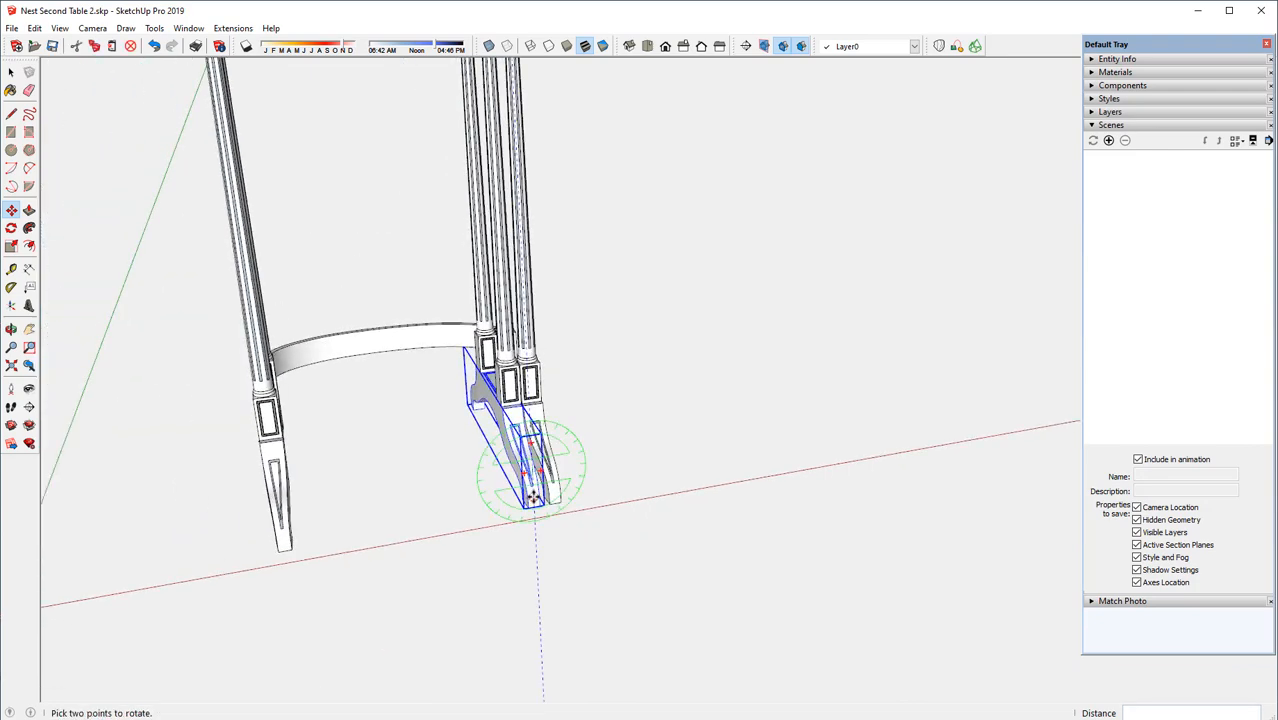
pyautogui.scroll(-3, 533, 499)
# Select the second table's rail, both legs and foot, and copy them about 17 1/16" along the red axis beyond the first table's opposite side
pyautogui.click(11, 72)
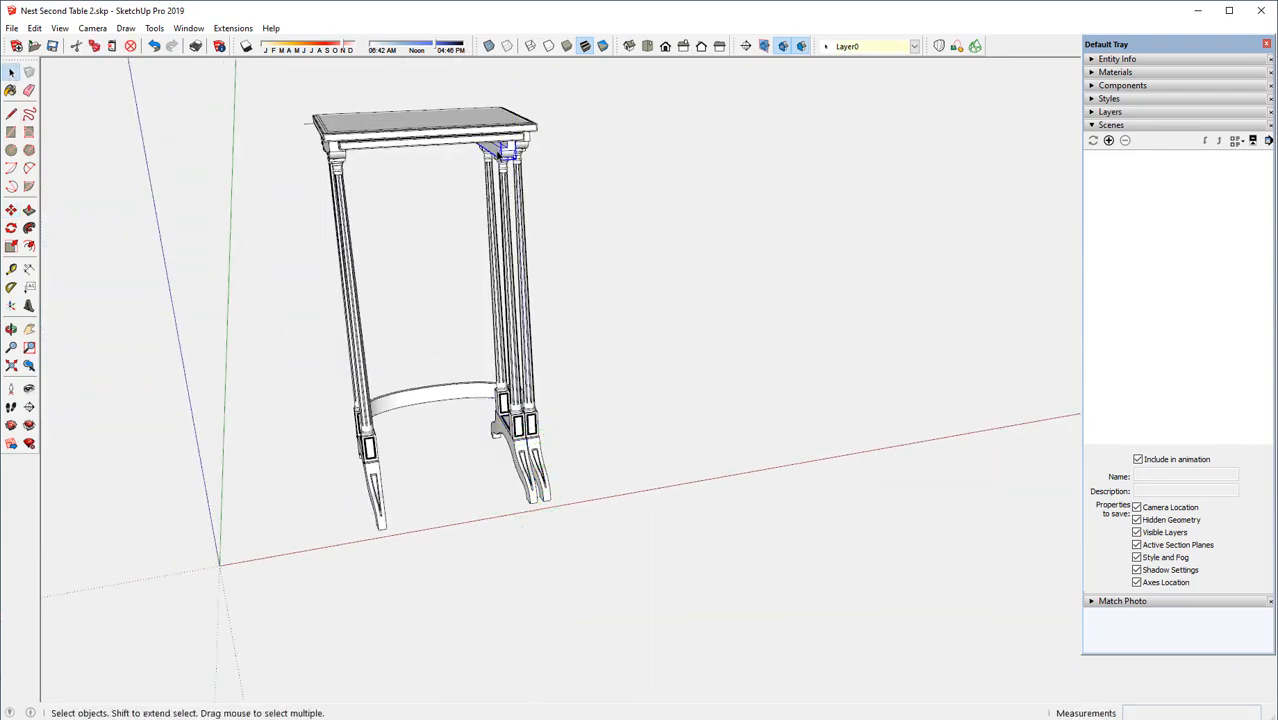
pyautogui.click(507, 205)
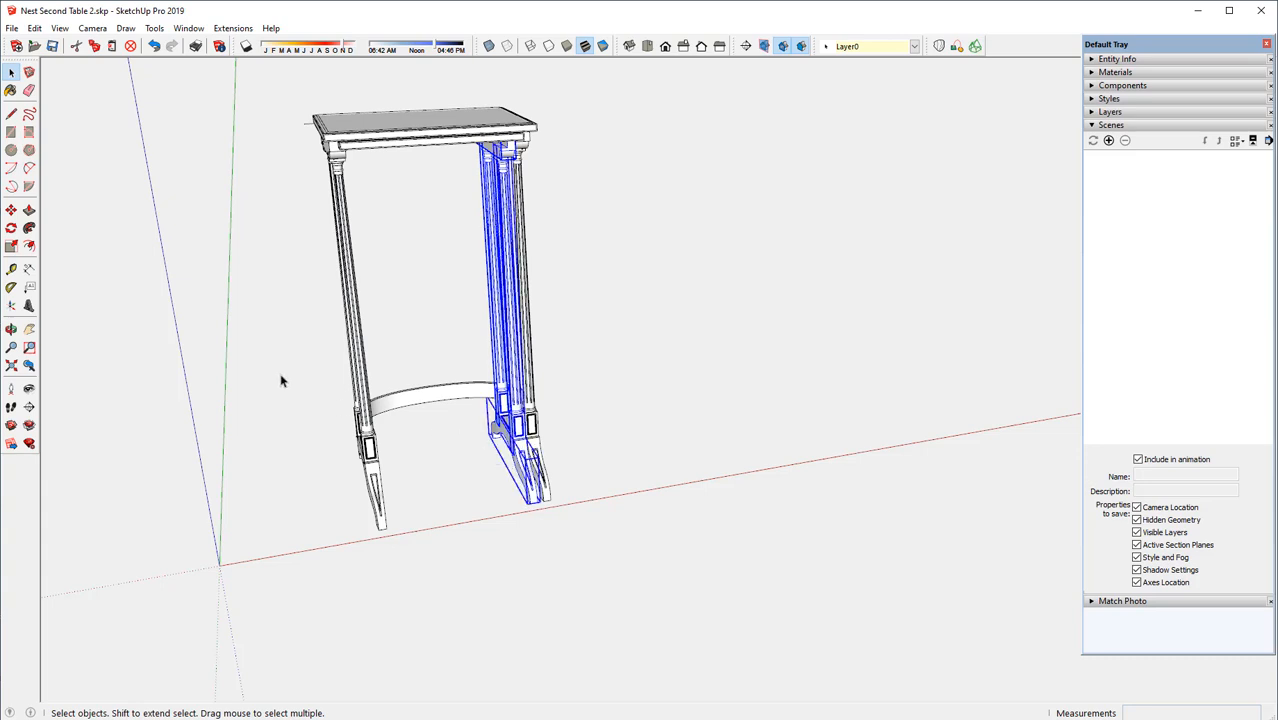
pyautogui.click(11, 210)
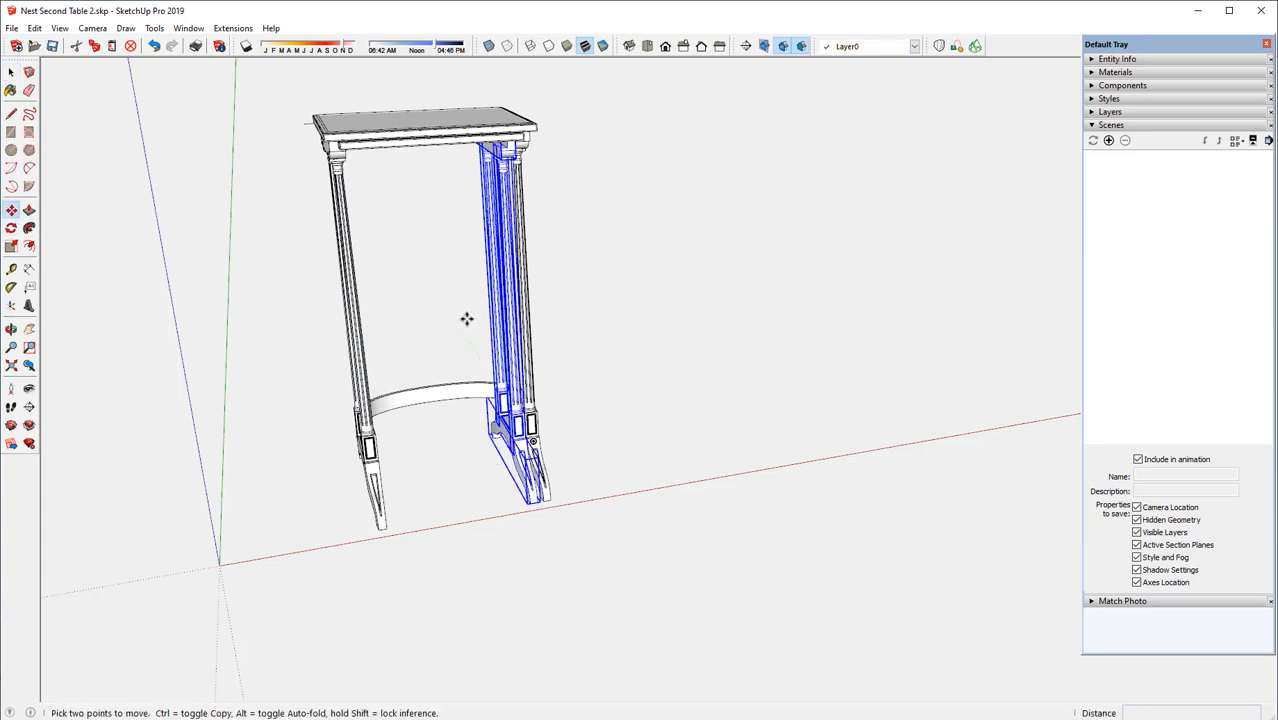
pyautogui.press('ctrl')
pyautogui.click(490, 306)
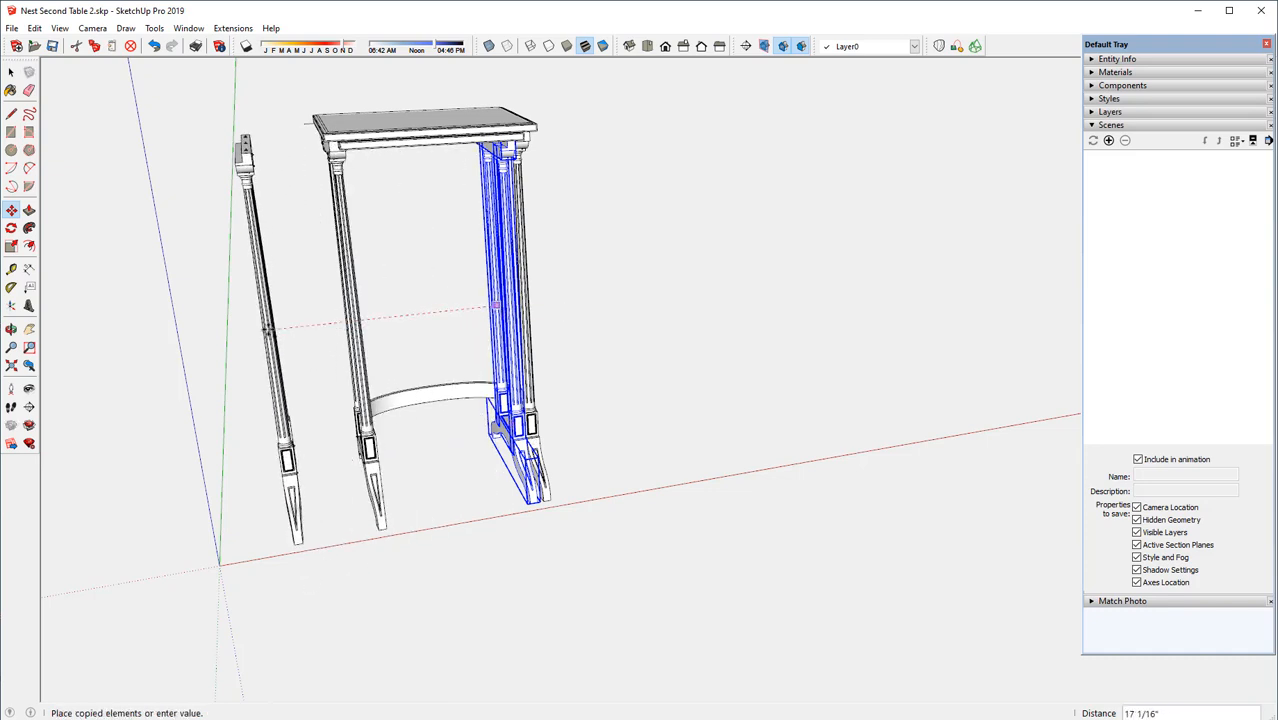
pyautogui.click(267, 331)
# Flip the copied leg assembly along its red direction
pyautogui.rightClick(267, 331)
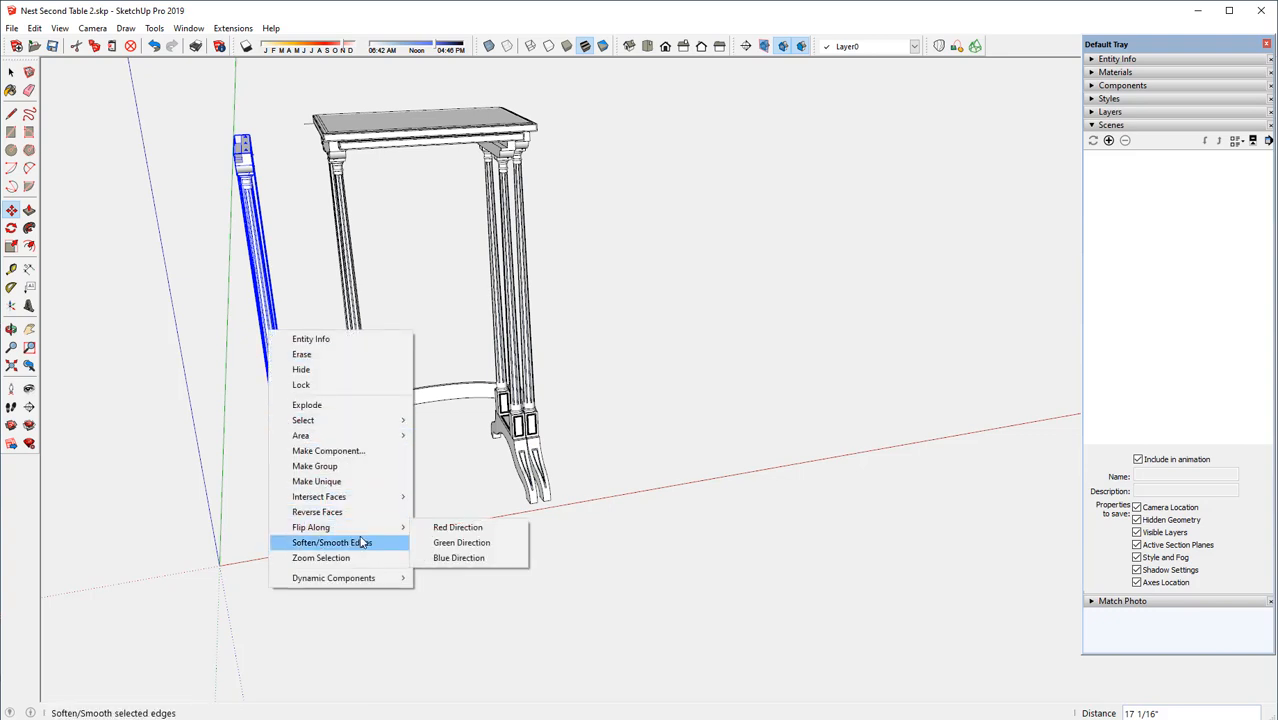
pyautogui.moveTo(385, 530)
pyautogui.click(457, 527)
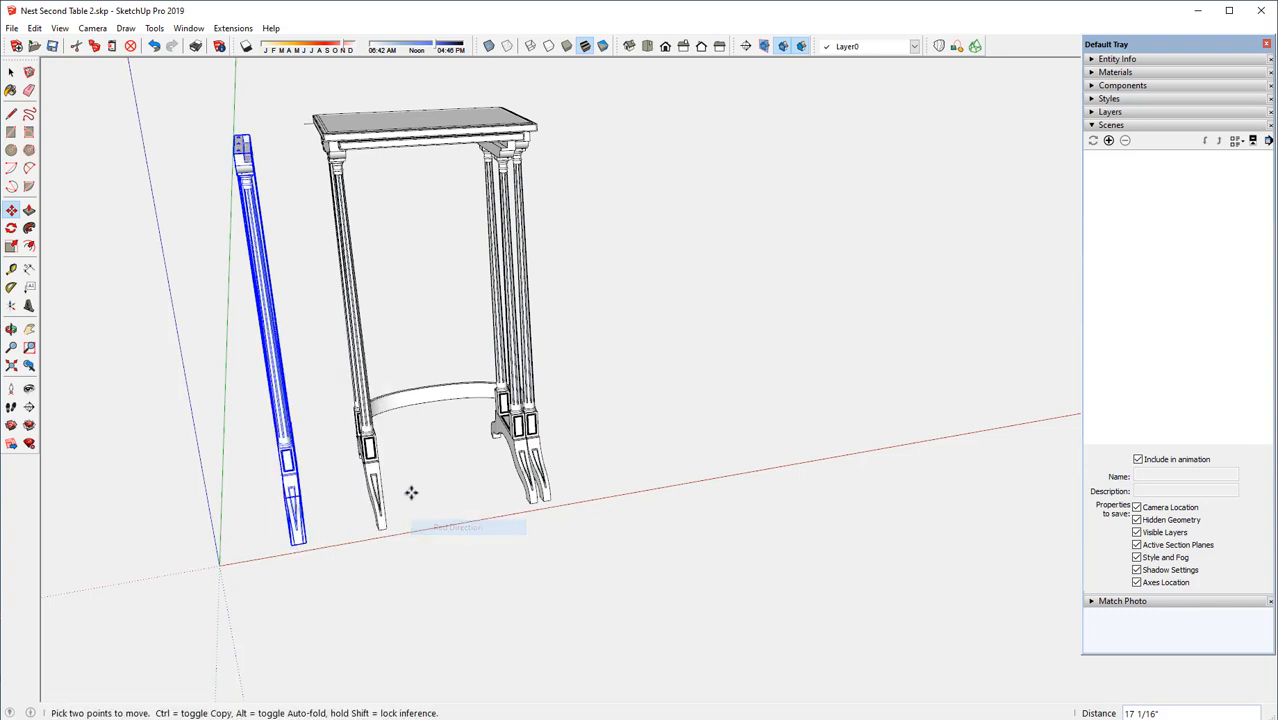
# Move the flipped leg assembly about 6 25/32" along the red axis by its foot corner, against the inner side of the first table's legs
pyautogui.moveTo(397, 505); pyautogui.dragTo(245, 471, button='middle')
pyautogui.press('m')
pyautogui.scroll(1, 269, 493)
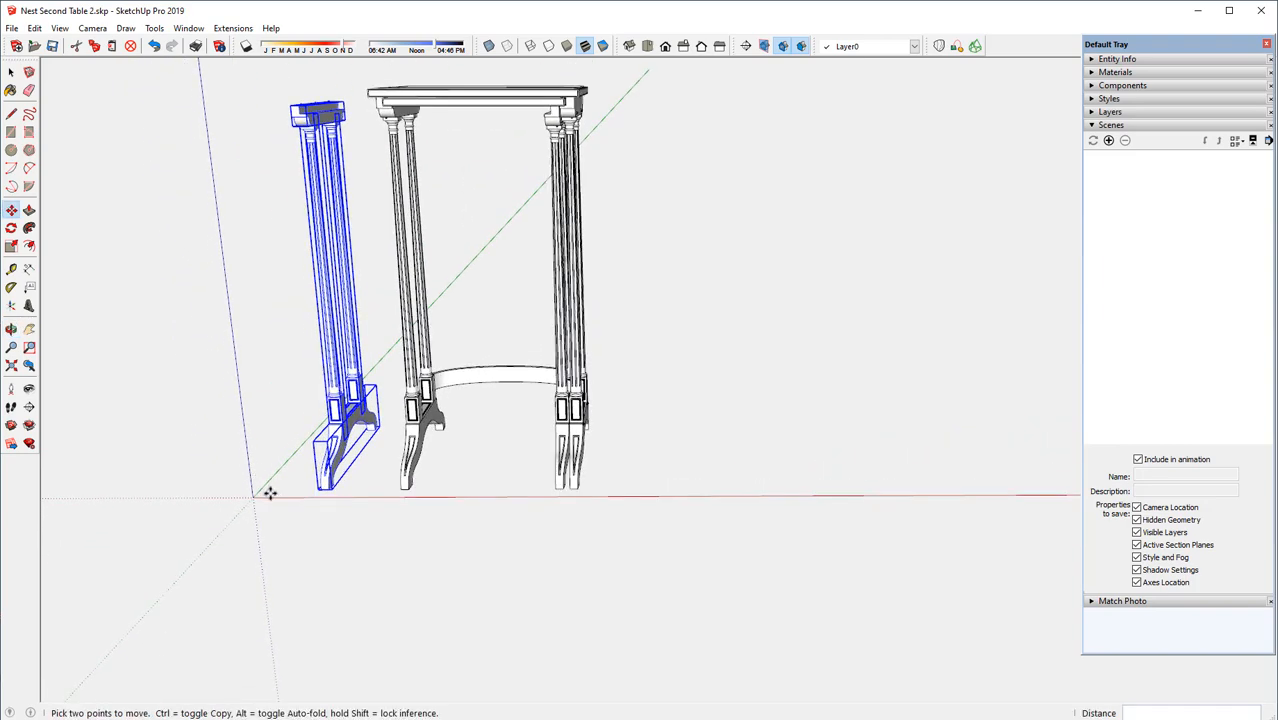
pyautogui.scroll(4, 312, 415)
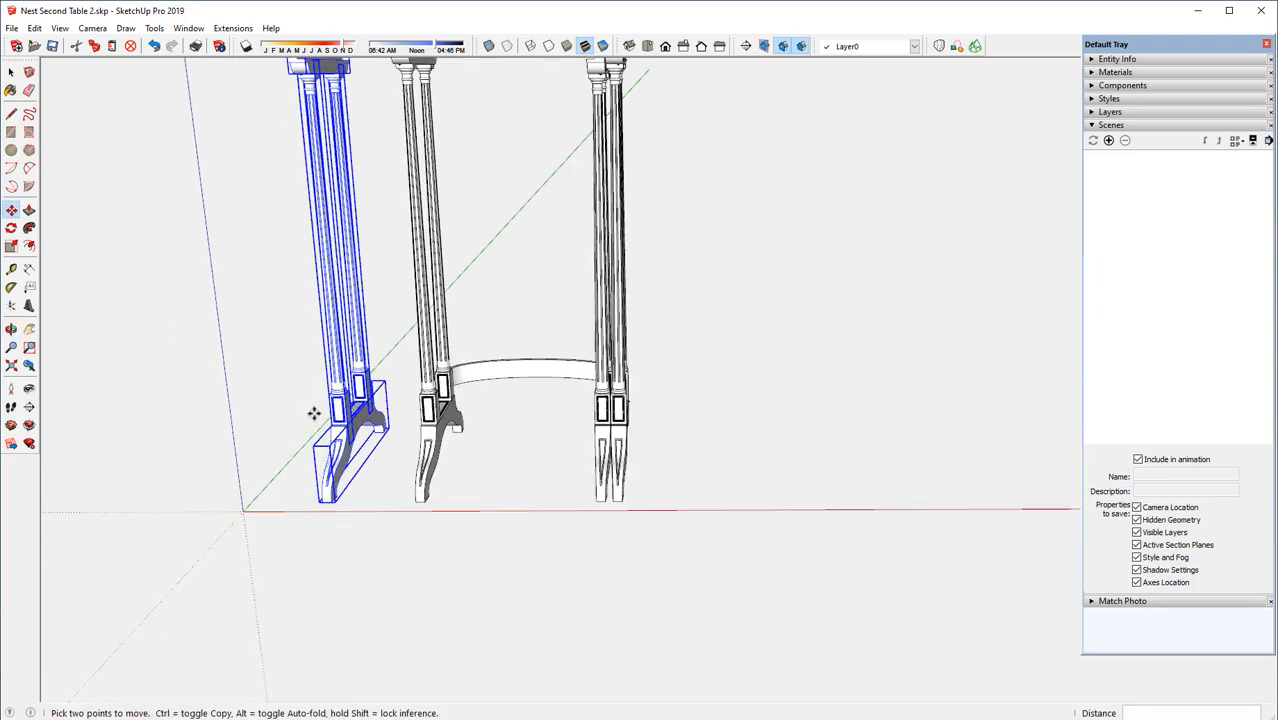
pyautogui.scroll(4, 320, 415)
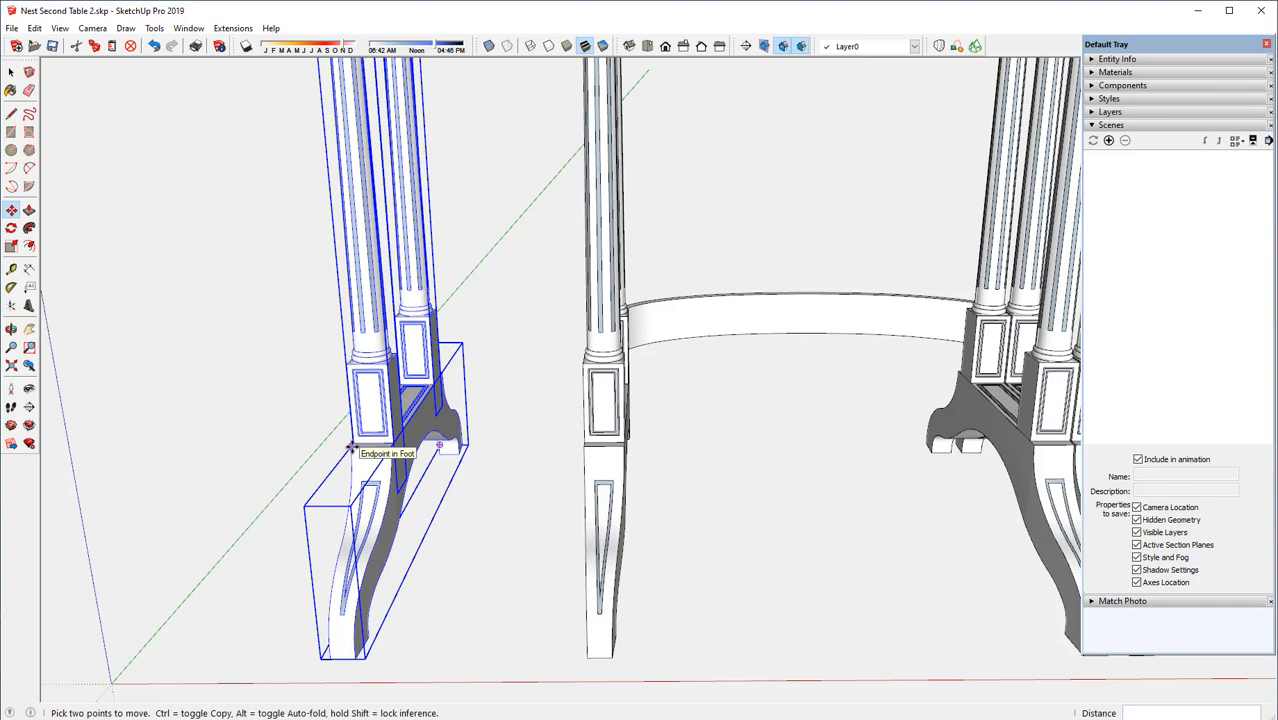
pyautogui.click(352, 448)
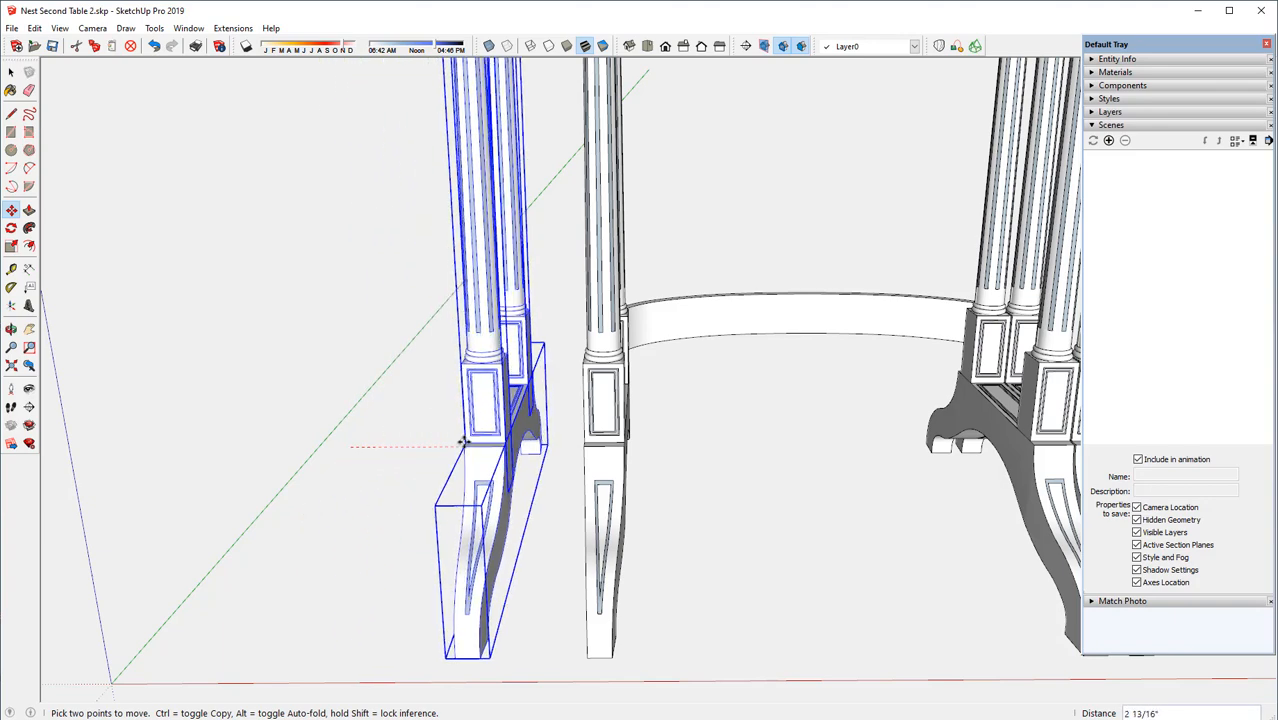
pyautogui.click(622, 447)
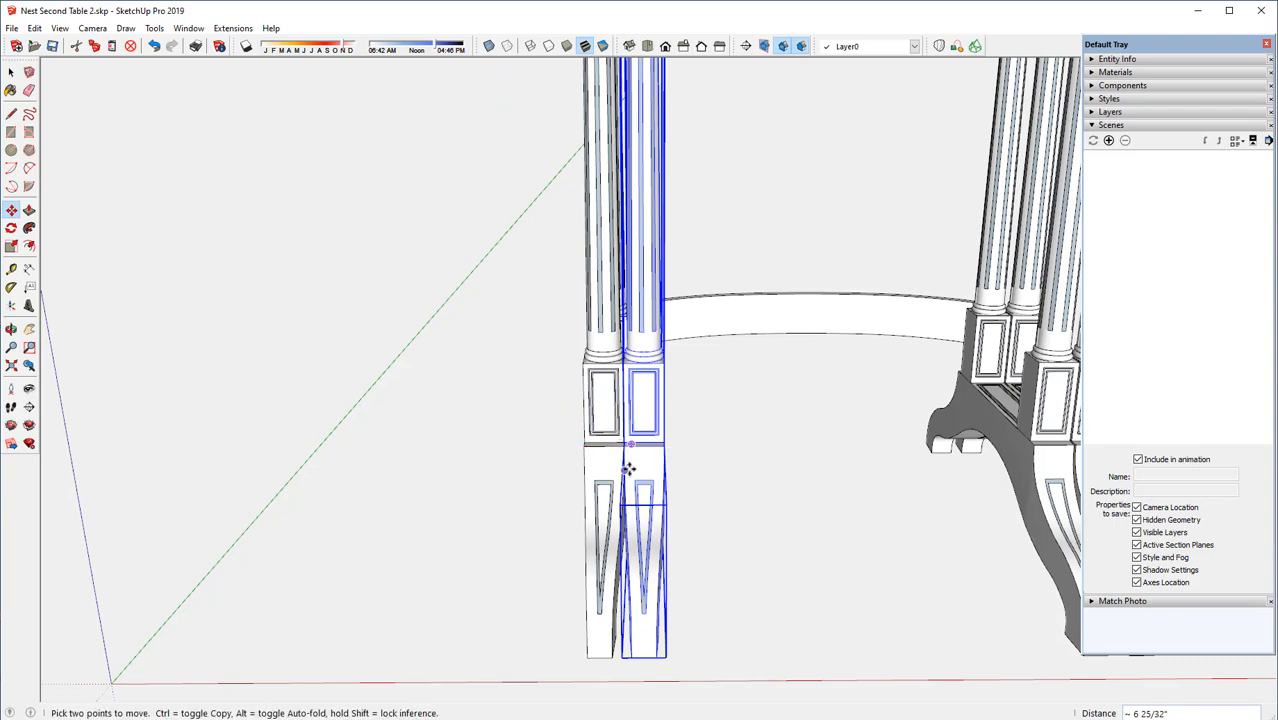
# Shift the flipped leg assembly 1/32" inward along the red axis to leave clearance from the first table's legs
pyautogui.scroll(4, 630, 461)
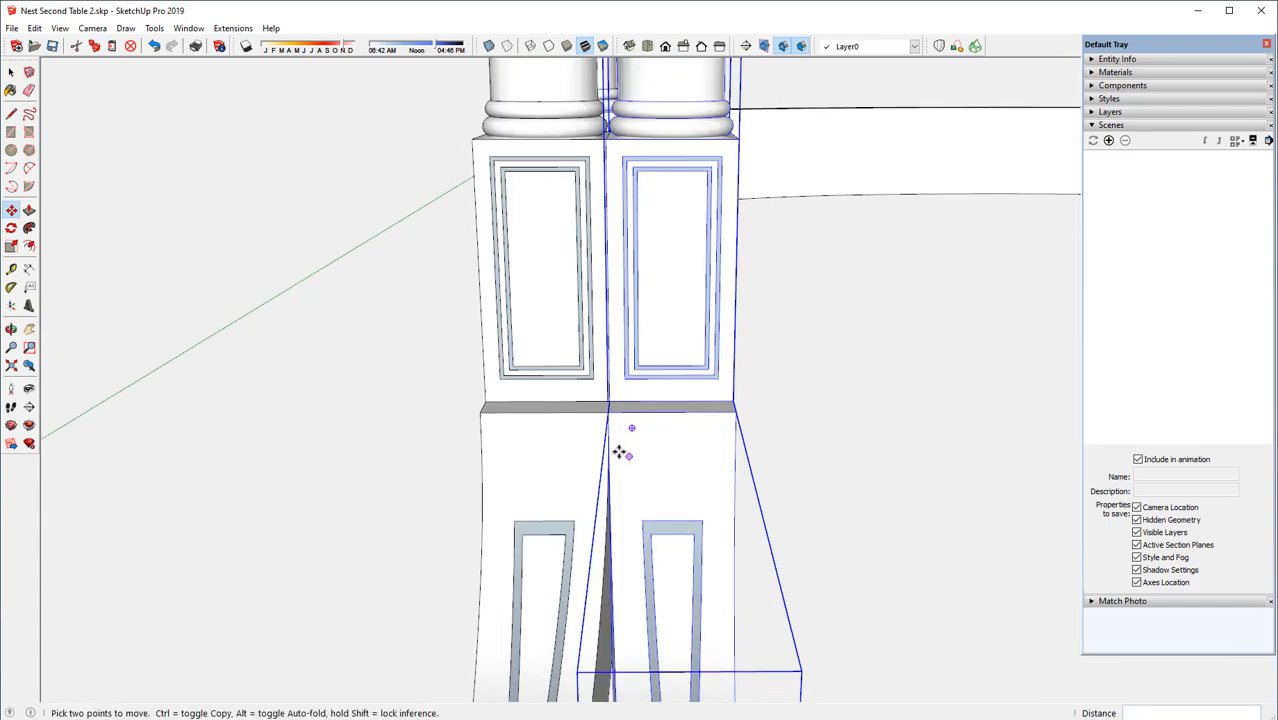
pyautogui.click(607, 412)
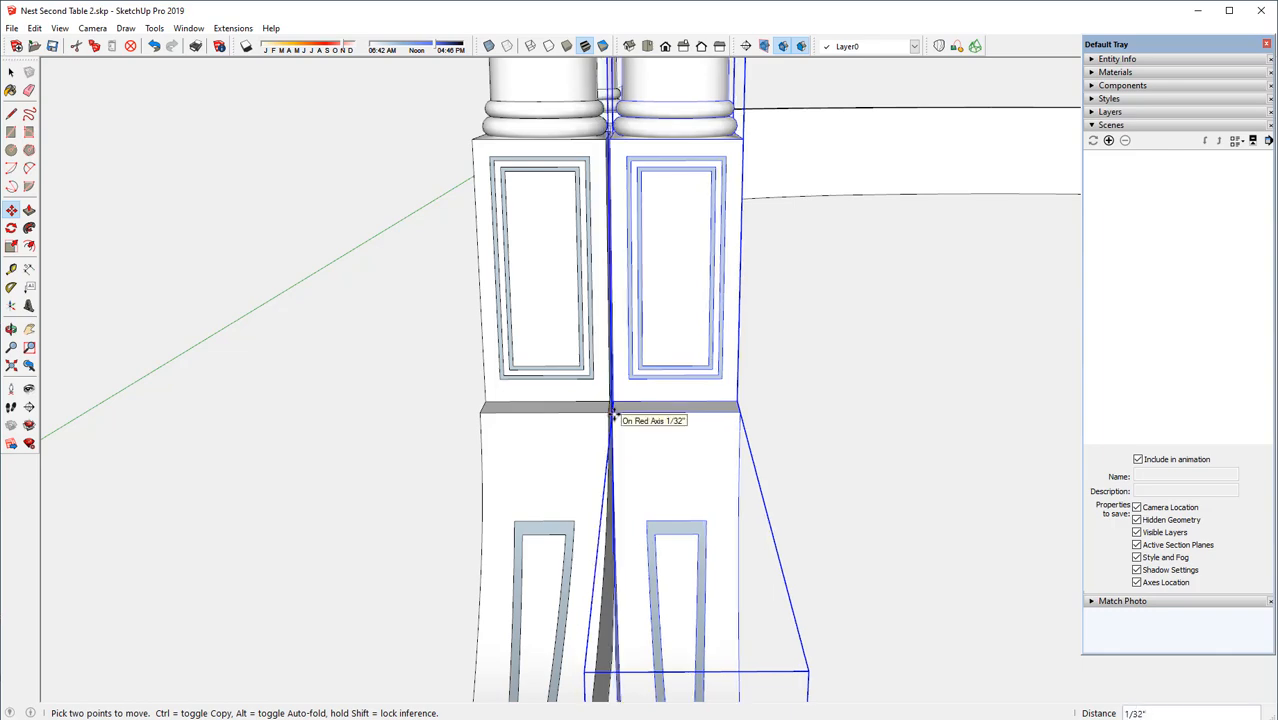
pyautogui.scroll(-4, 546, 425)
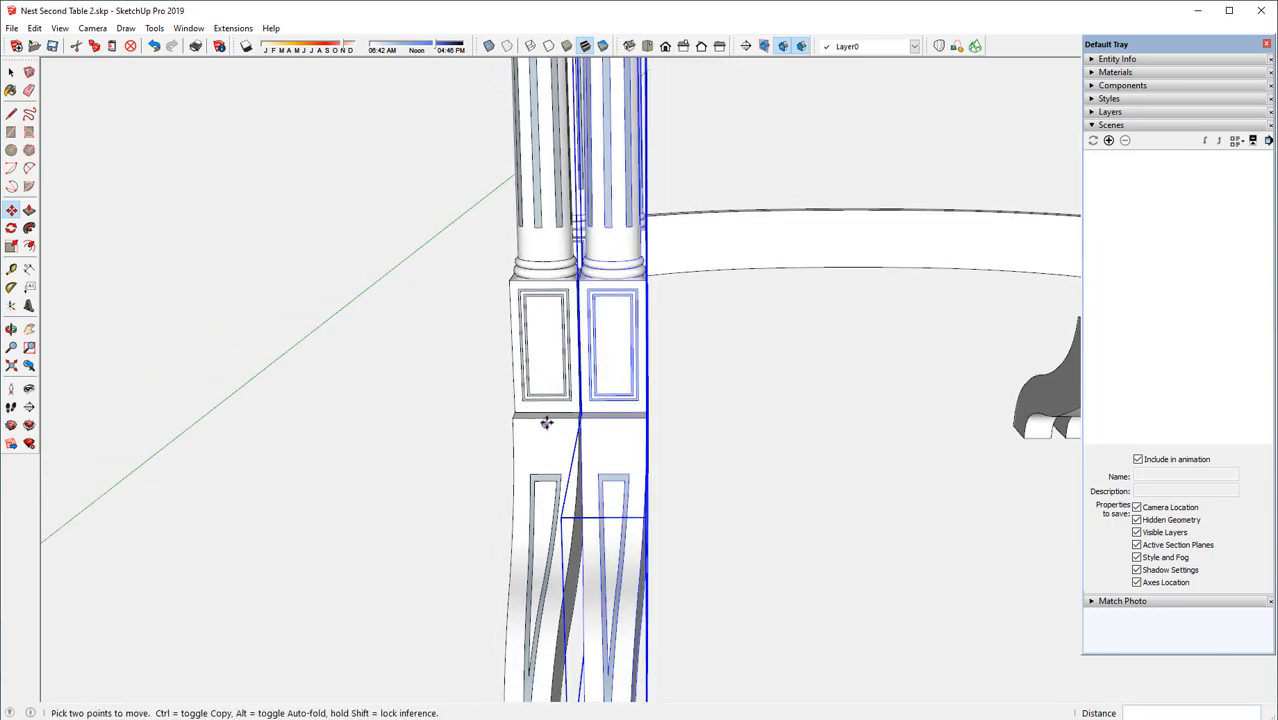
pyautogui.scroll(-5, 546, 425)
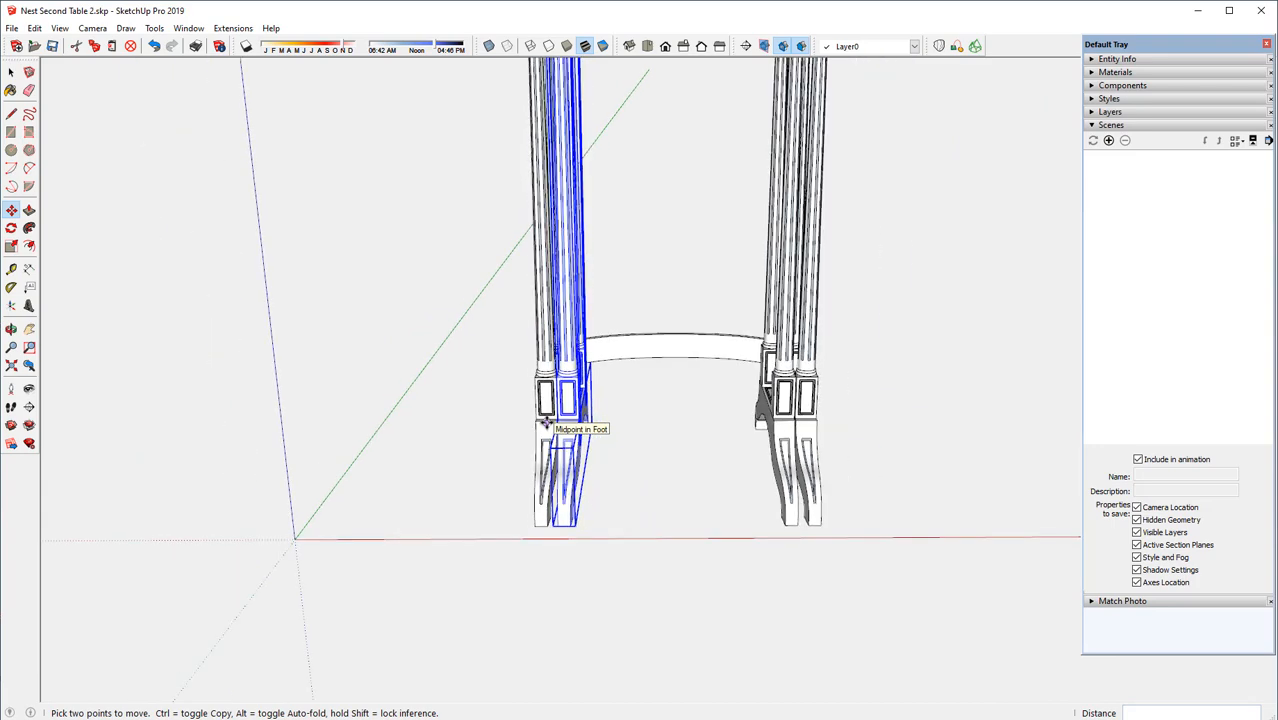
pyautogui.scroll(-2, 546, 424)
pyautogui.scroll(-3, 565, 508)
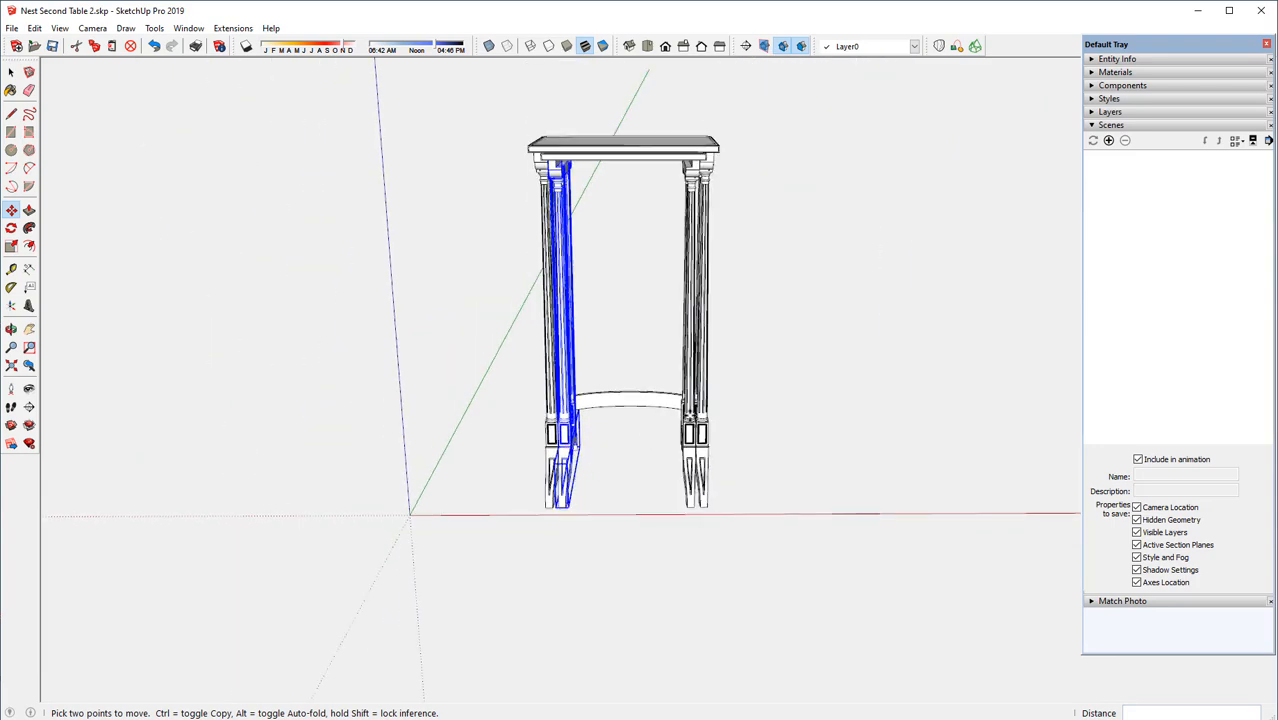
# Clear the selection of the flipped leg assembly
pyautogui.moveTo(712, 398); pyautogui.dragTo(354, 468, button='middle')
pyautogui.press('m')
pyautogui.scroll(2, 627, 370)
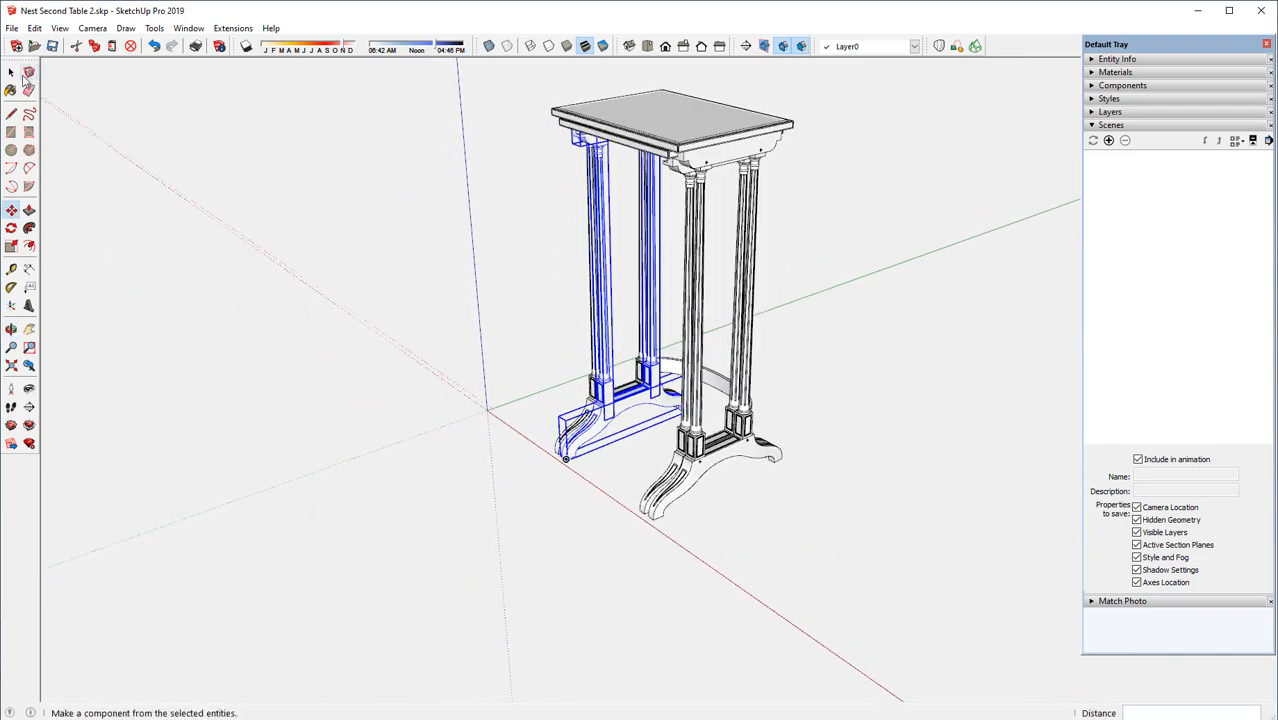
pyautogui.click(11, 72)
pyautogui.click(838, 225)
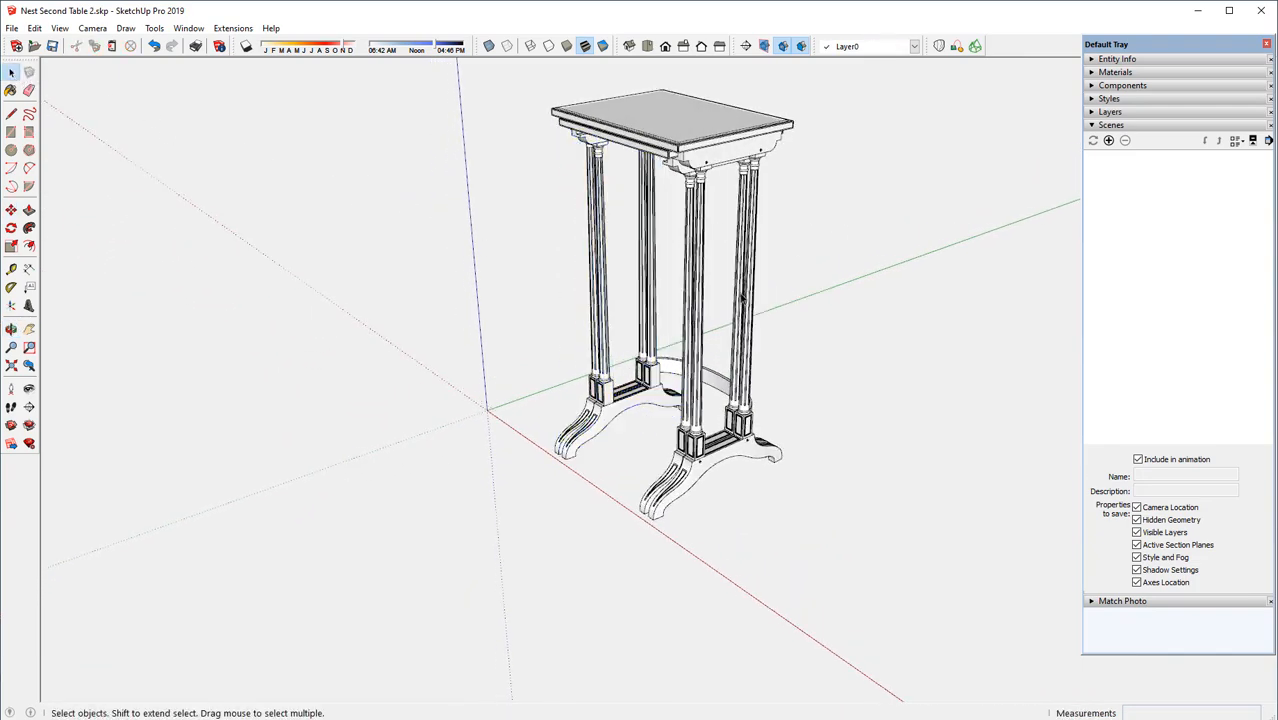
# Copy the first table's curved connecting stretcher about 11/16" inward along the green axis
pyautogui.scroll(2, 707, 237)
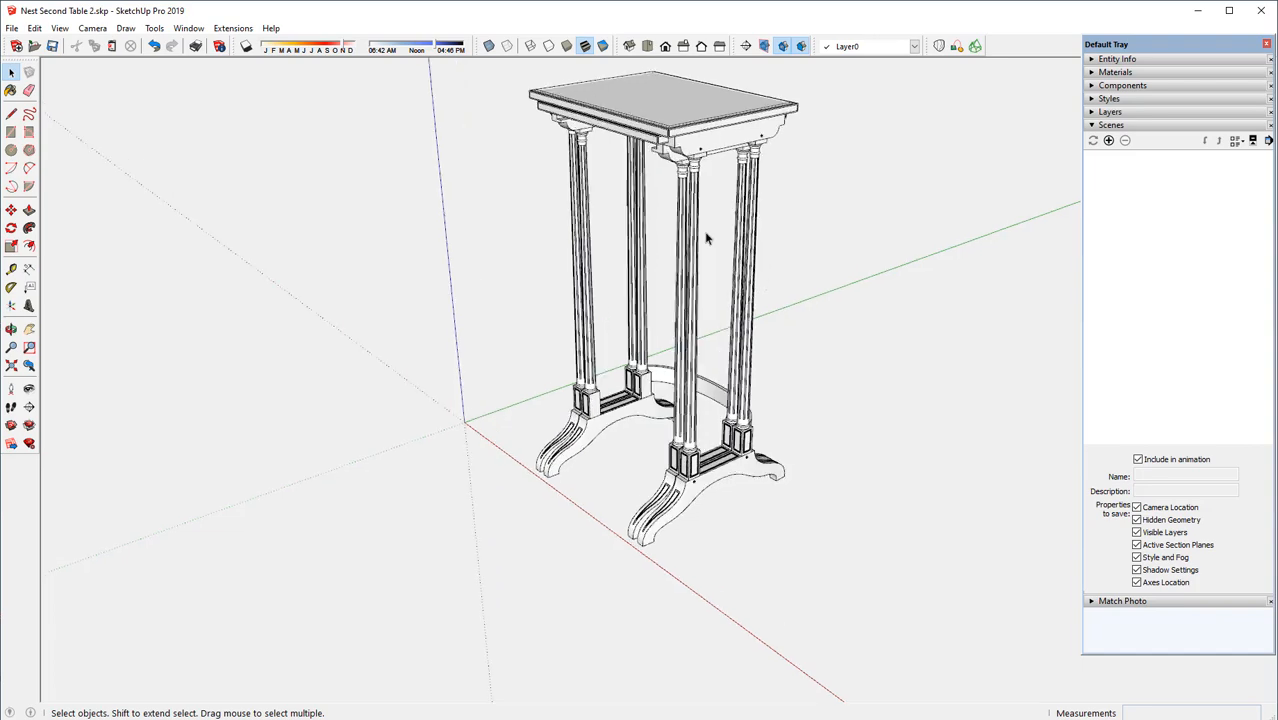
pyautogui.click(716, 420)
pyautogui.moveTo(716, 422); pyautogui.dragTo(159, 438, button='middle')
pyautogui.scroll(2, 712, 530)
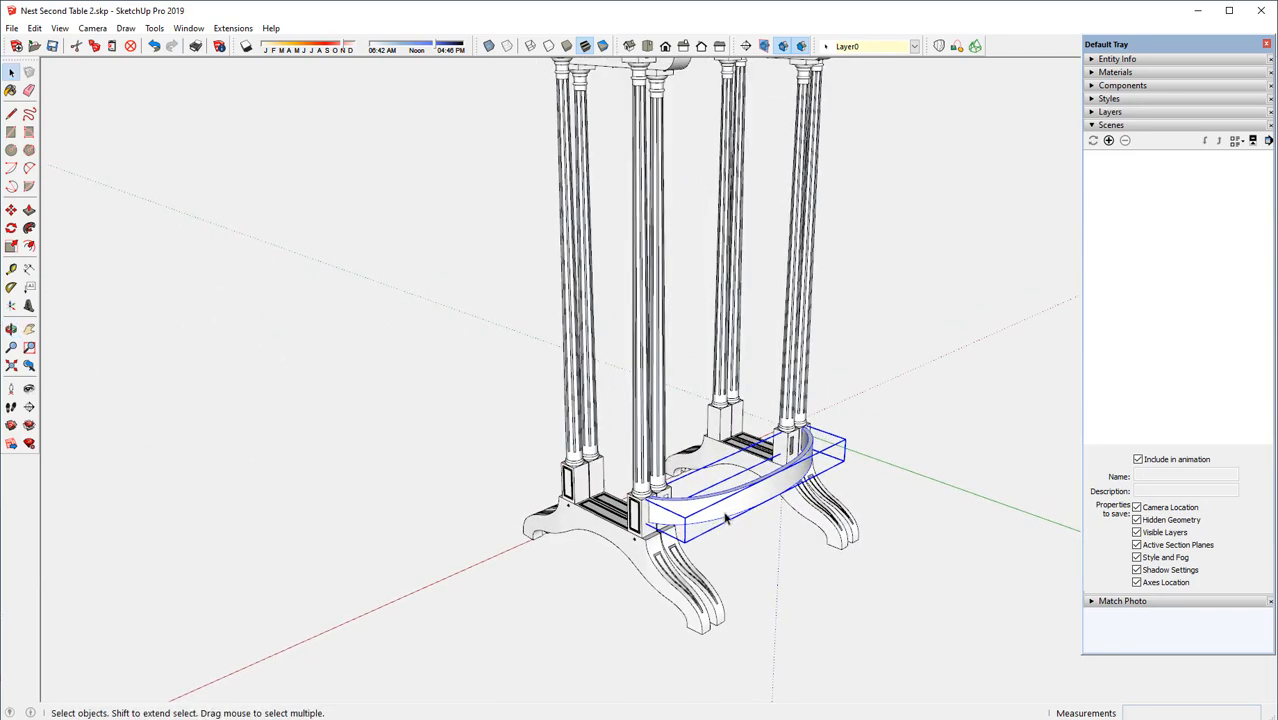
pyautogui.scroll(1, 731, 514)
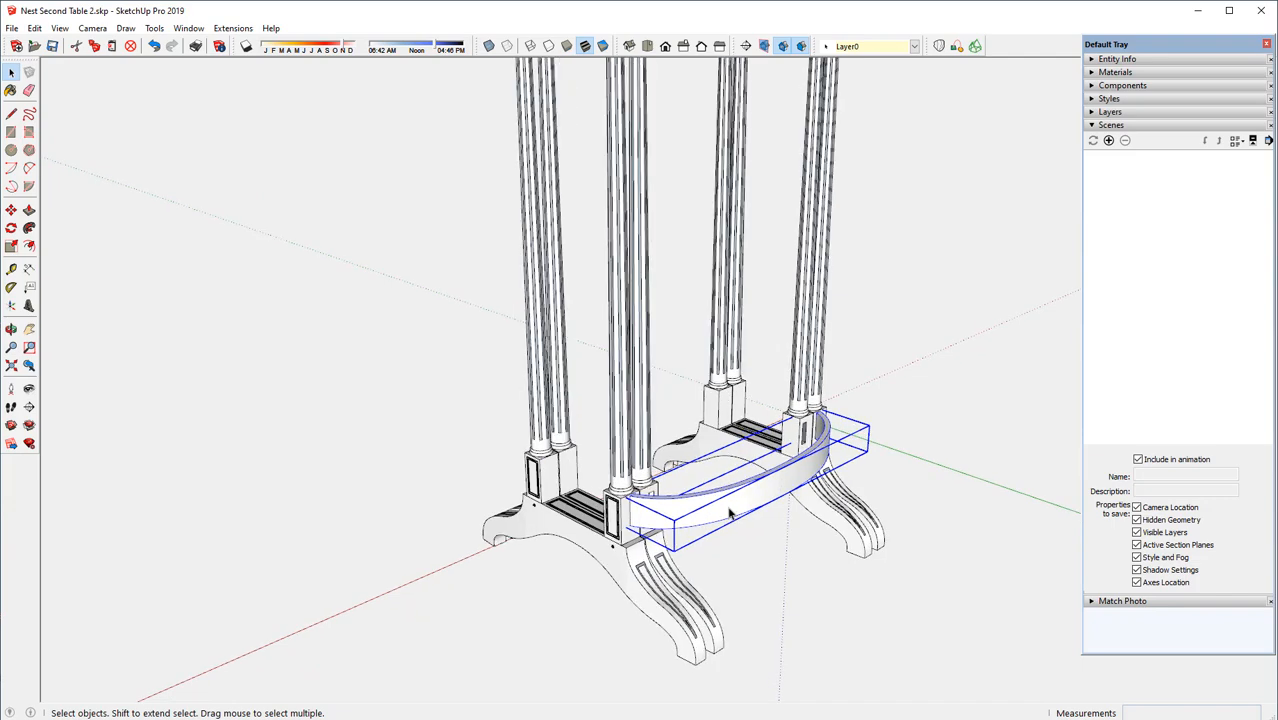
pyautogui.scroll(1, 731, 514)
pyautogui.scroll(1, 731, 514)
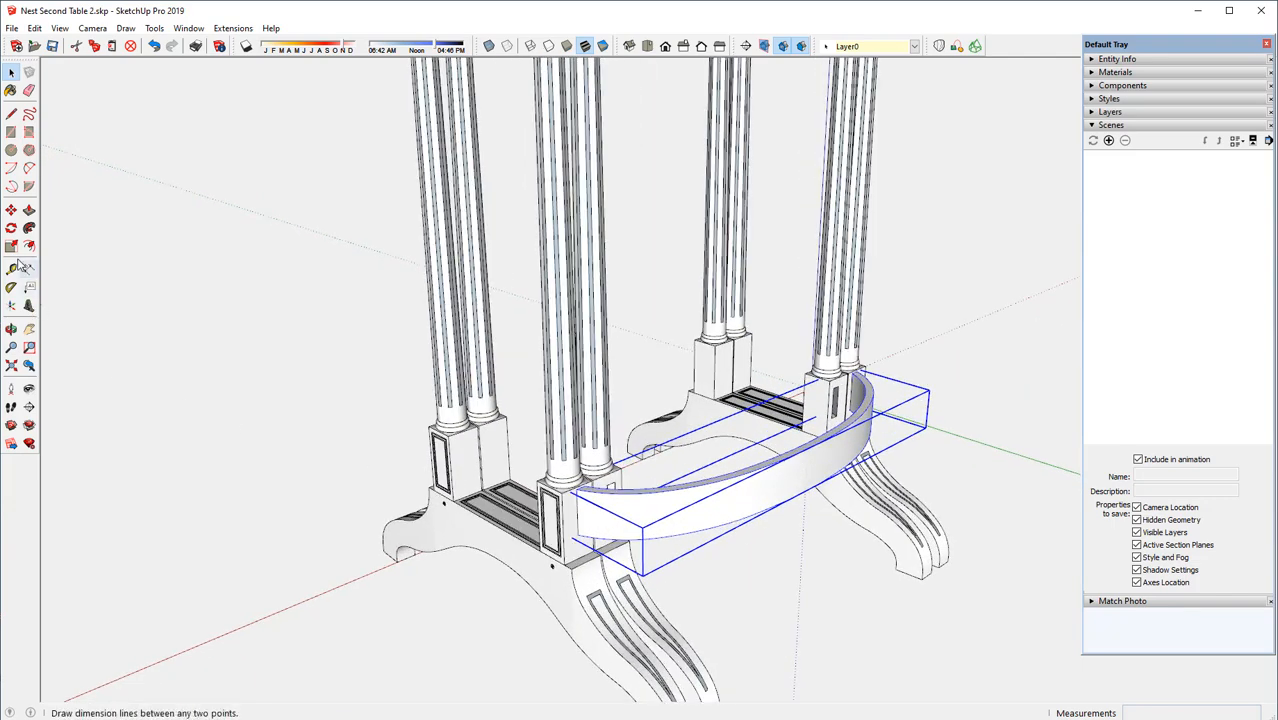
pyautogui.click(11, 211)
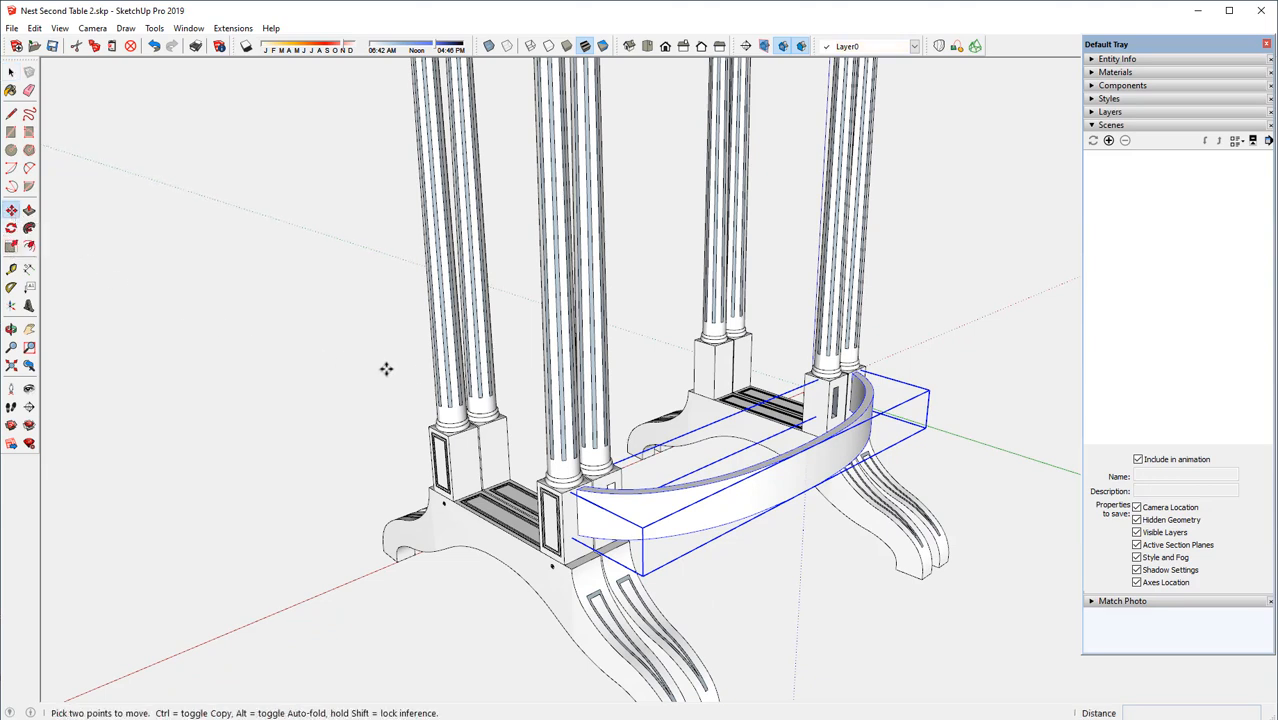
pyautogui.click(815, 447)
pyautogui.press('ctrl')
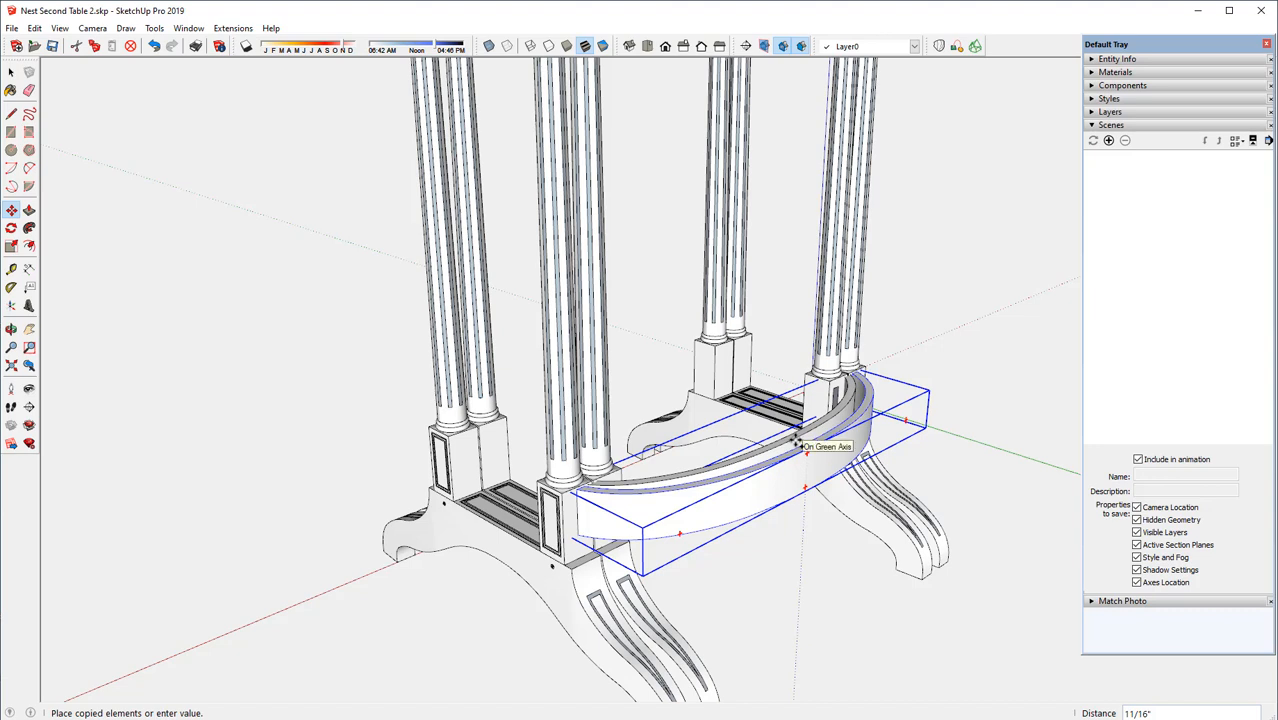
pyautogui.click(797, 441)
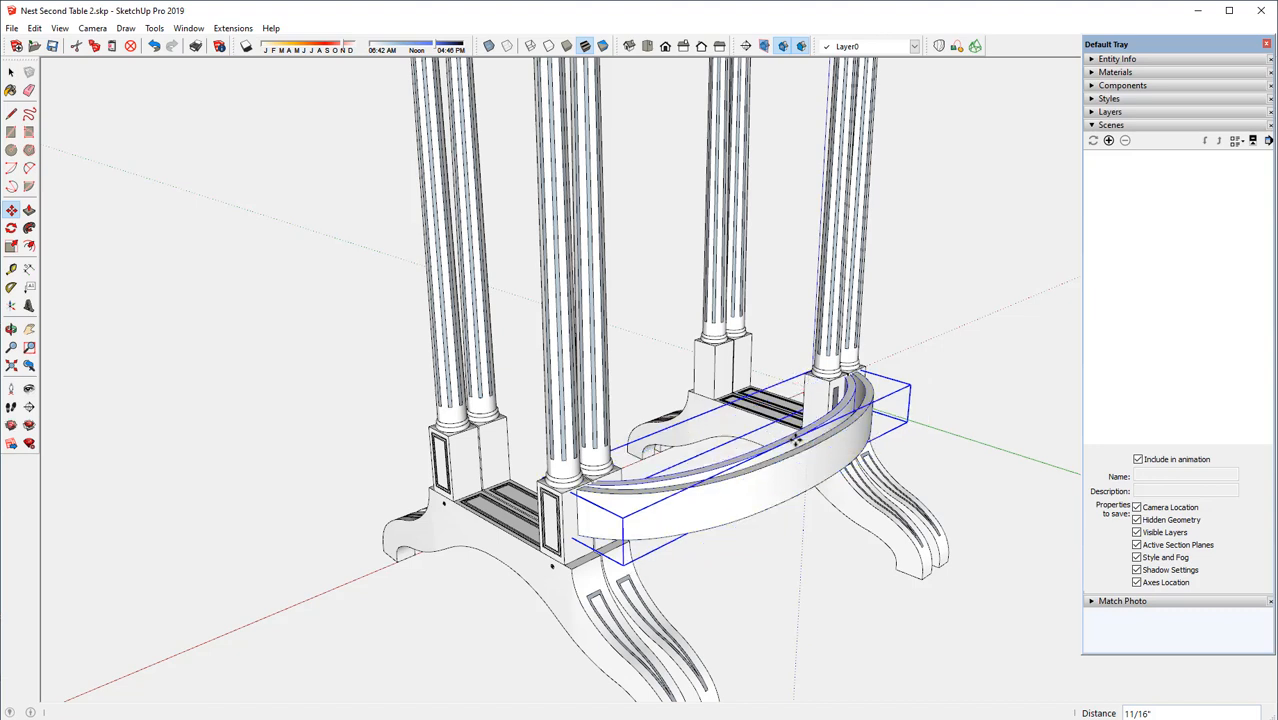
# Make the copied stretcher unique and move it about 4 1/8" outward along the green axis, clear of the original
pyautogui.rightClick(797, 441)
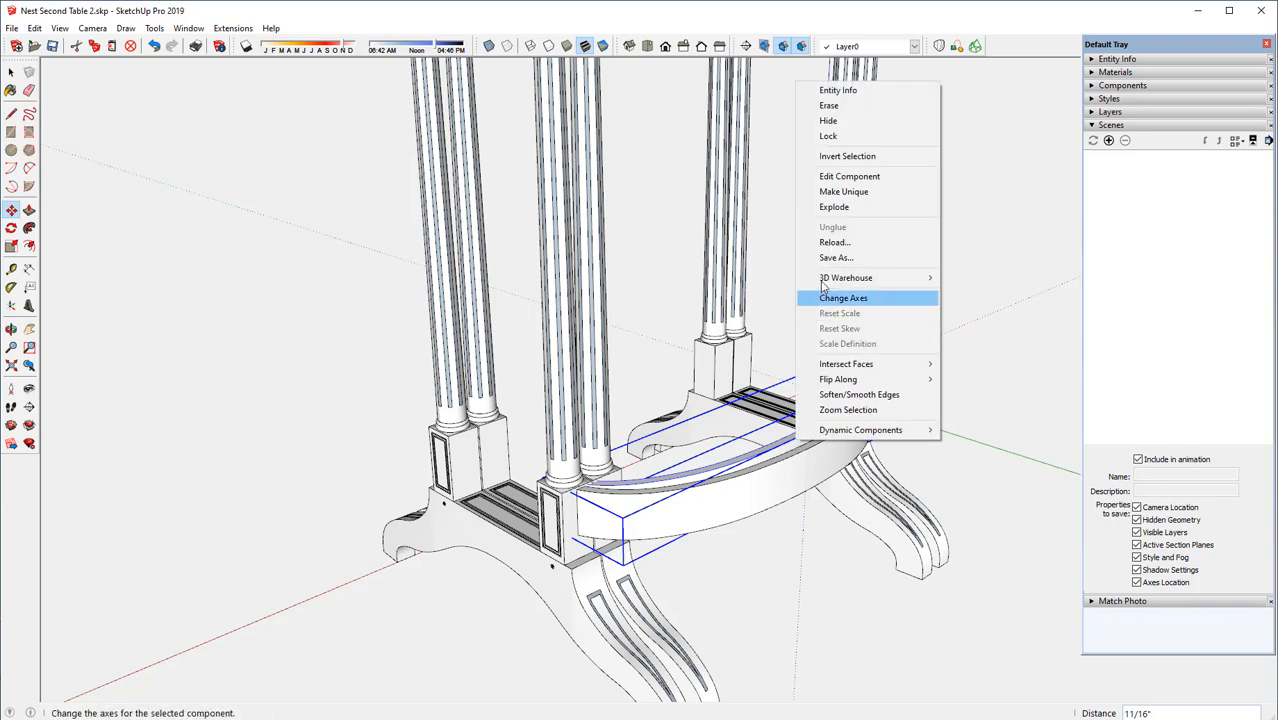
pyautogui.click(843, 193)
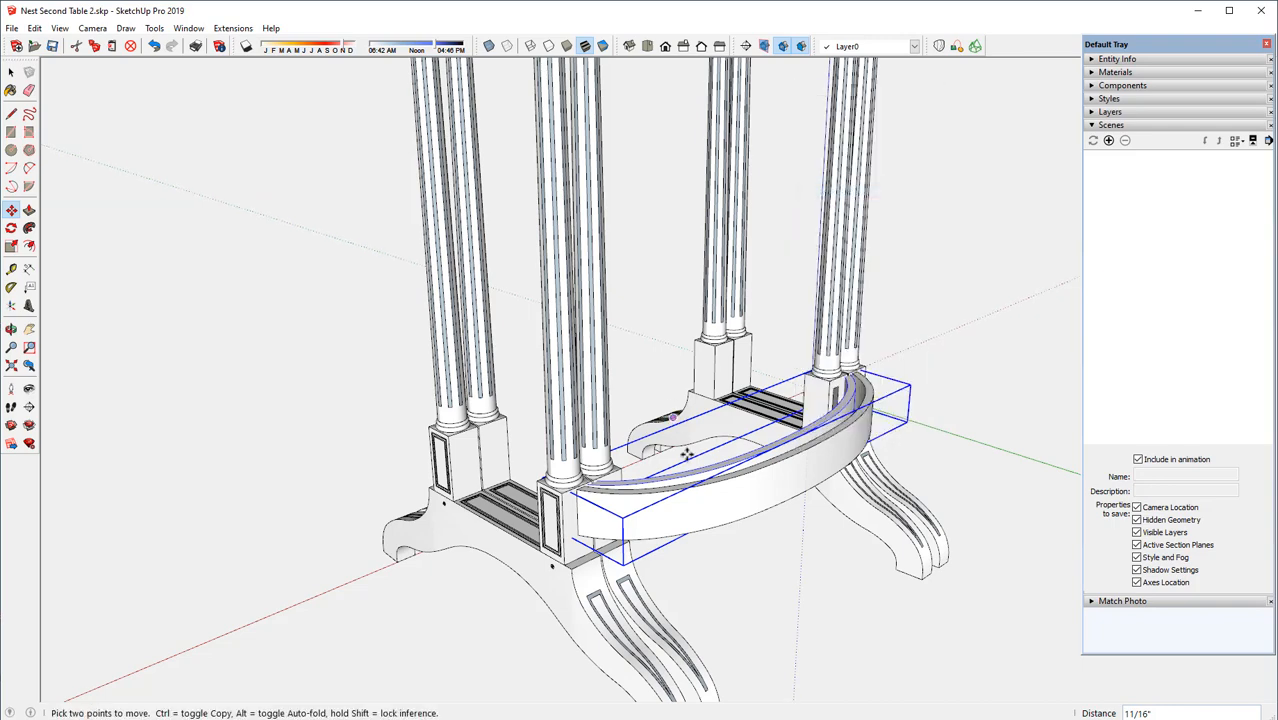
pyautogui.moveTo(730, 482); pyautogui.dragTo(883, 519, button='middle')
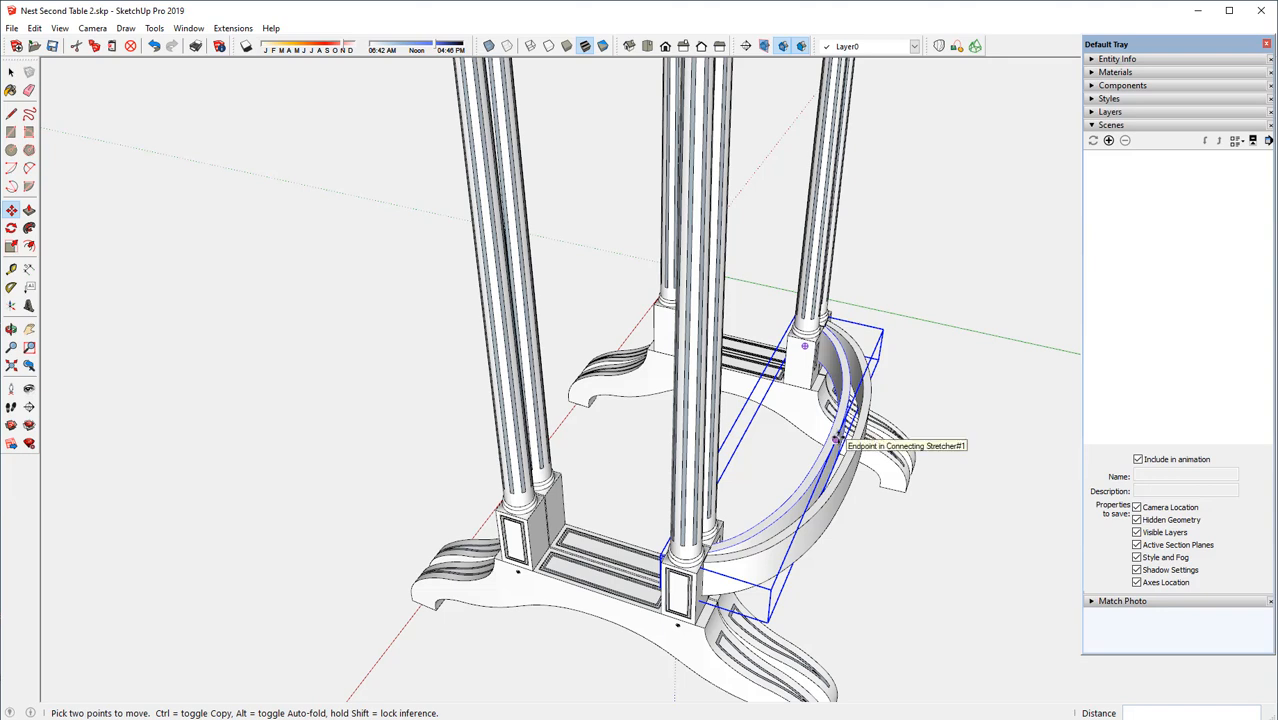
pyautogui.click(837, 440)
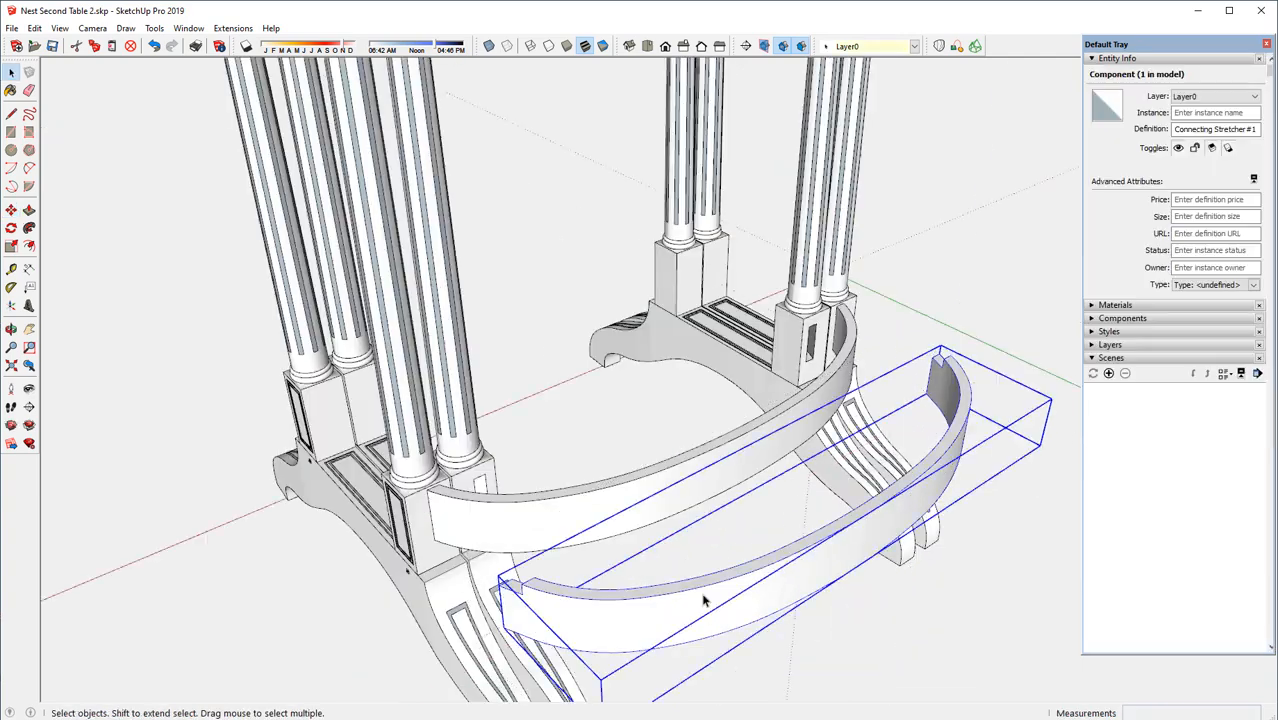
# Open the copied stretcher and scale all its geometry to about 0.83 along the red axis about its center
pyautogui.tripleClick(703, 600)
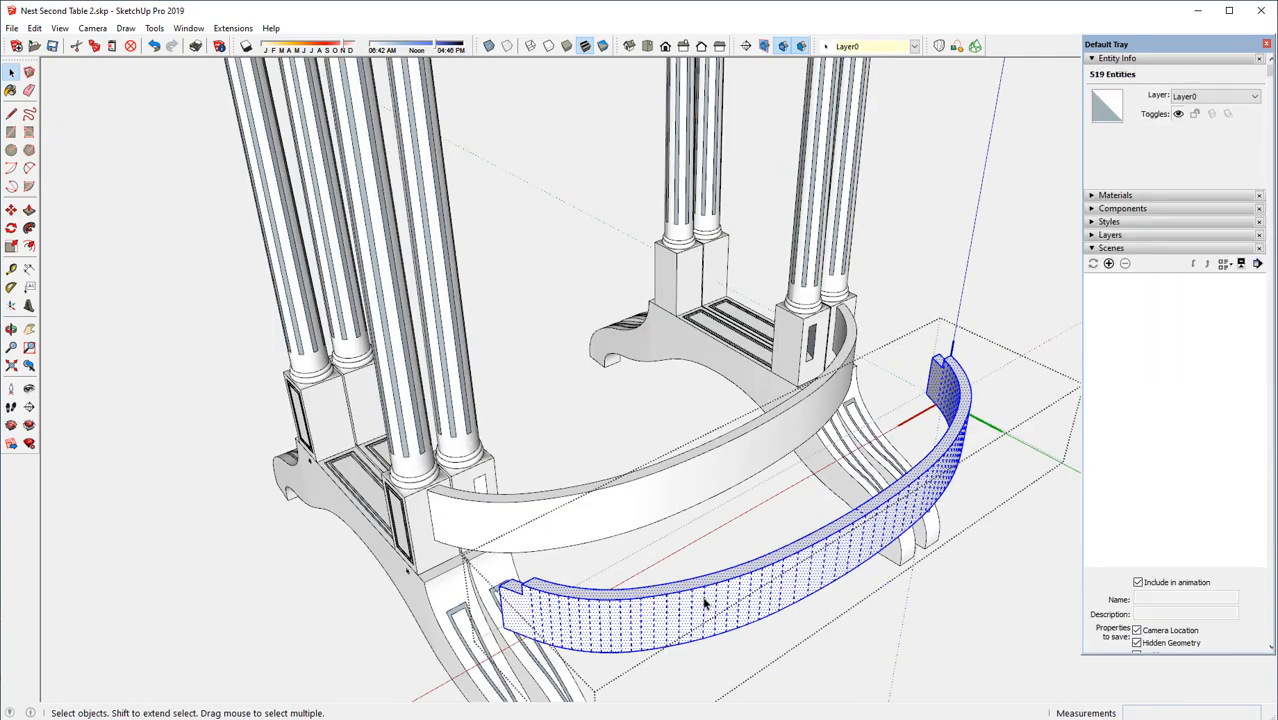
pyautogui.click(10, 249)
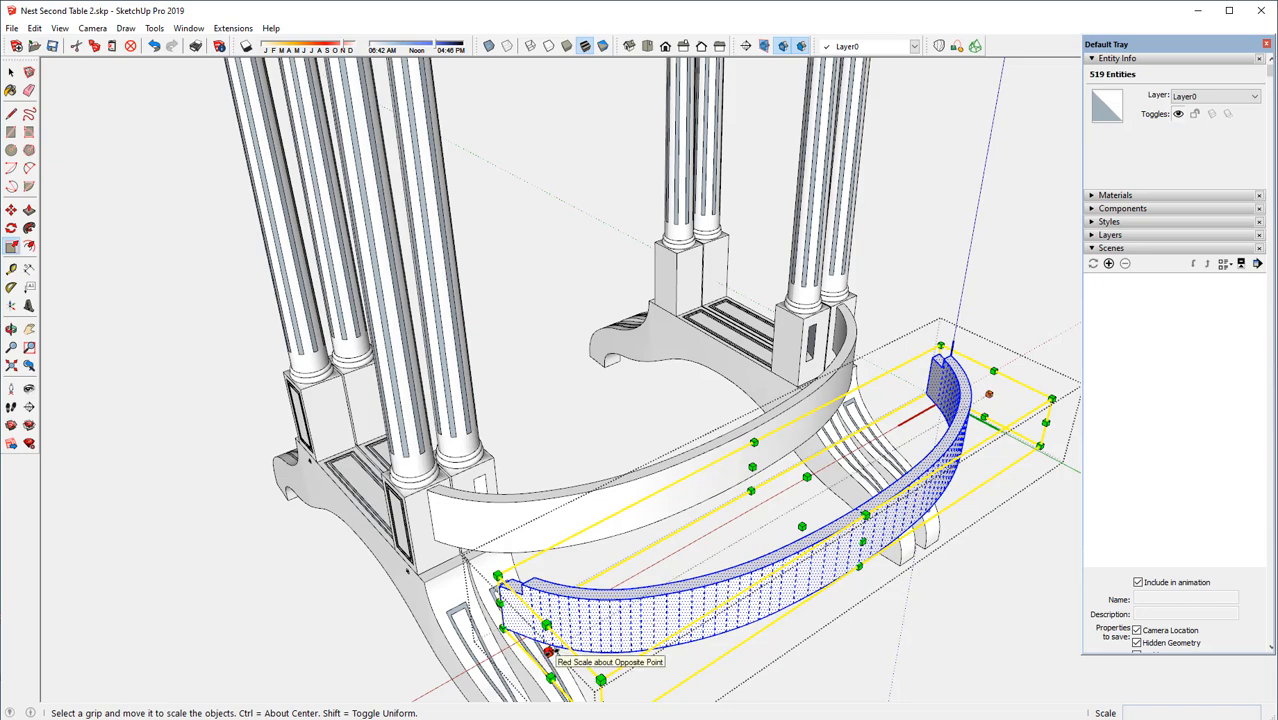
pyautogui.press('ctrl')
pyautogui.keyDown('ctrl'); pyautogui.moveTo(548, 652); pyautogui.dragTo(526, 651); pyautogui.keyUp('ctrl')
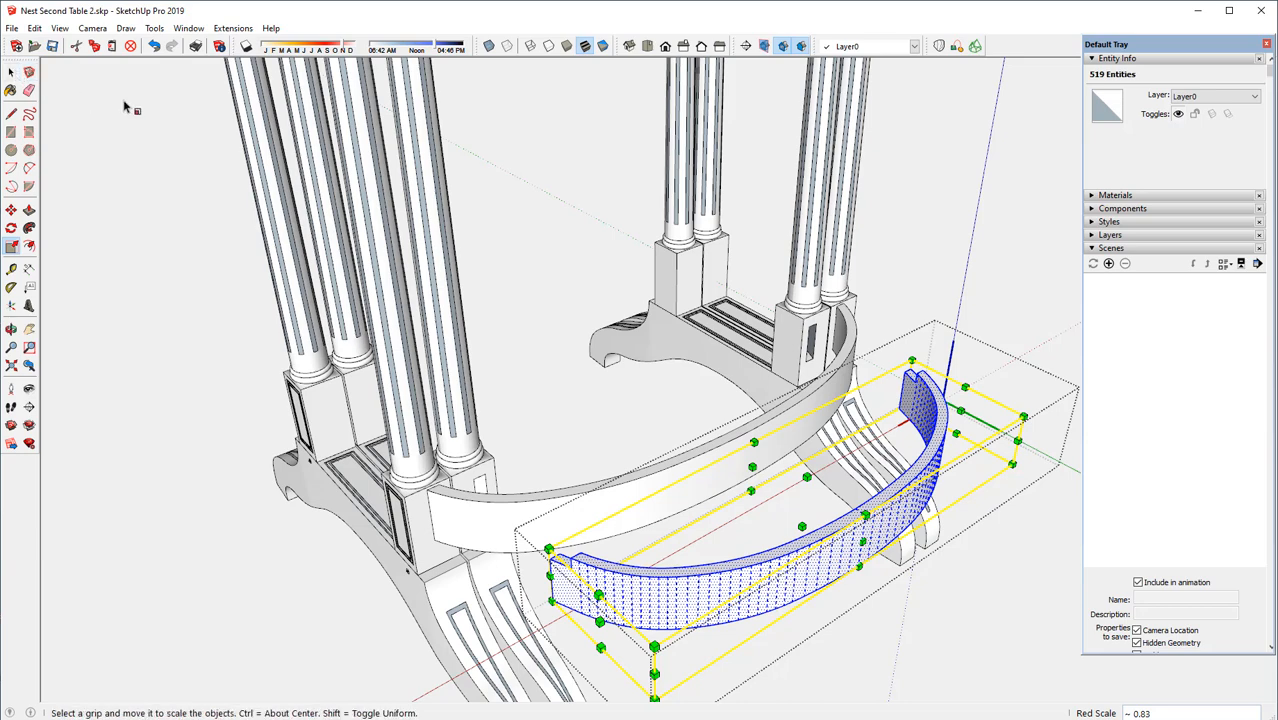
pyautogui.press('space')
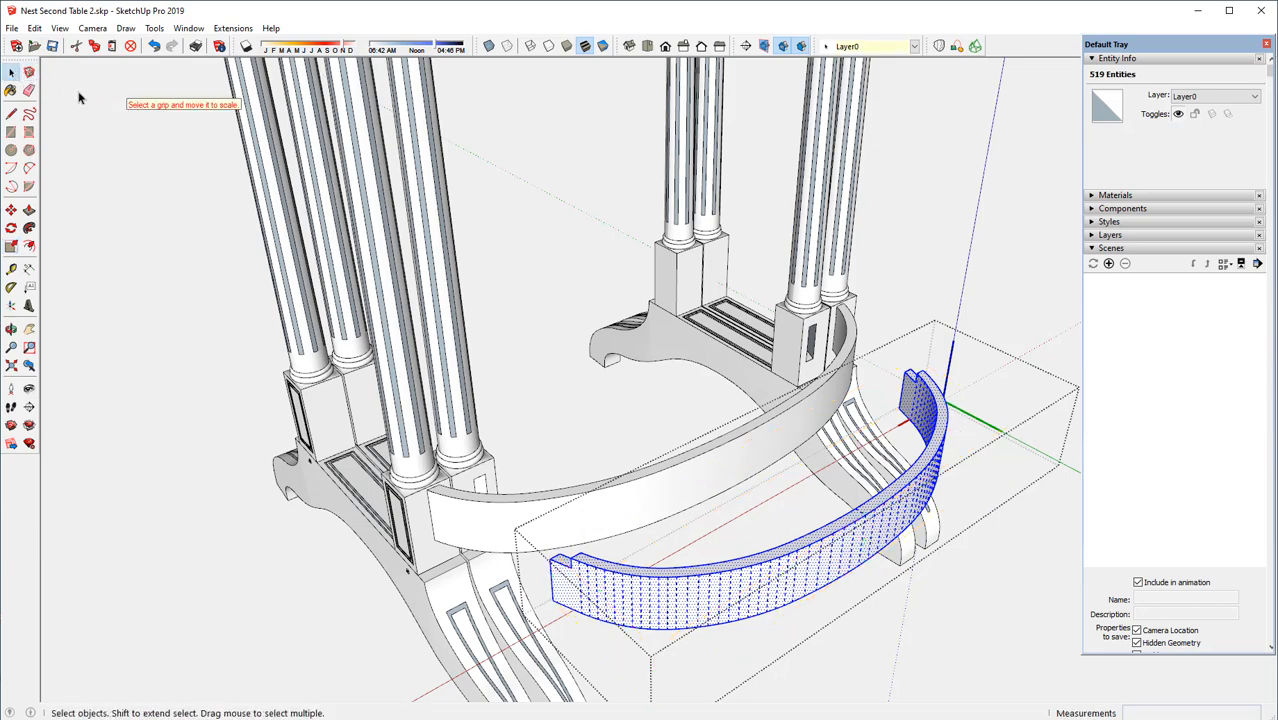
pyautogui.click(150, 128)
# Move the shortened stretcher about 3 7/16" back along the green axis, against the inner side of the original stretcher
pyautogui.click(775, 578)
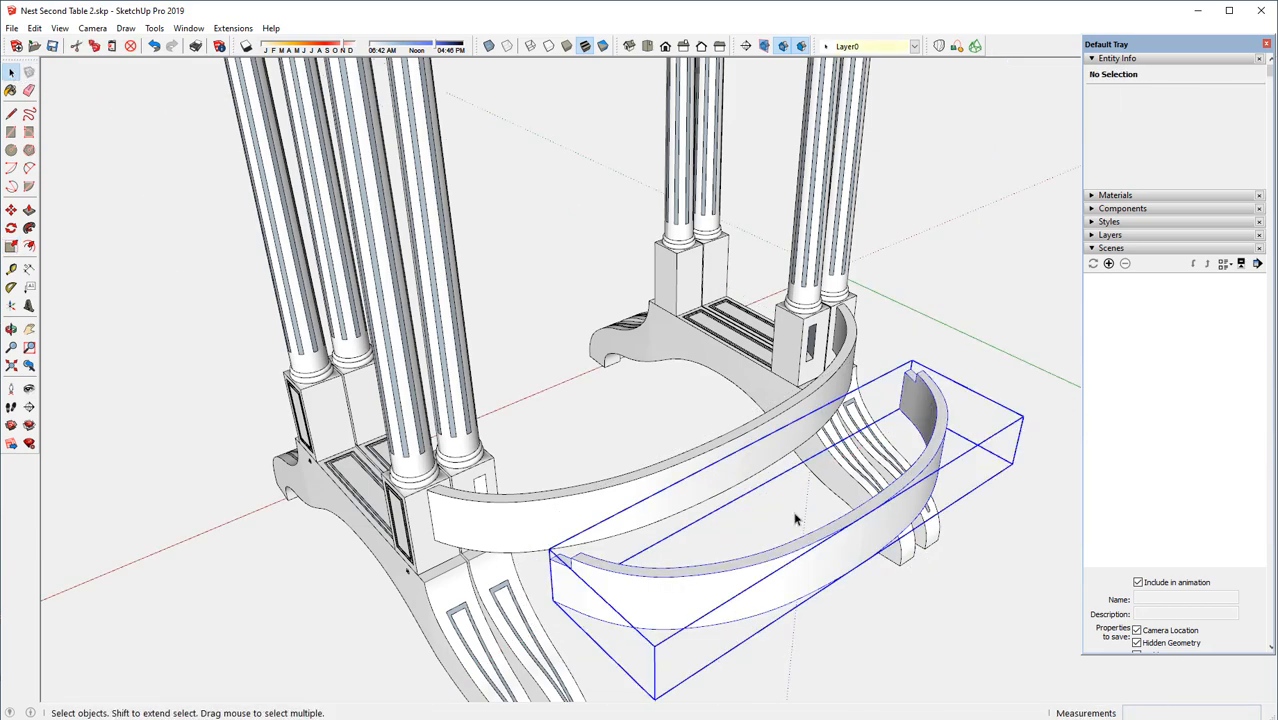
pyautogui.press('m')
pyautogui.click(871, 508)
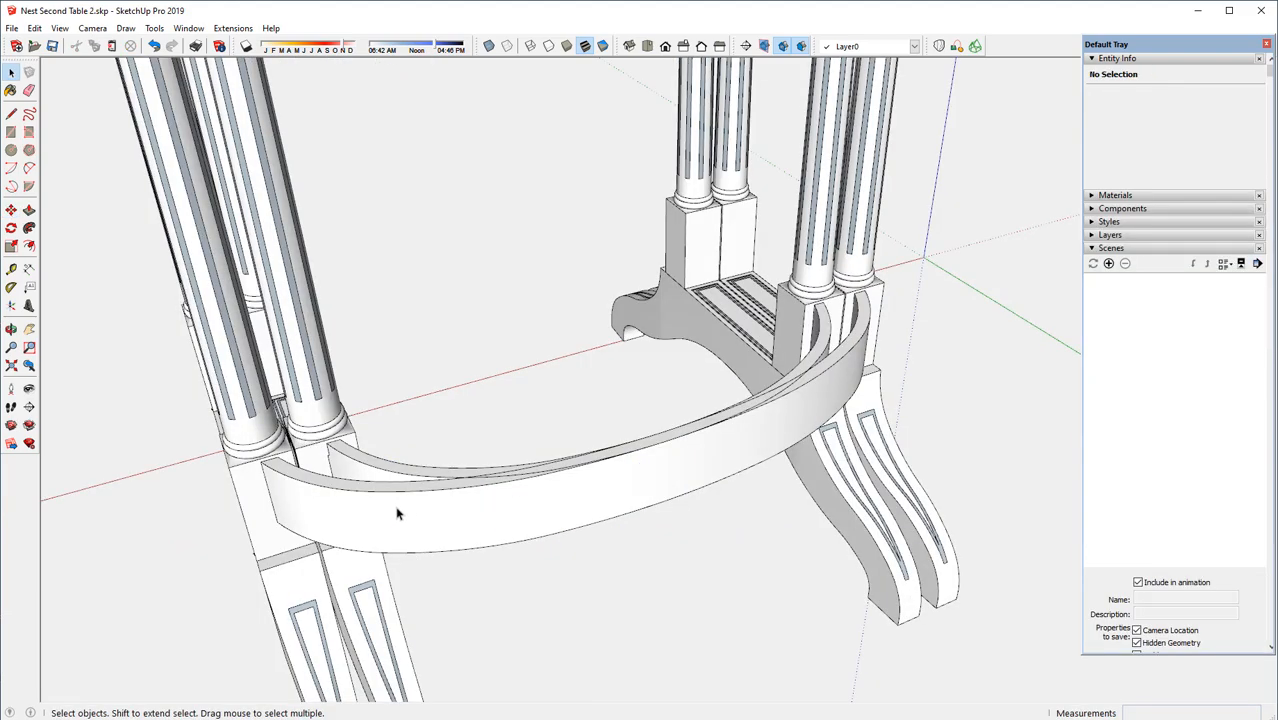
pyautogui.moveTo(399, 513); pyautogui.dragTo(851, 425, button='middle')
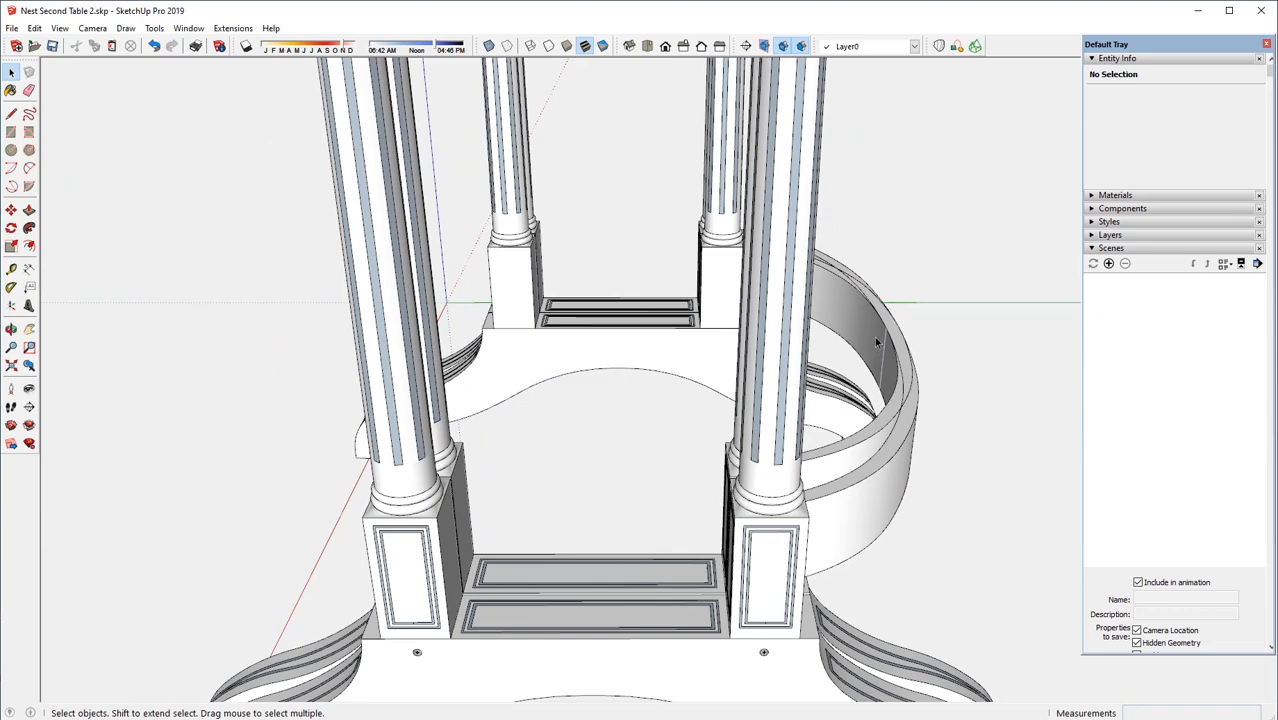
pyautogui.scroll(-3, 800, 292)
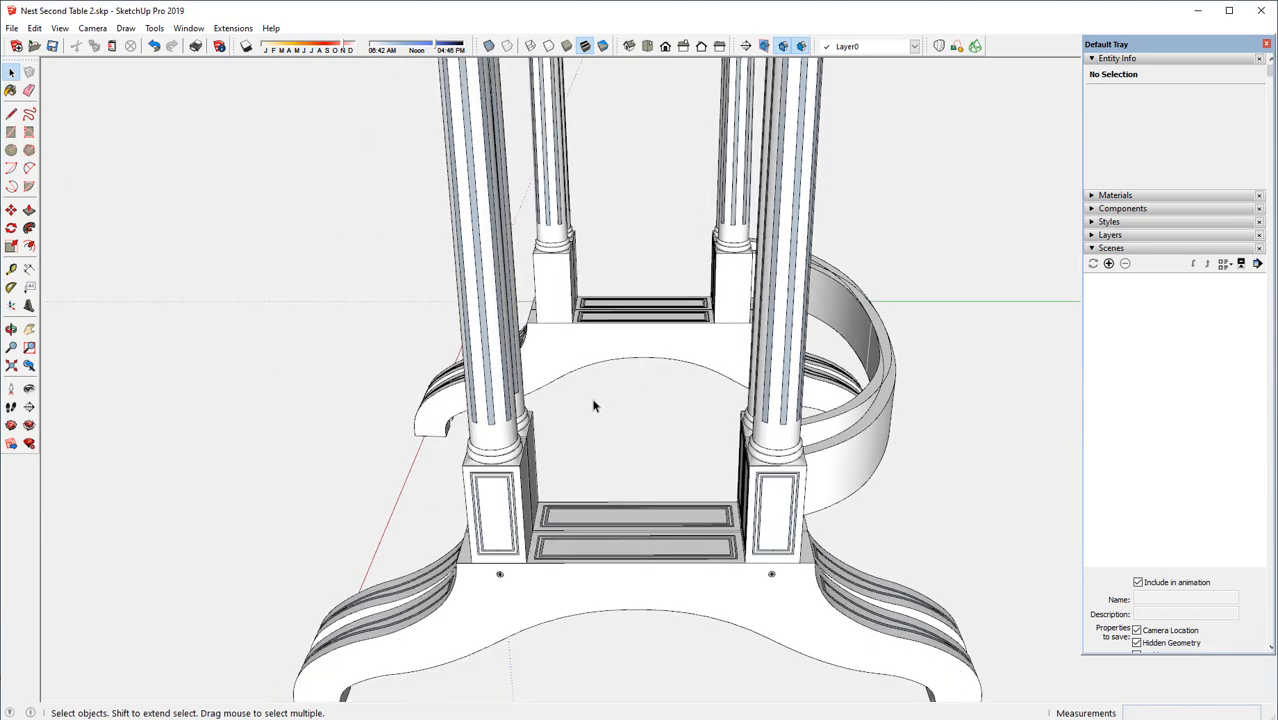
# Select the second table's two feet, four legs and shortened curved stretcher
pyautogui.moveTo(484, 445); pyautogui.dragTo(662, 414, button='middle')
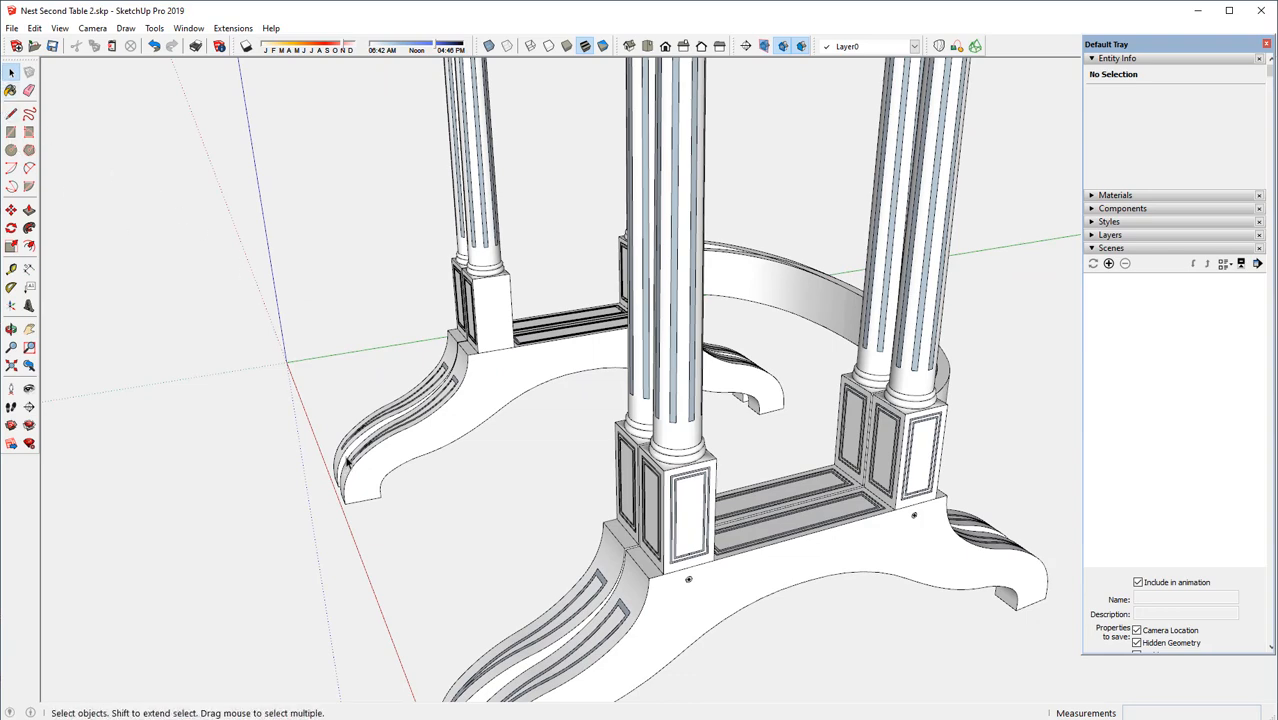
pyautogui.moveTo(347, 462); pyautogui.dragTo(433, 462, button='middle')
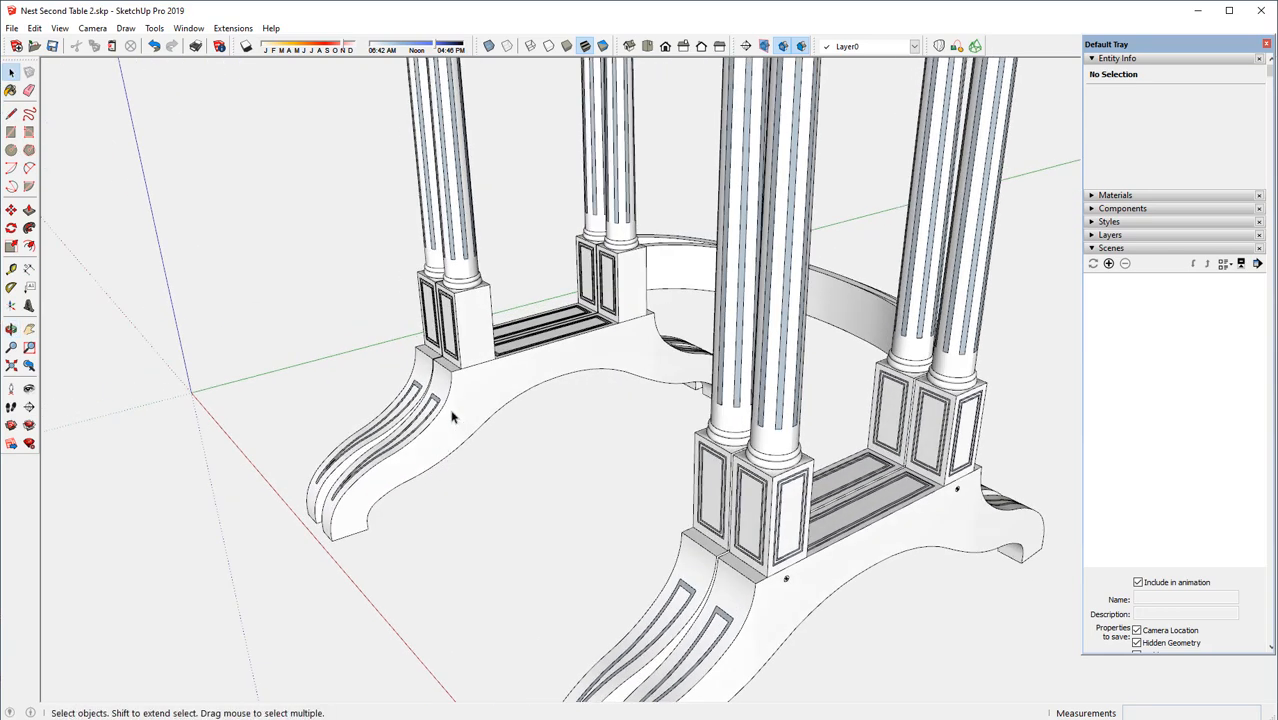
pyautogui.click(452, 417)
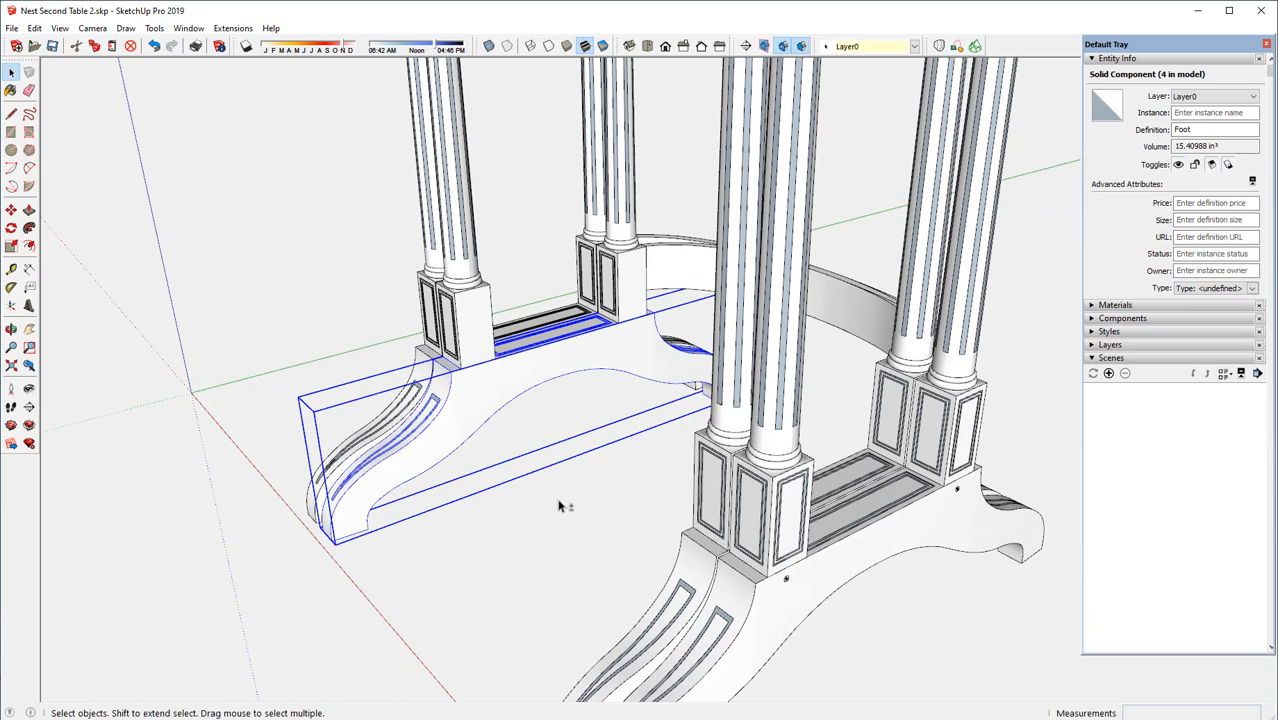
pyautogui.keyDown('shift'); pyautogui.click(682, 565); pyautogui.keyUp('shift')
pyautogui.keyDown('shift'); pyautogui.click(715, 460); pyautogui.keyUp('shift')
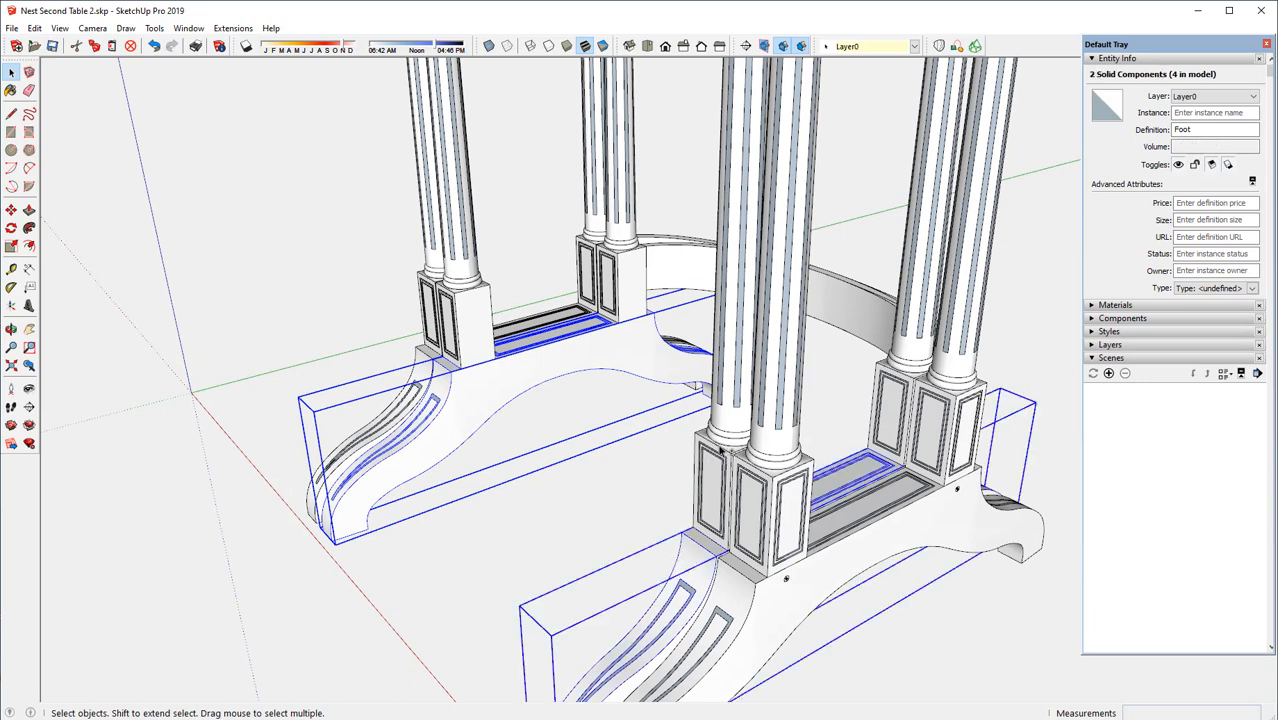
pyautogui.keyDown('shift'); pyautogui.click(481, 364); pyautogui.keyUp('shift')
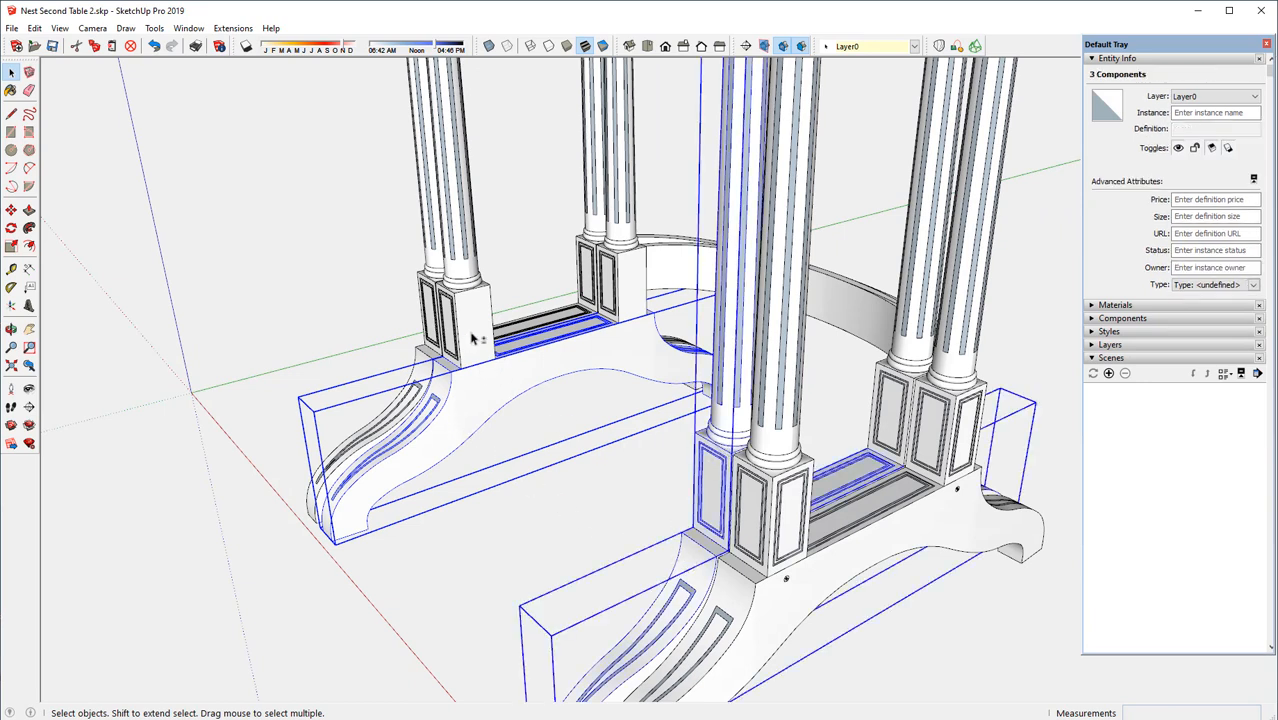
pyautogui.keyDown('shift'); pyautogui.click(646, 290); pyautogui.keyUp('shift')
pyautogui.keyDown('shift'); pyautogui.click(886, 408); pyautogui.keyUp('shift')
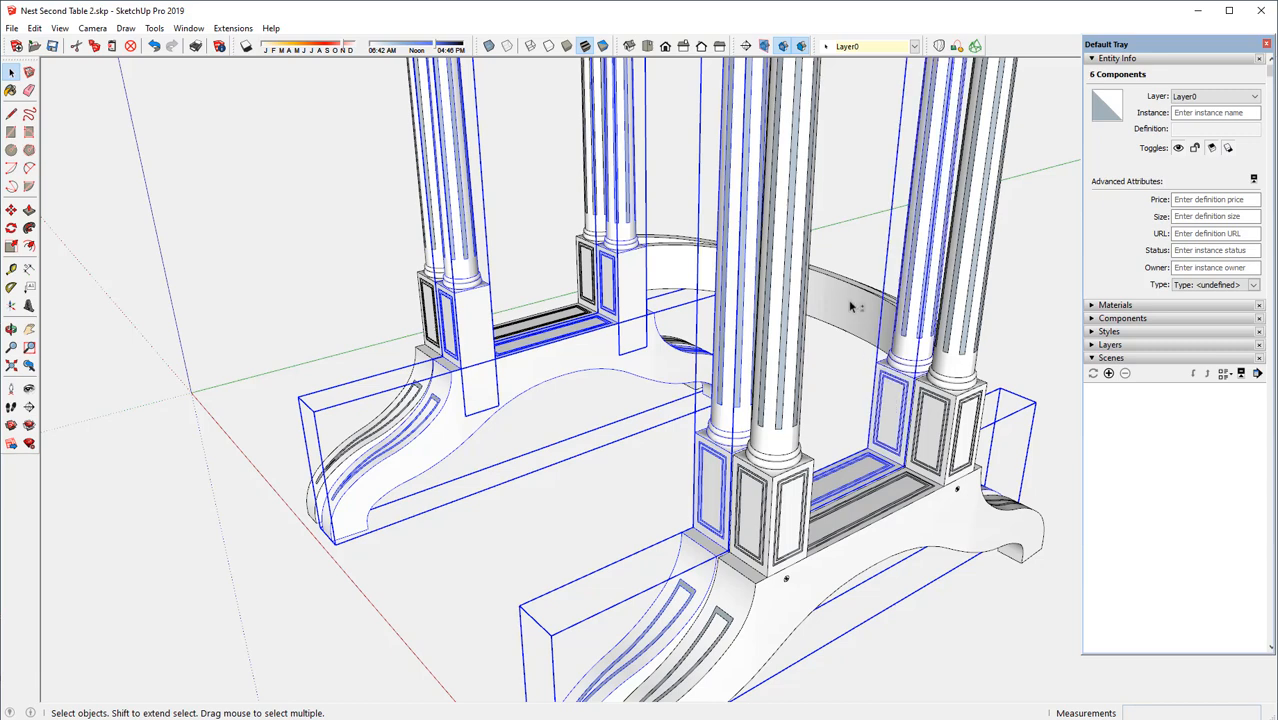
pyautogui.keyDown('shift'); pyautogui.click(851, 306); pyautogui.keyUp('shift')
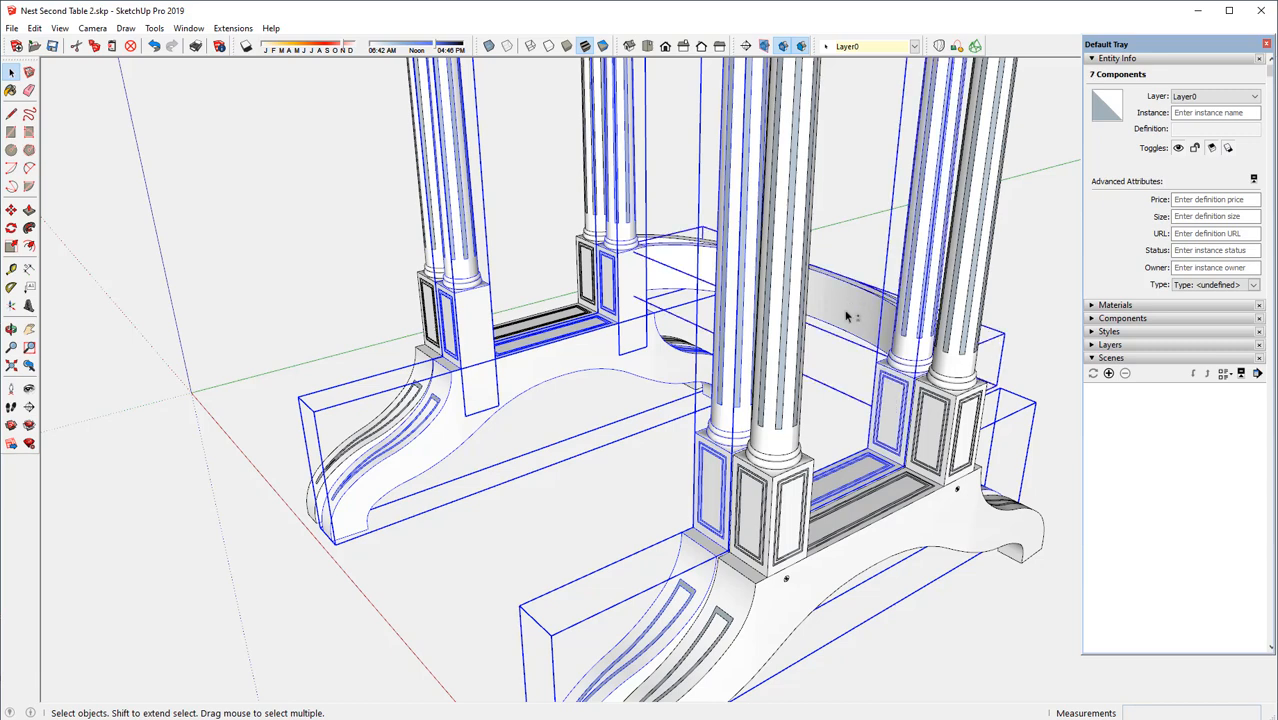
# Add the second table's two upper leg brackets and its tabletop to the current selection
pyautogui.scroll(-8, 763, 521)
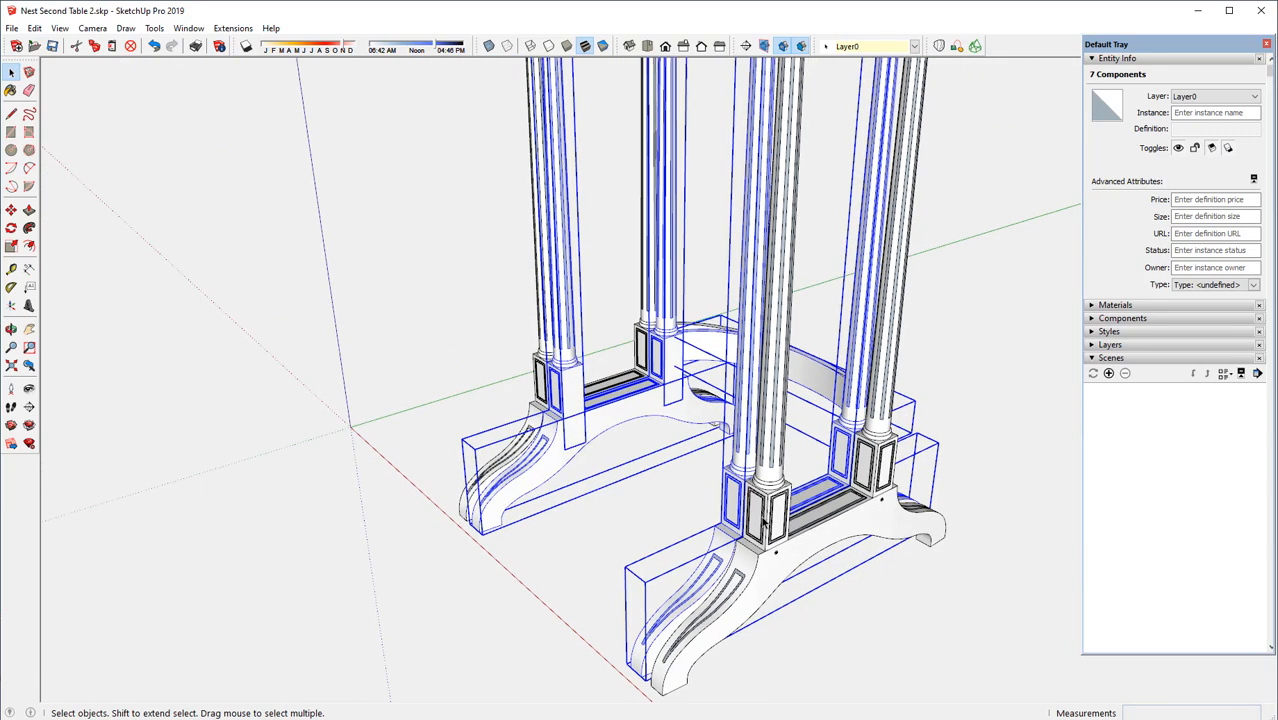
pyautogui.scroll(-4, 771, 535)
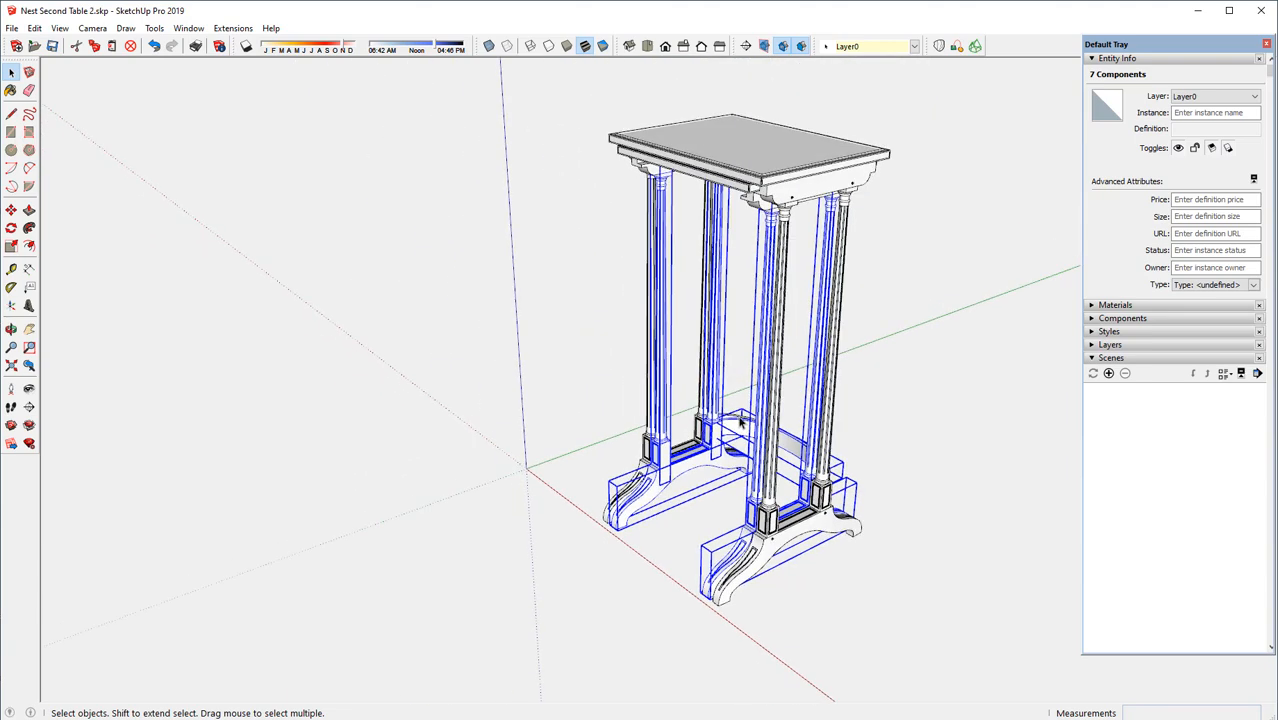
pyautogui.scroll(6, 760, 178)
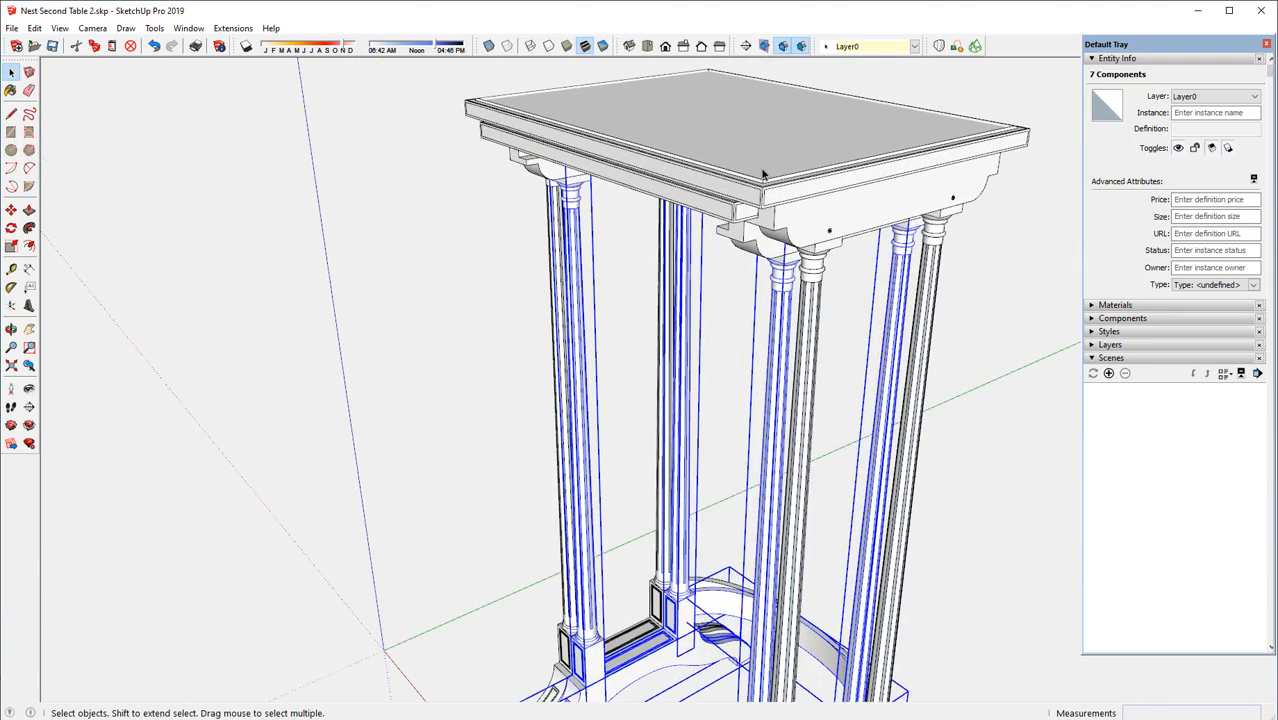
pyautogui.keyDown('shift'); pyautogui.click(533, 172); pyautogui.keyUp('shift')
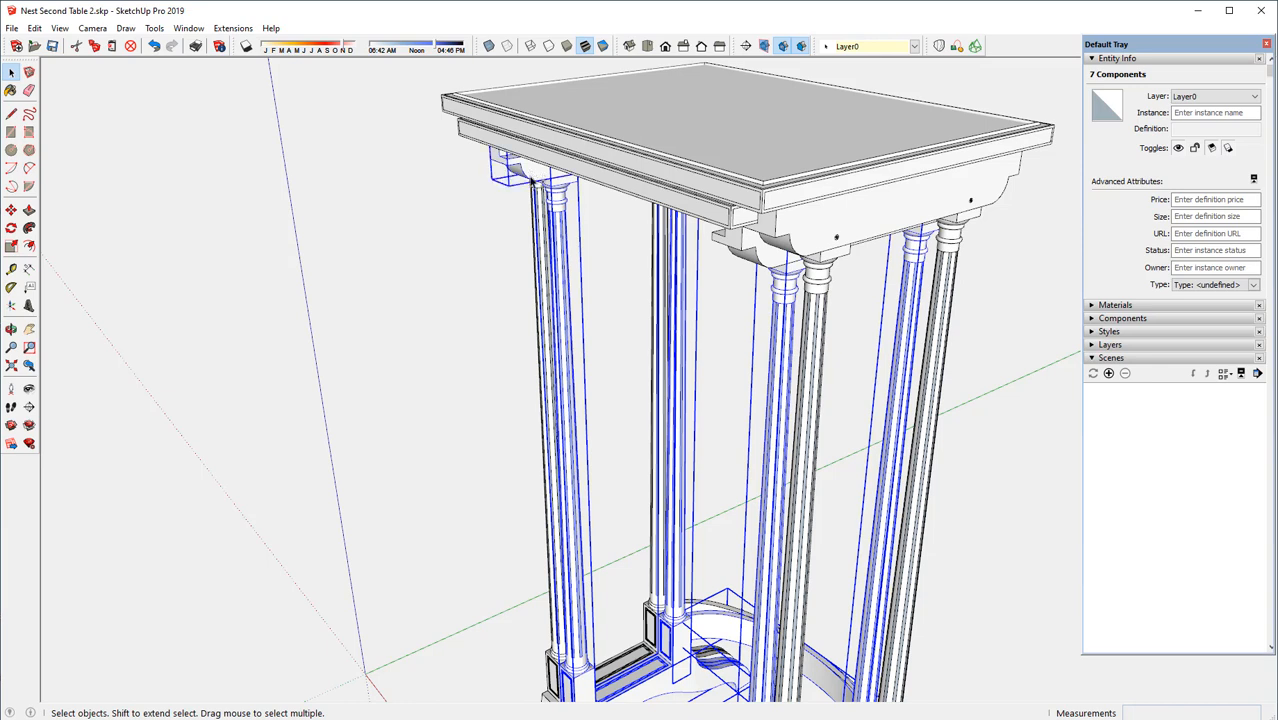
pyautogui.keyDown('shift'); pyautogui.click(743, 250); pyautogui.keyUp('shift')
pyautogui.keyDown('shift'); pyautogui.click(690, 212); pyautogui.keyUp('shift')
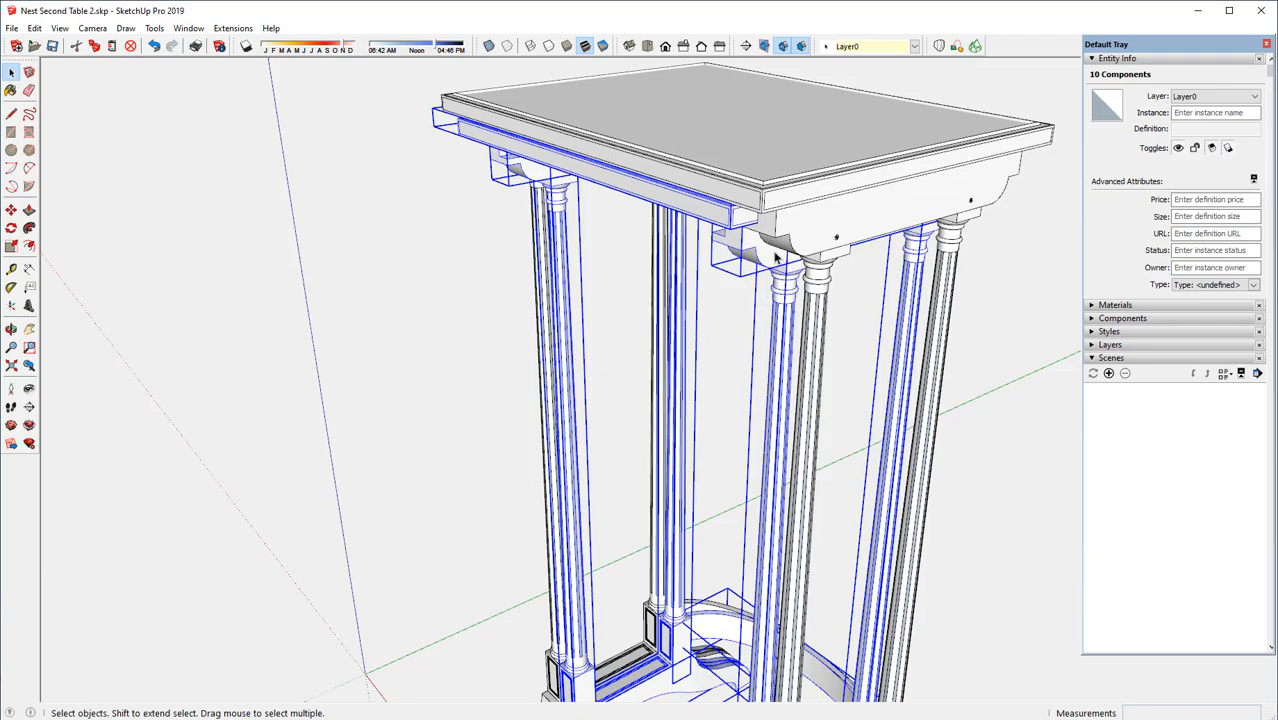
# Make all the selected second-table parts into one component with the definition name "Nest 2 Assembly"
pyautogui.moveTo(776, 257); pyautogui.dragTo(845, 220, button='middle')
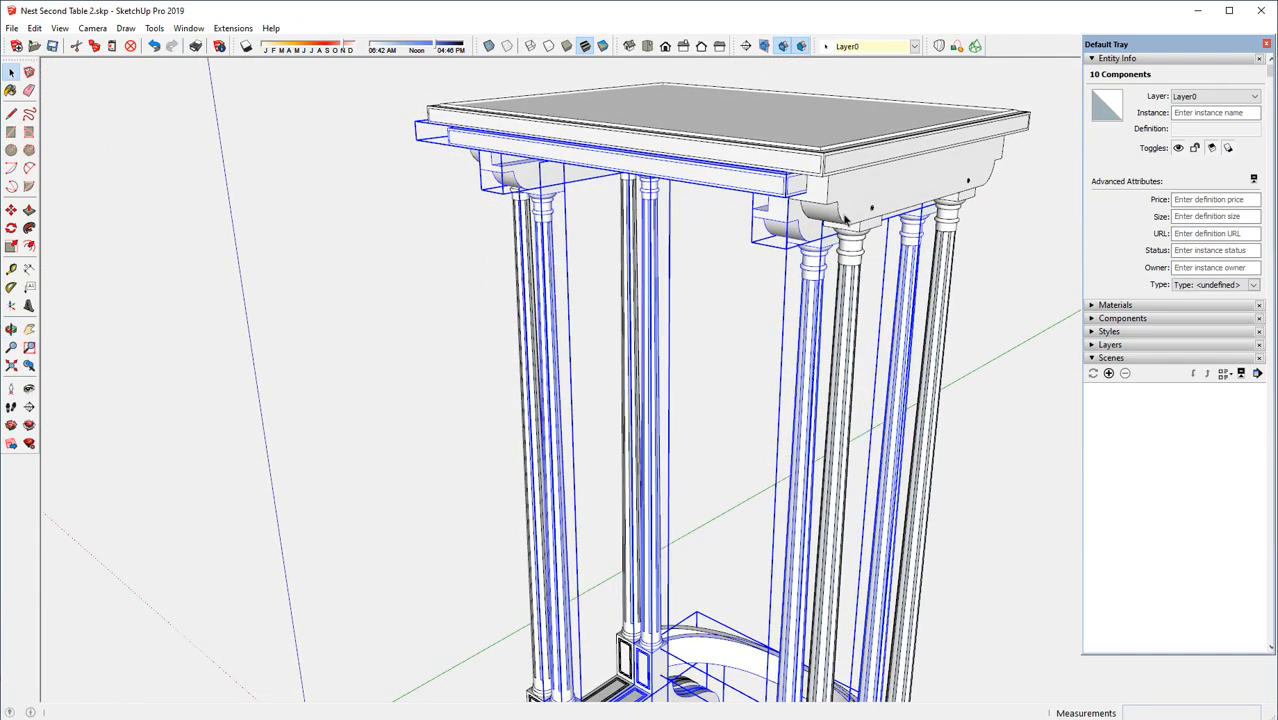
pyautogui.rightClick(734, 184)
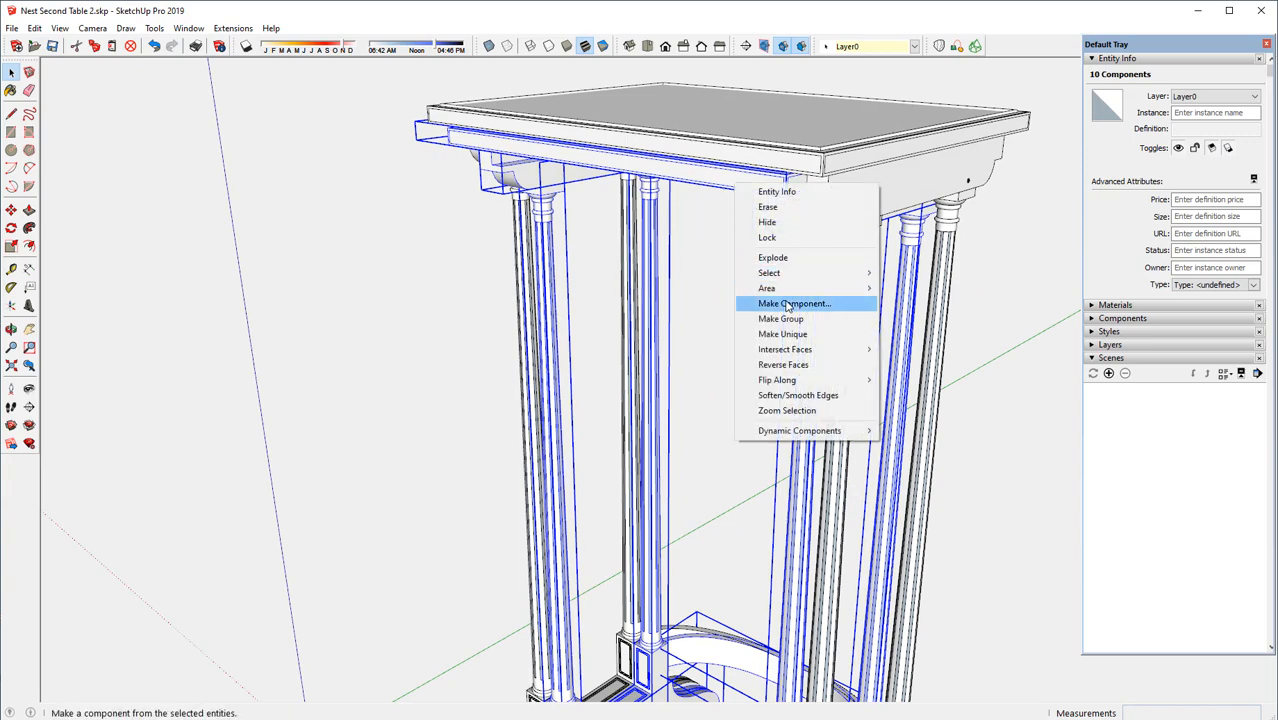
pyautogui.click(787, 304)
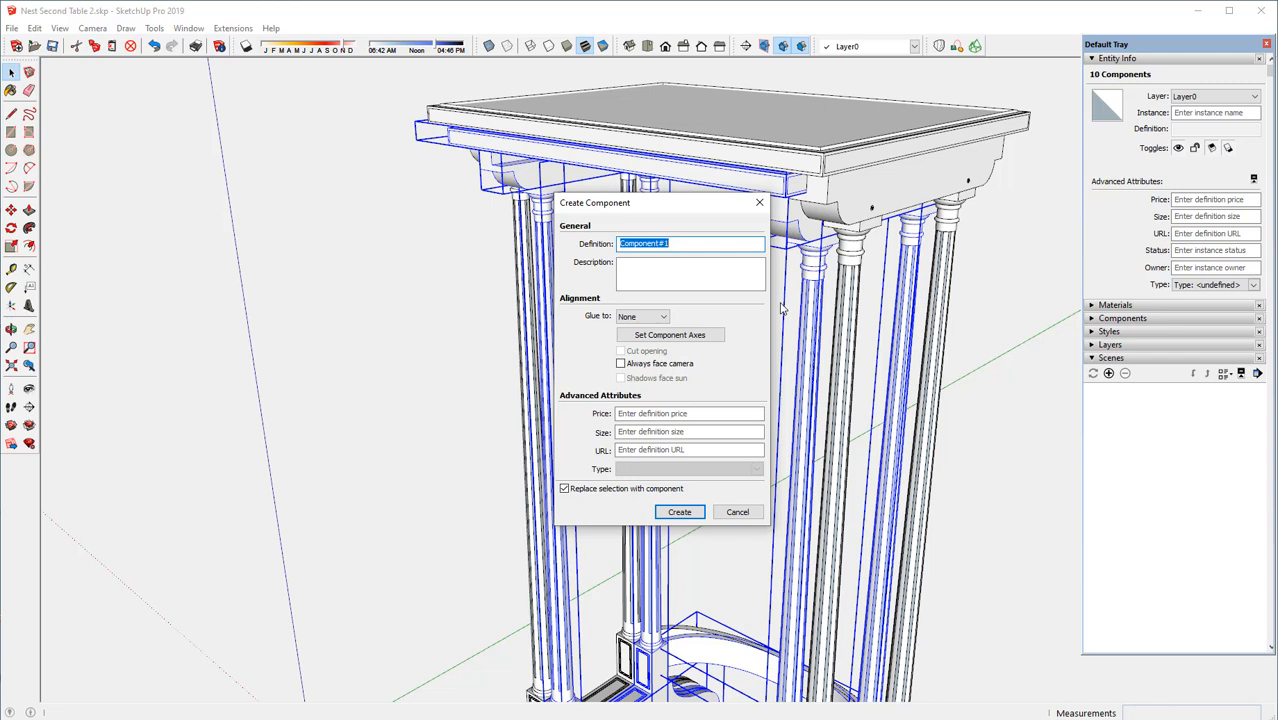
pyautogui.write('Nest 2 Assembly')
pyautogui.press('Return')
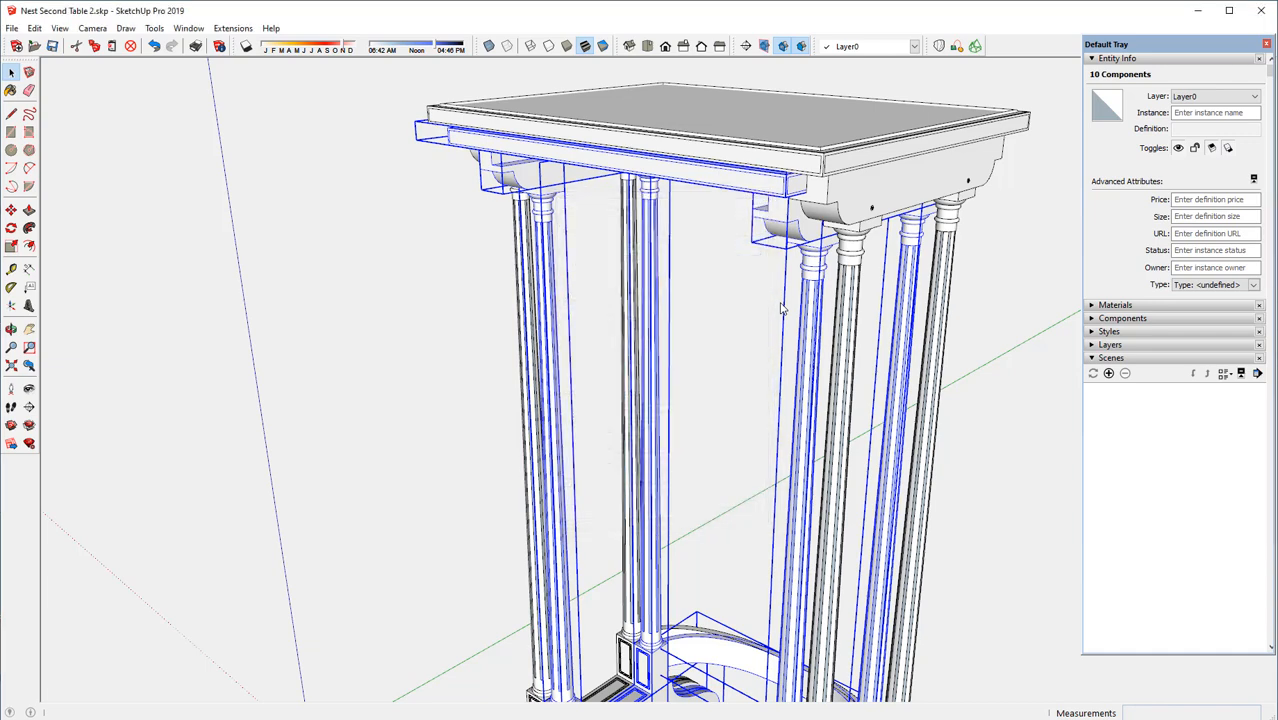
# Move the Nest 2 Assembly 1/4" toward the front along the green axis, away from the first table's curved stretcher
pyautogui.scroll(-3, 604, 160)
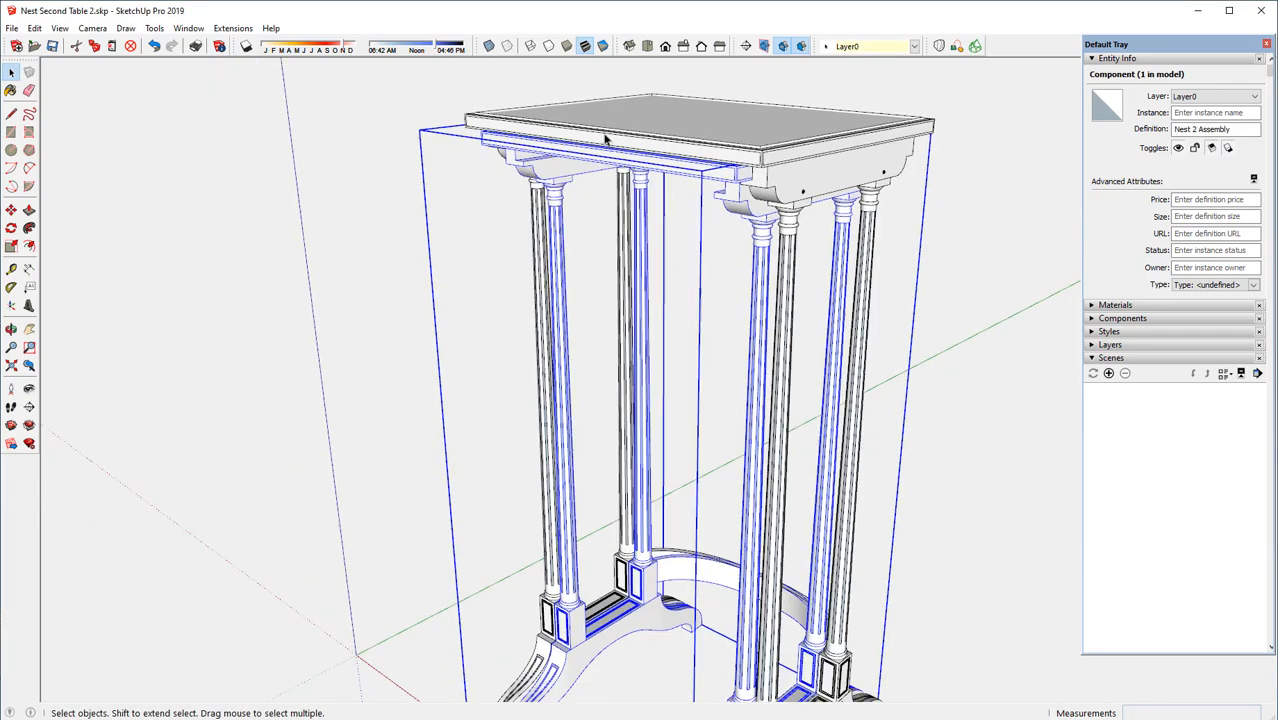
pyautogui.moveTo(705, 501); pyautogui.dragTo(300, 522, button='middle')
pyautogui.scroll(5, 738, 668)
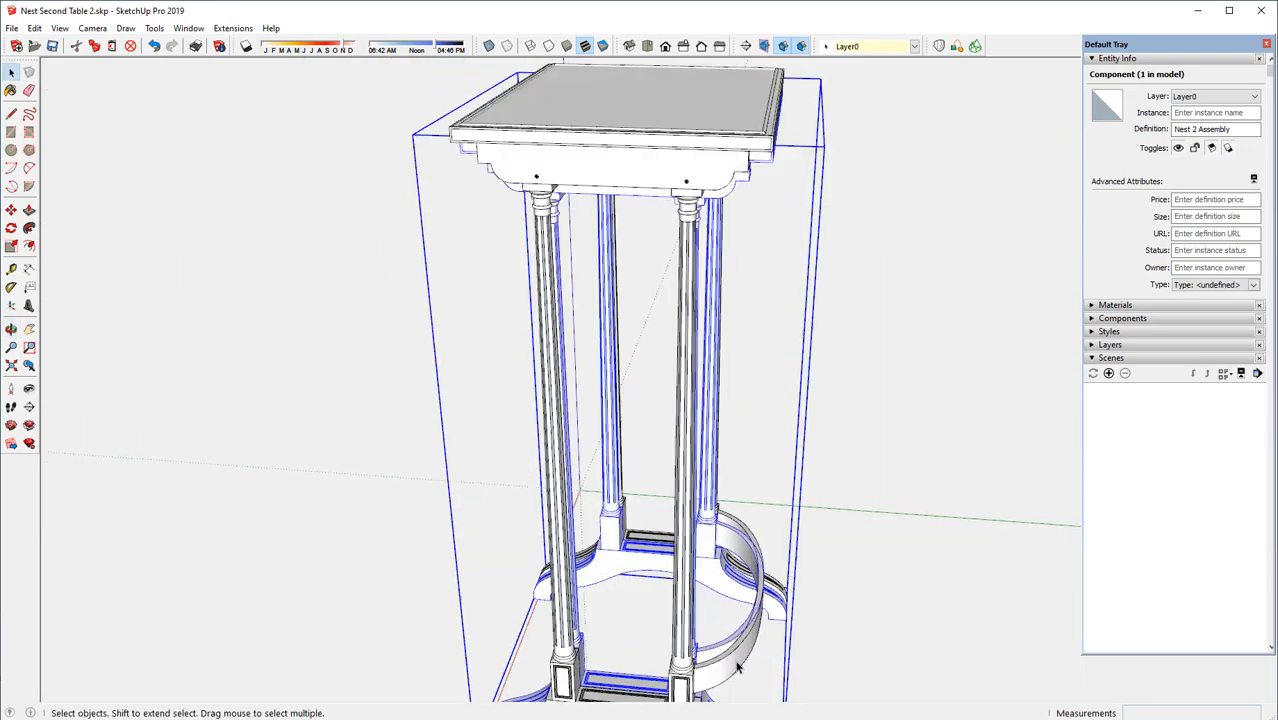
pyautogui.scroll(2, 738, 668)
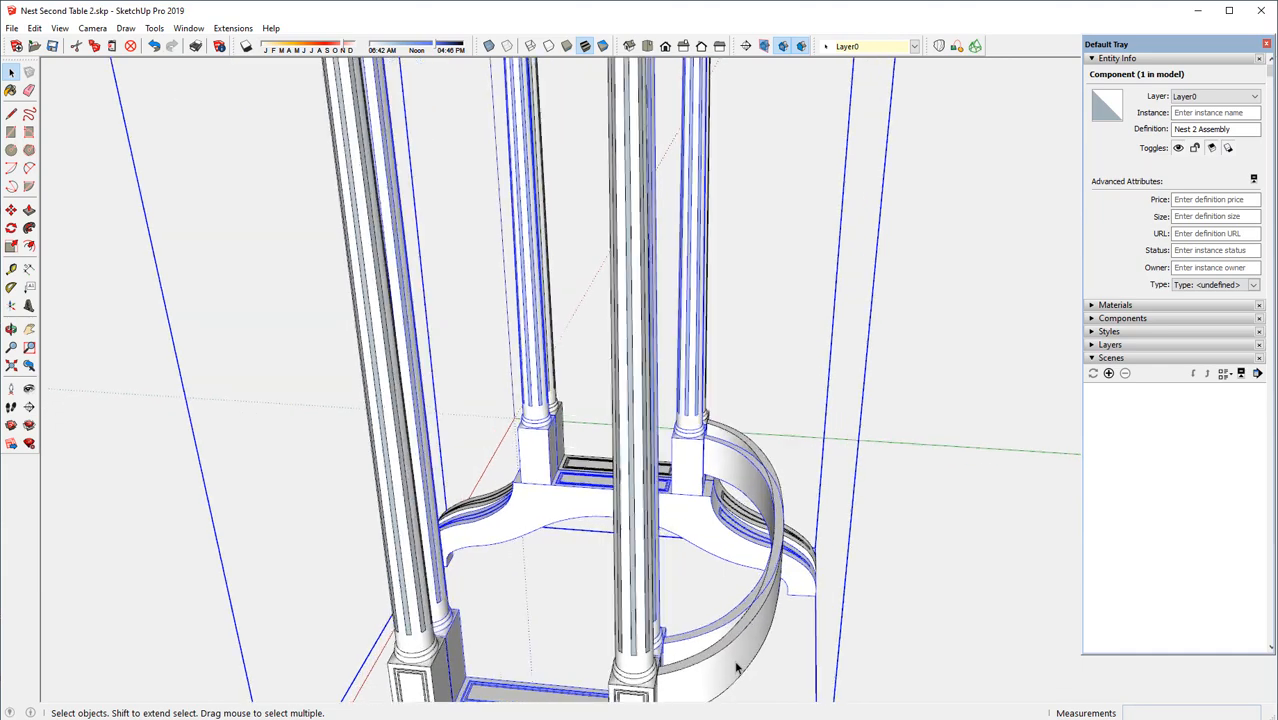
pyautogui.scroll(1, 738, 668)
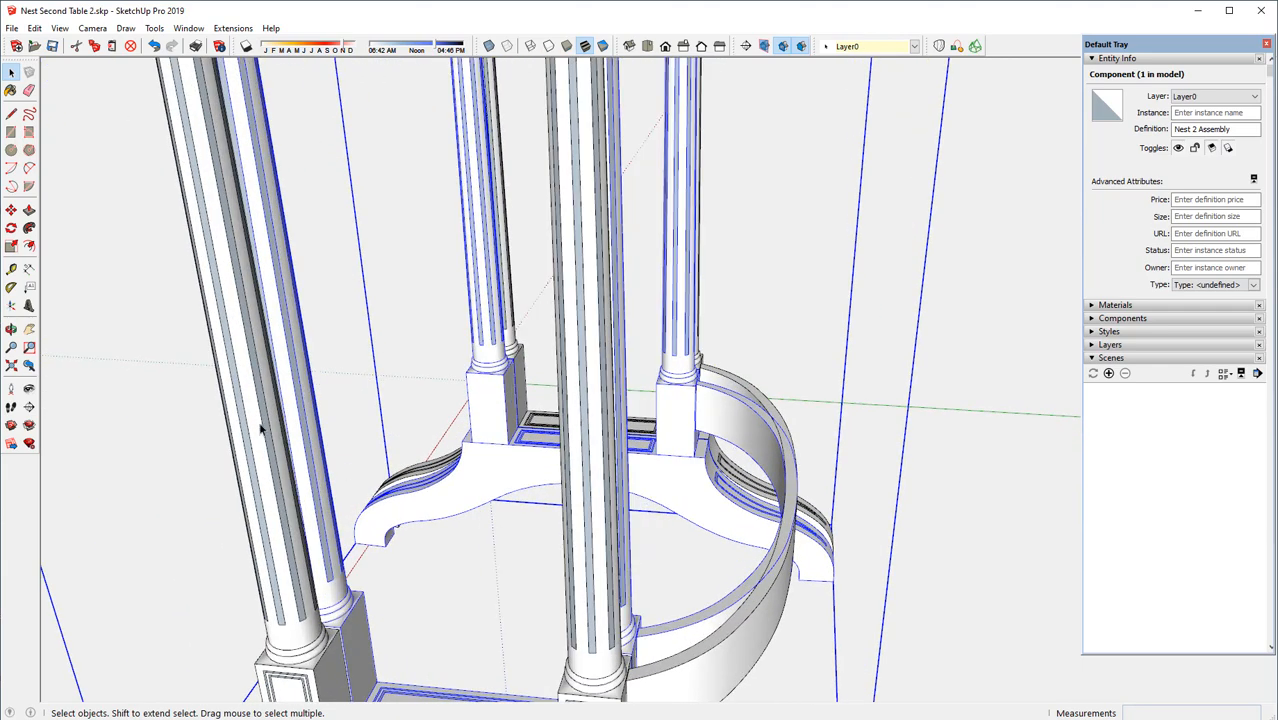
pyautogui.click(11, 210)
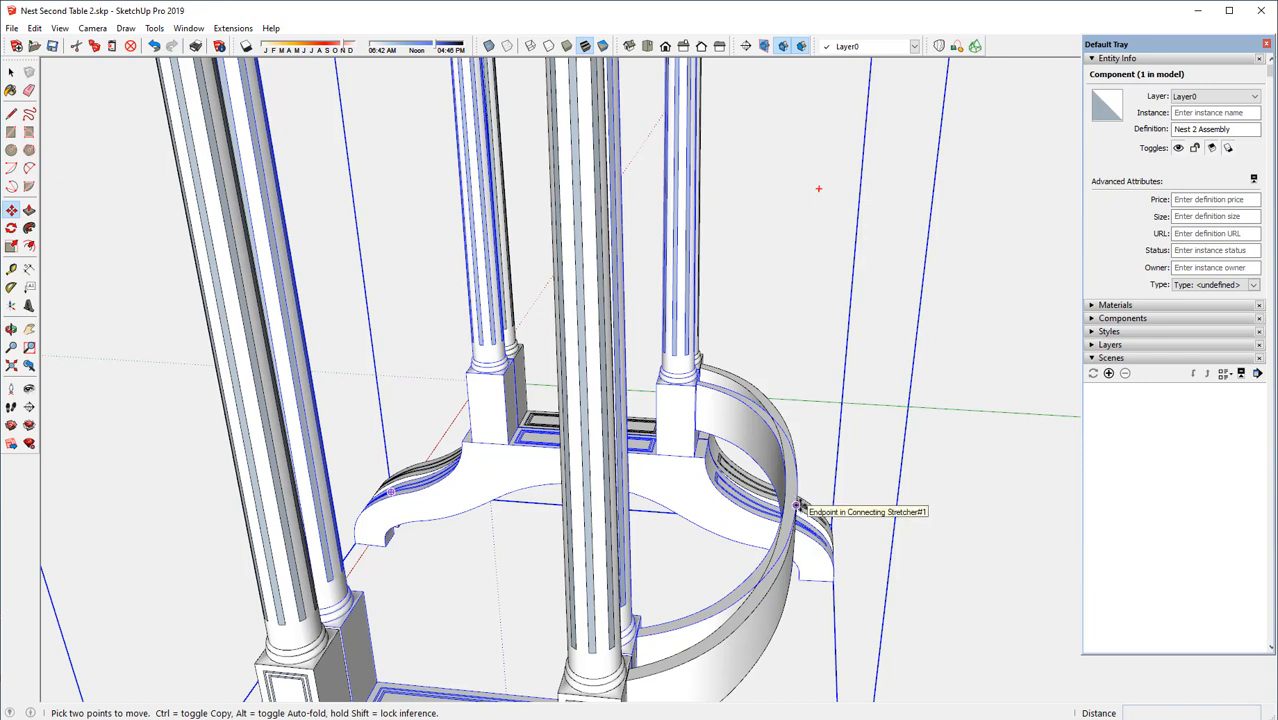
pyautogui.click(797, 505)
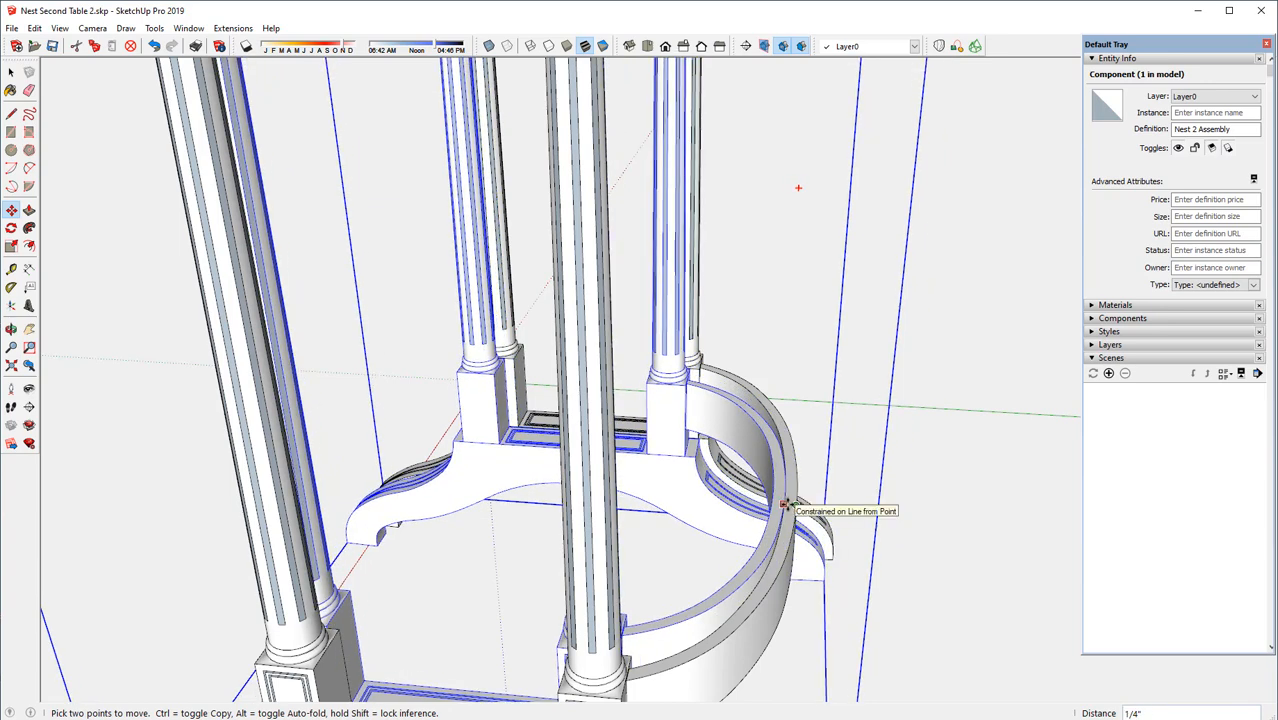
pyautogui.click(785, 504)
pyautogui.scroll(-3, 661, 303)
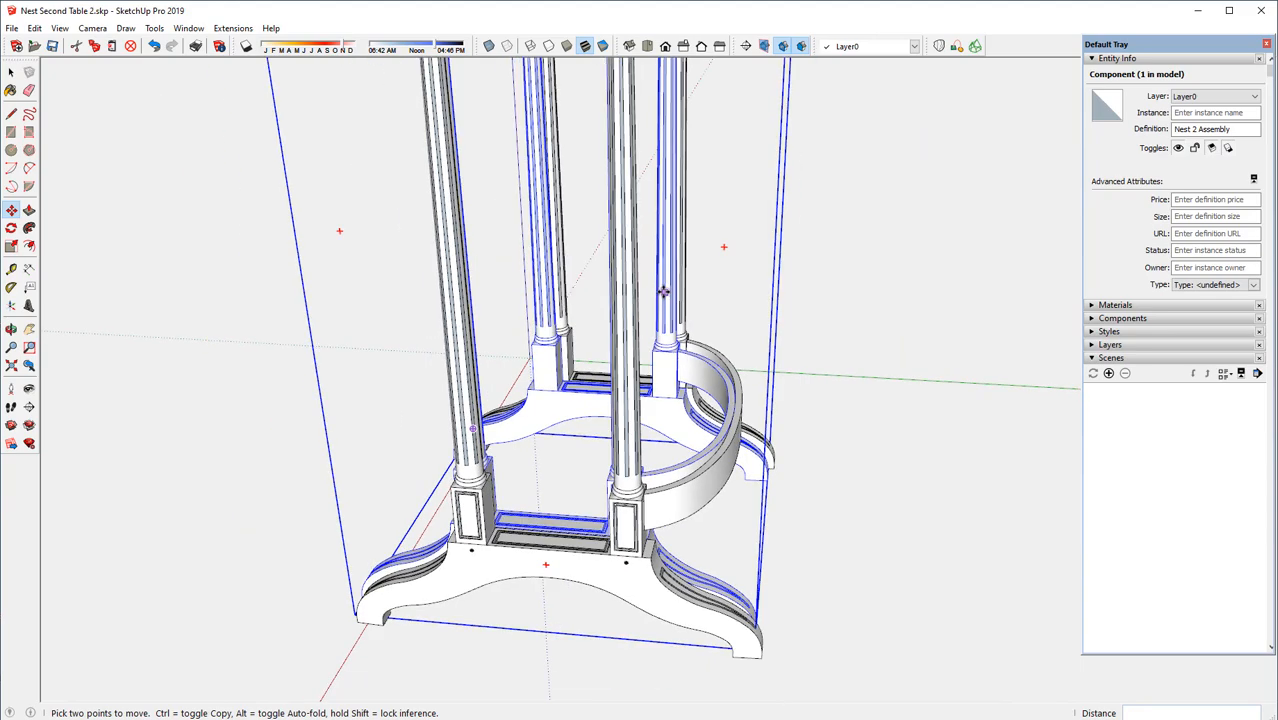
# Clear the selection and examine the two nested tables as a whole
pyautogui.moveTo(663, 291); pyautogui.dragTo(936, 465, button='middle')
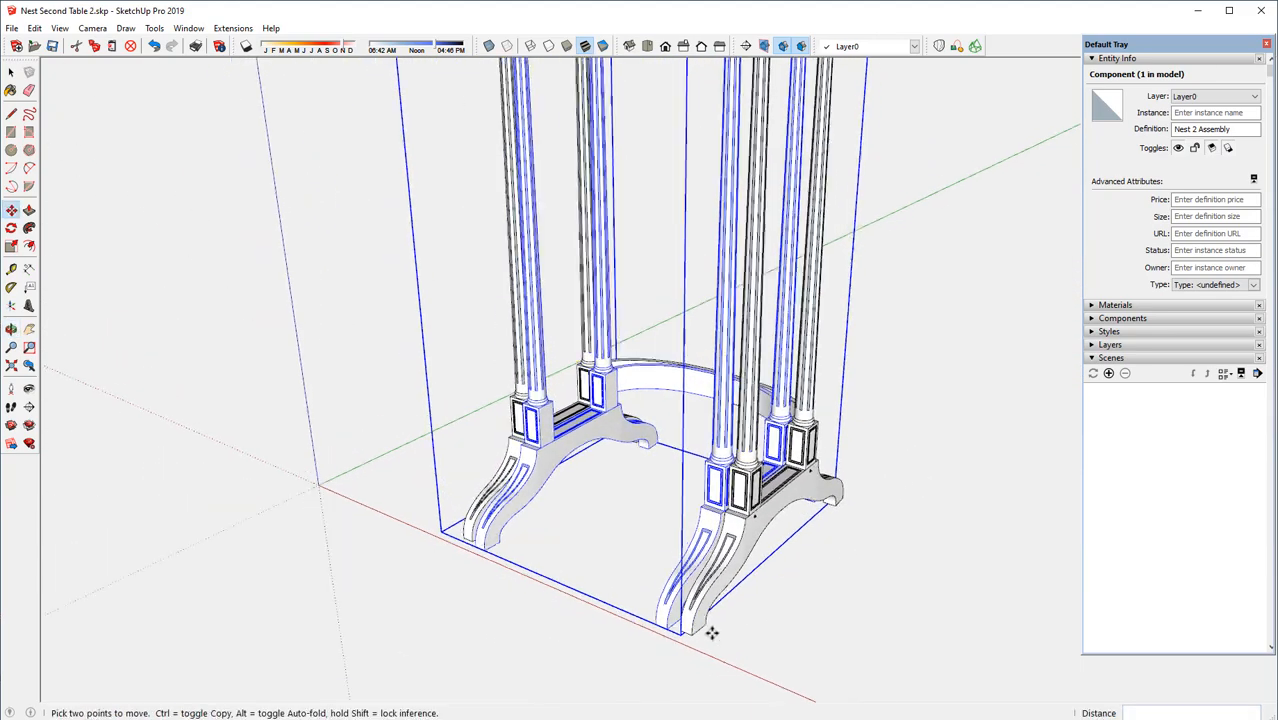
pyautogui.scroll(-5, 714, 633)
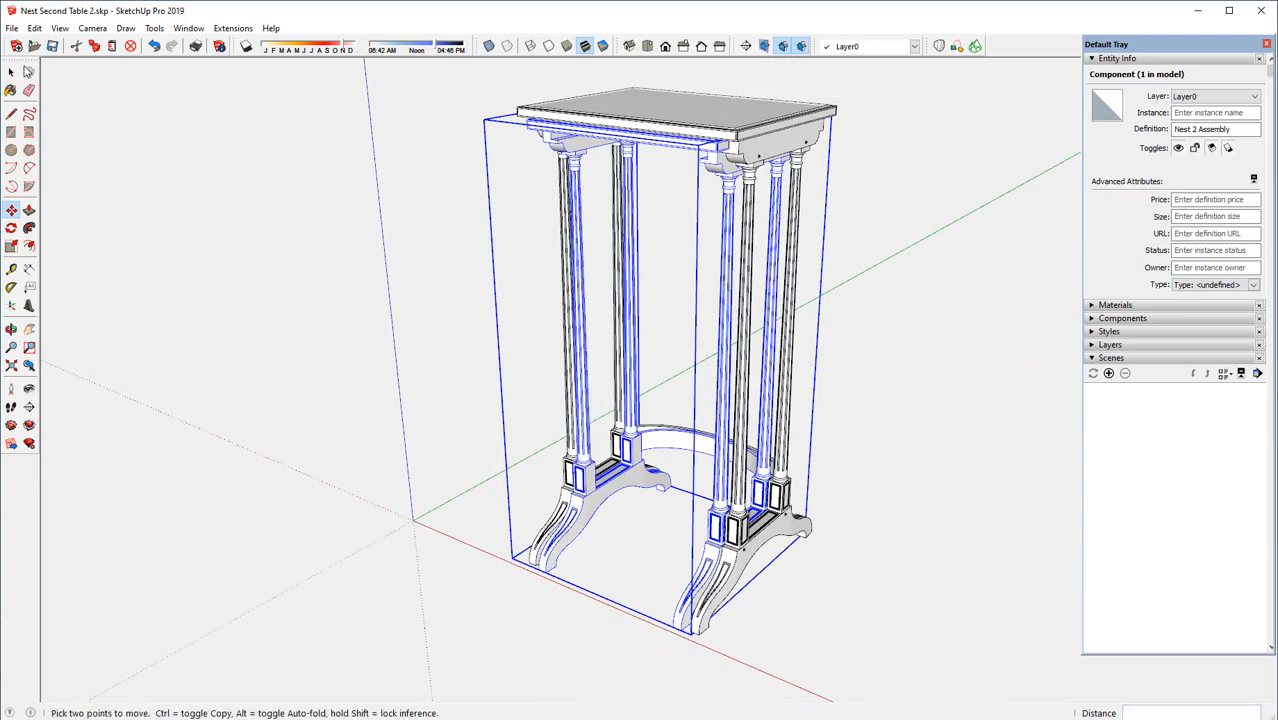
pyautogui.click(11, 72)
pyautogui.click(286, 177)
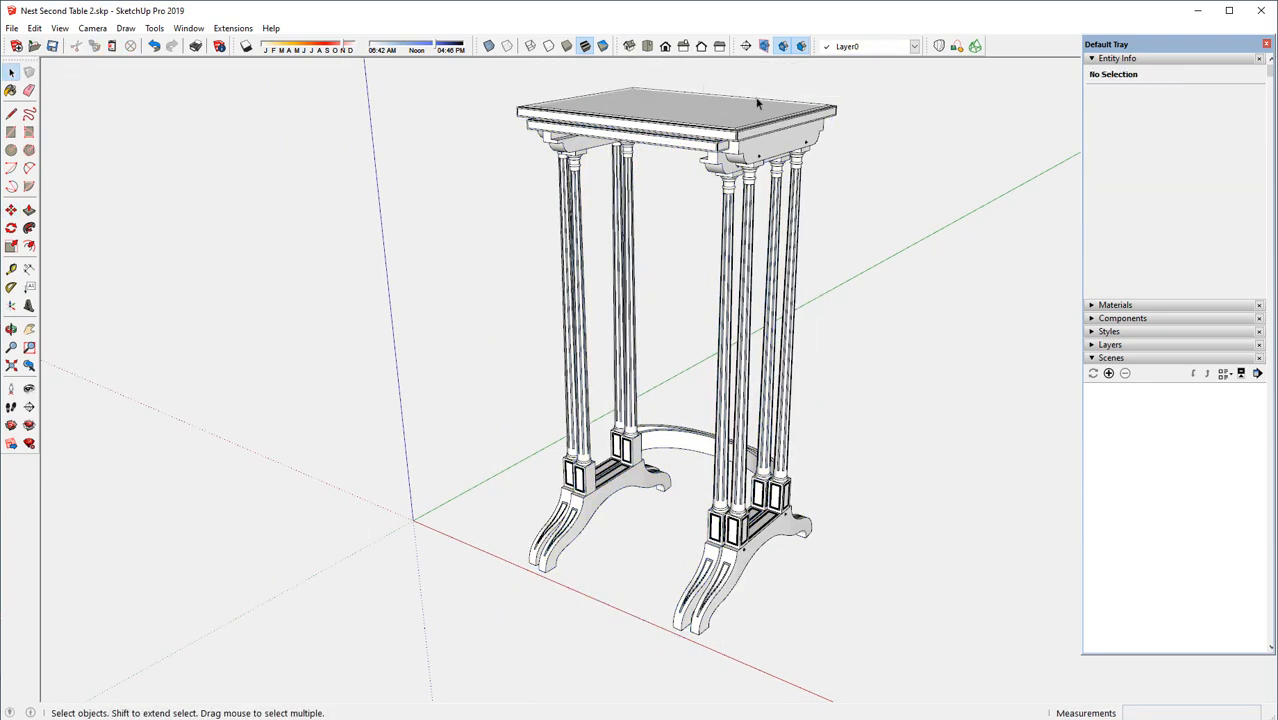
pyautogui.scroll(1, 757, 103)
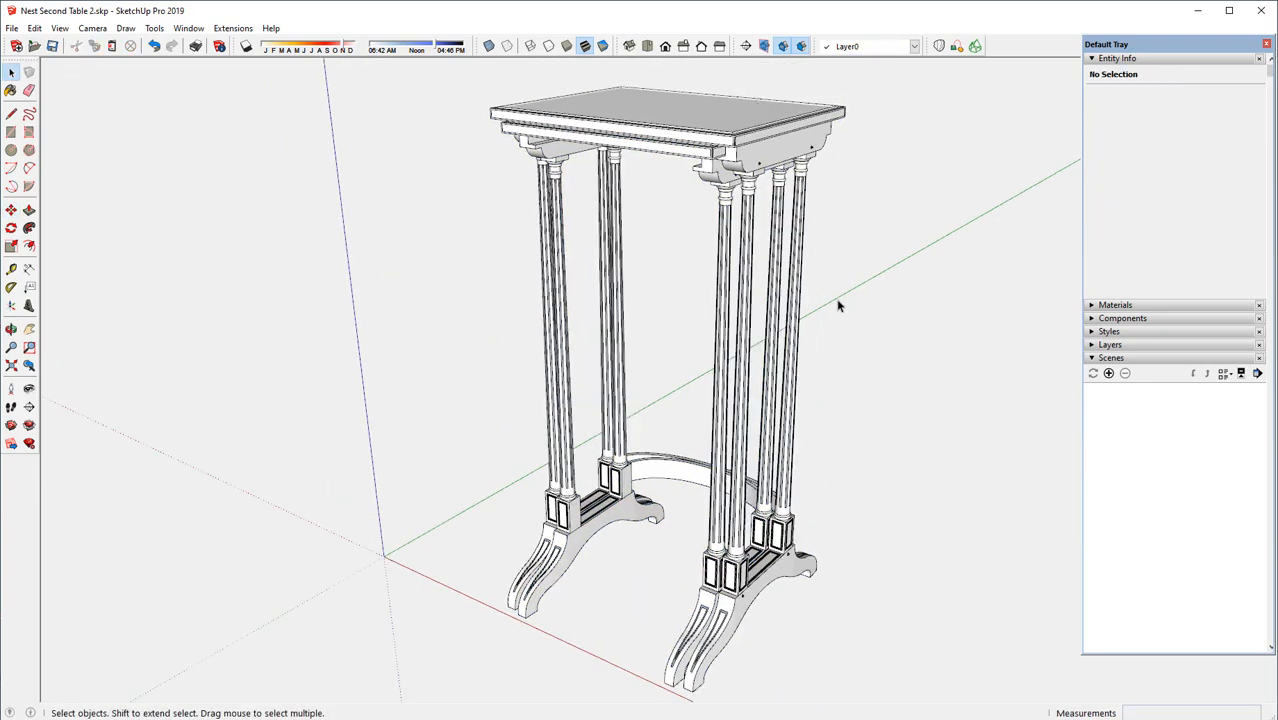